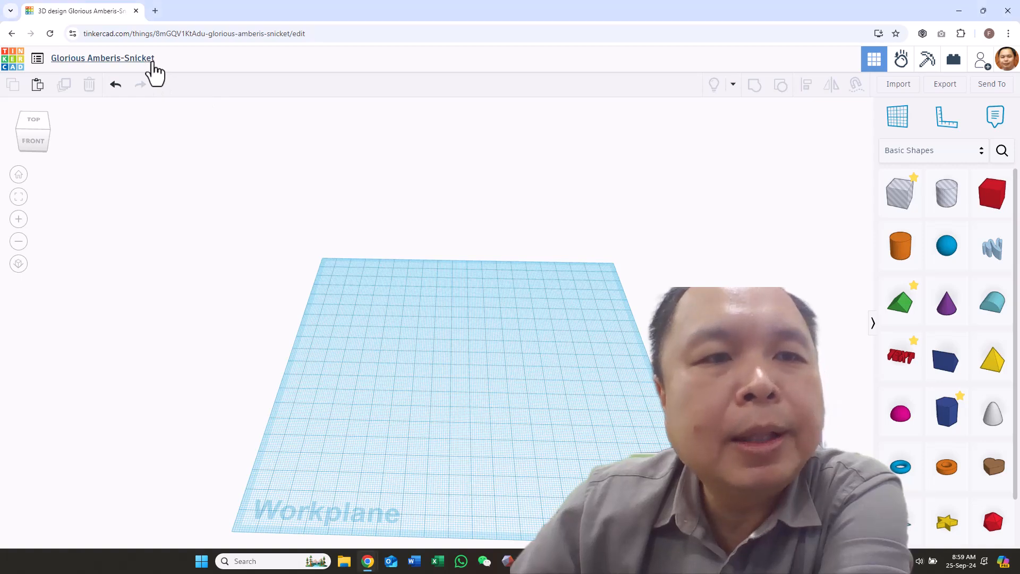
- Rename the design with the maker's surname followed by "-Container"
click(152, 63)
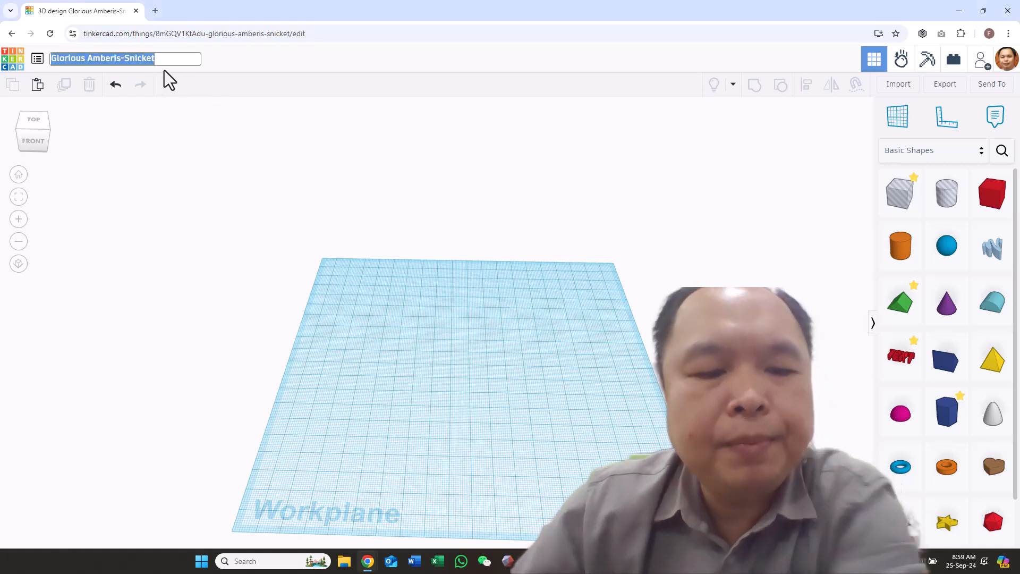
key(BackSpace)
text(Fong)
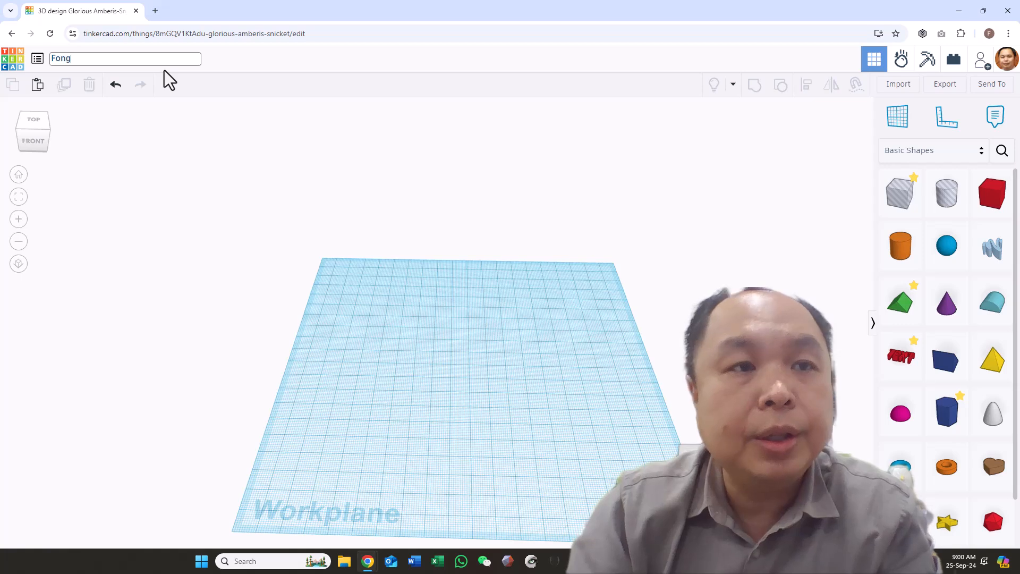
text(-Con)
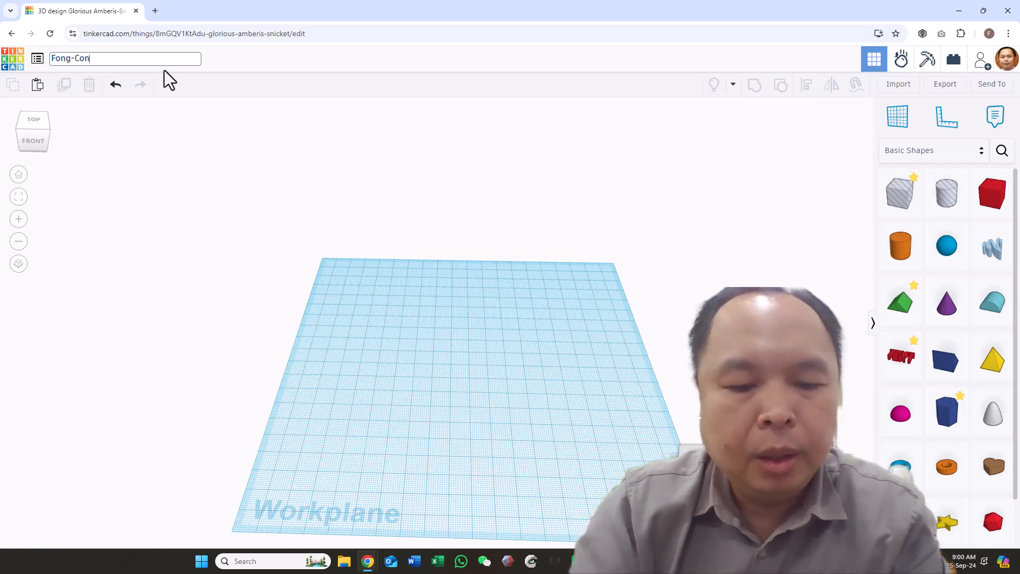
text(tainer)
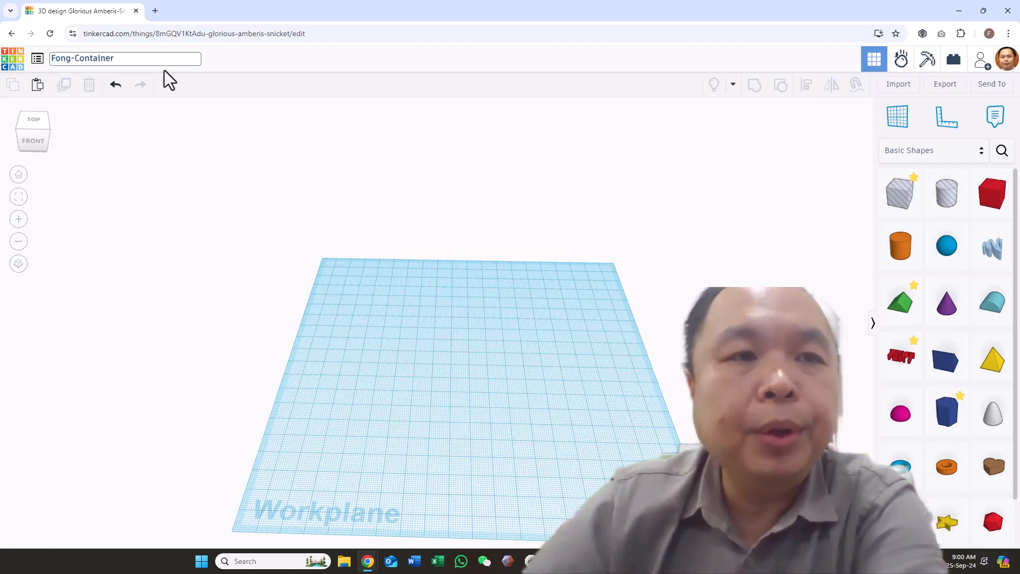
click(445, 190)
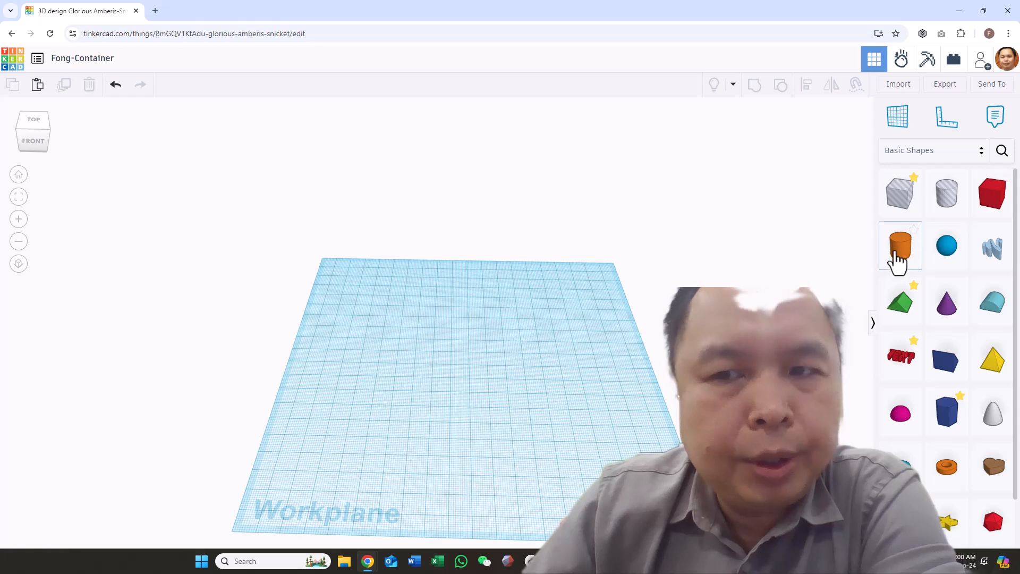
- Place a solid cylinder on the workplane, scale it proportionally to about 87 mm tall and give it 64 sides
drag(902, 258, 432, 355)
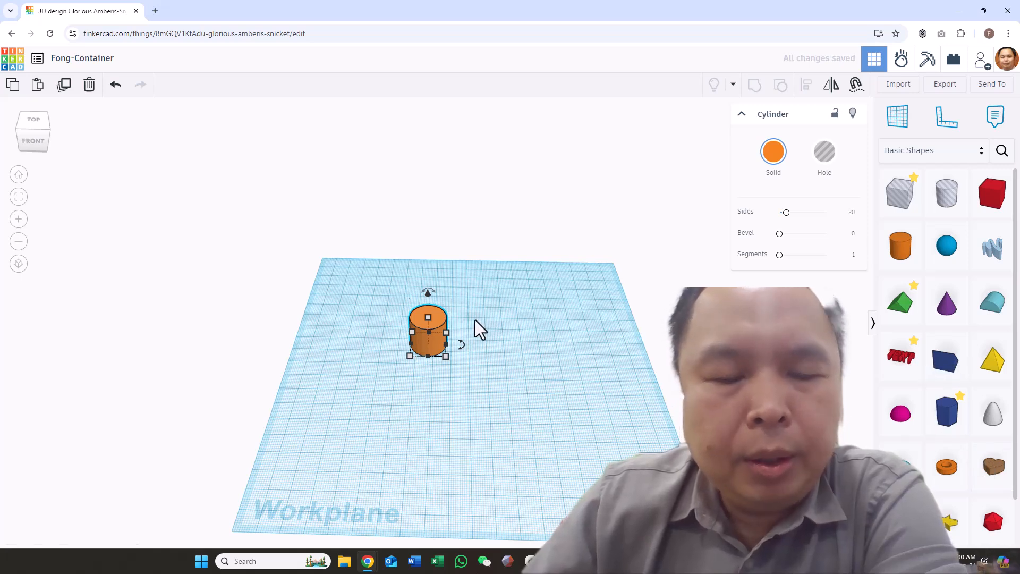
shift+drag(428, 318, 436, 212)
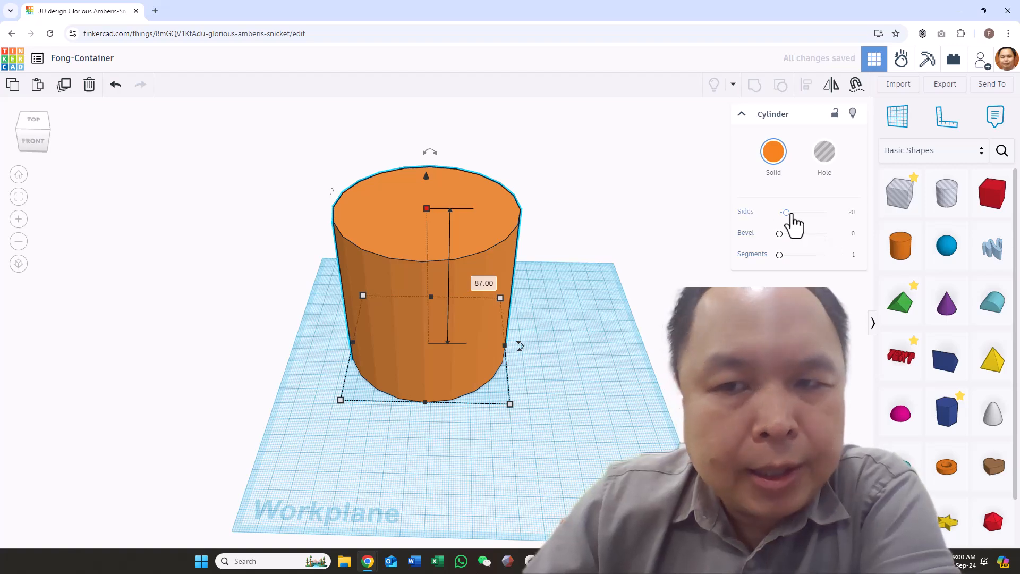
drag(786, 213, 843, 219)
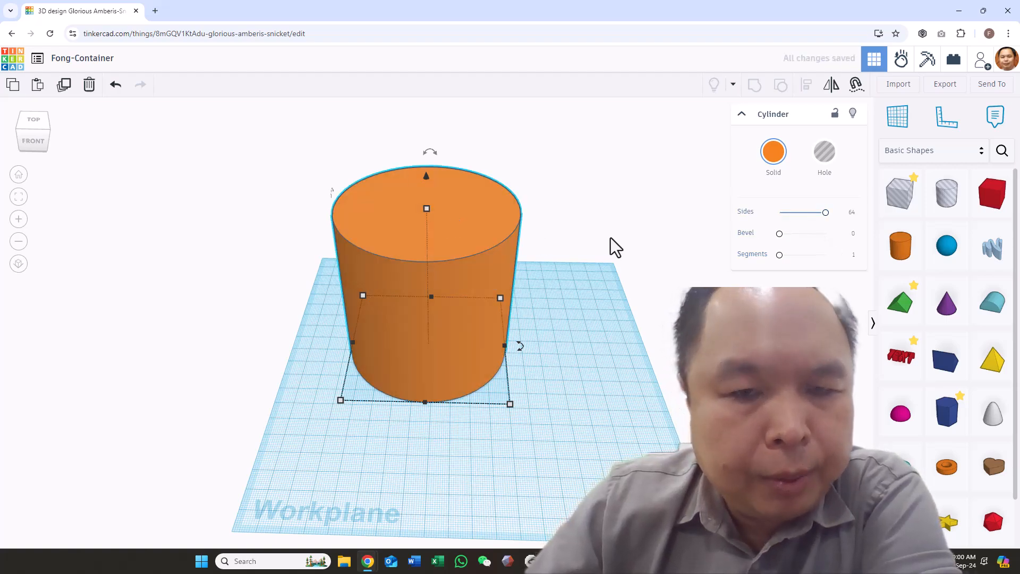
- Duplicate the cylinder in place, scale the copy proportionally to about 69 mm tall and raise it 20 mm above the workplane
mouse_move(624, 282)
right_down()
mouse_move(620, 242)
mouse_move(597, 314)
mouse_move(620, 285)
right_up()
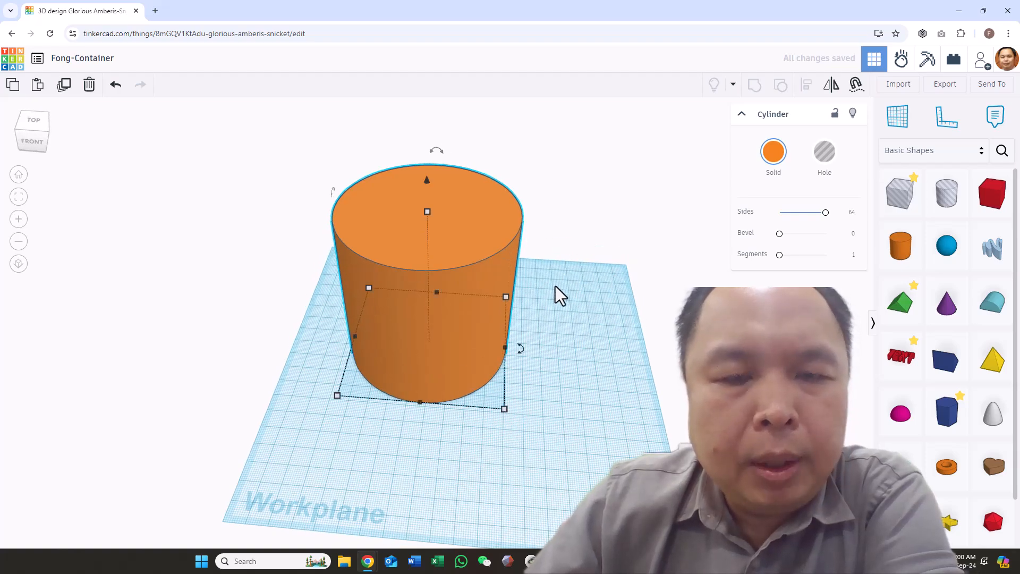
right_drag(466, 250, 483, 279)
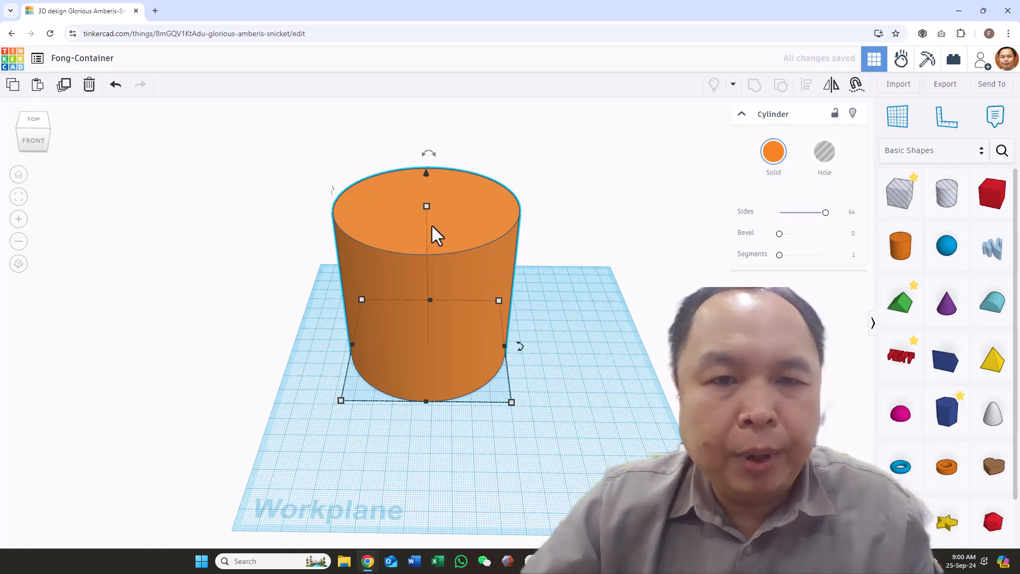
mouse_move(430, 204)
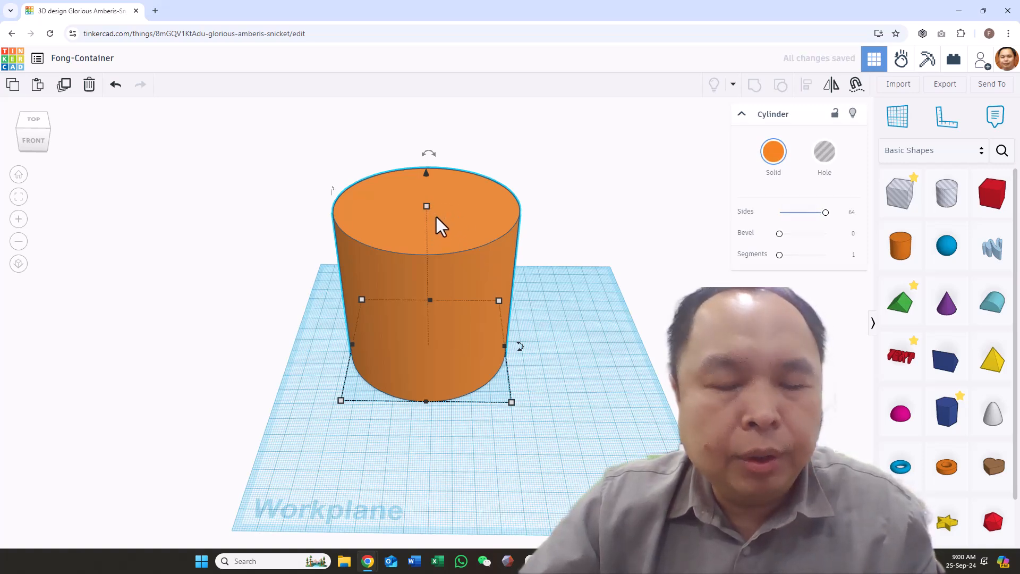
drag(427, 207, 441, 184)
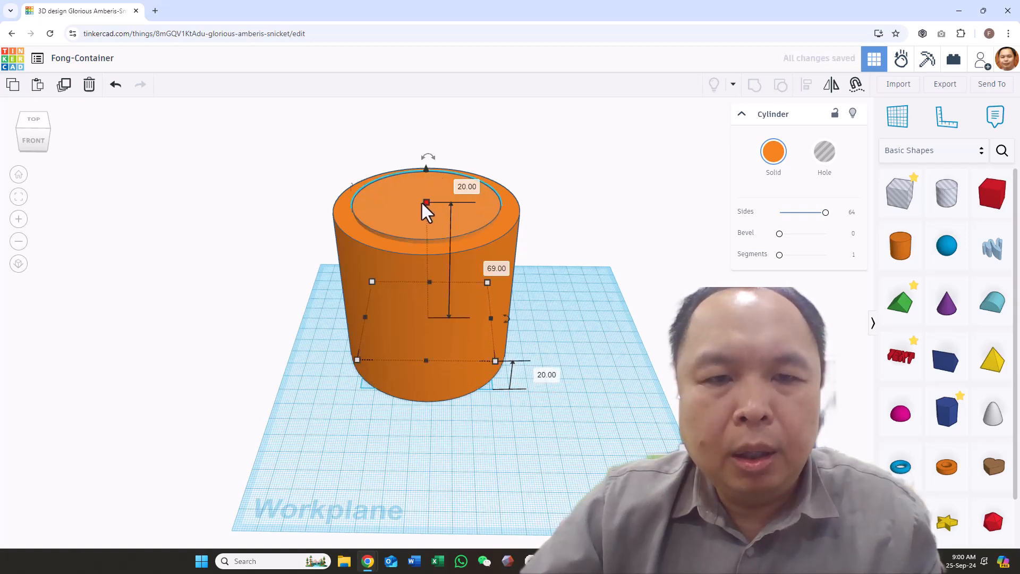
- Stretch the inner cylinder's height to 85 mm so it protrudes above the outer one, and turn it into a hole
right_drag(627, 264, 590, 213)
drag(428, 192, 429, 161)
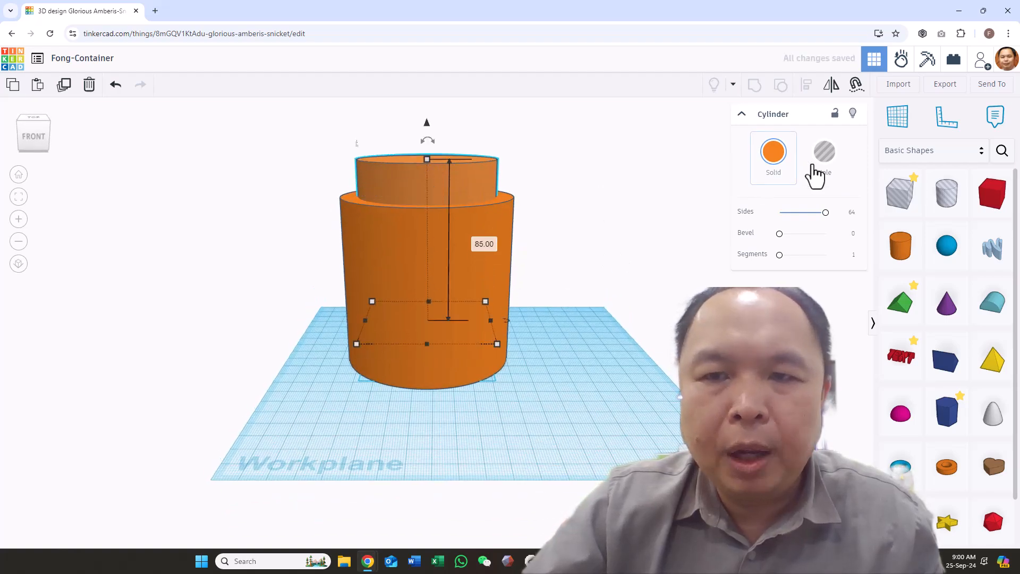
click(824, 154)
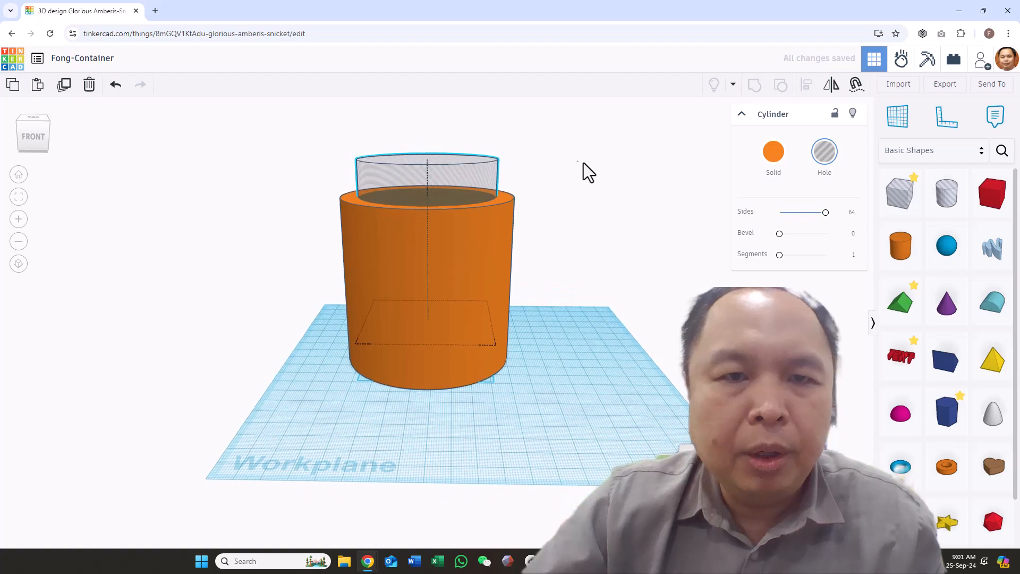
- Lower the hole cylinder so its base sits 7 mm above the workplane
right_drag(583, 164, 579, 159)
drag(426, 122, 426, 143)
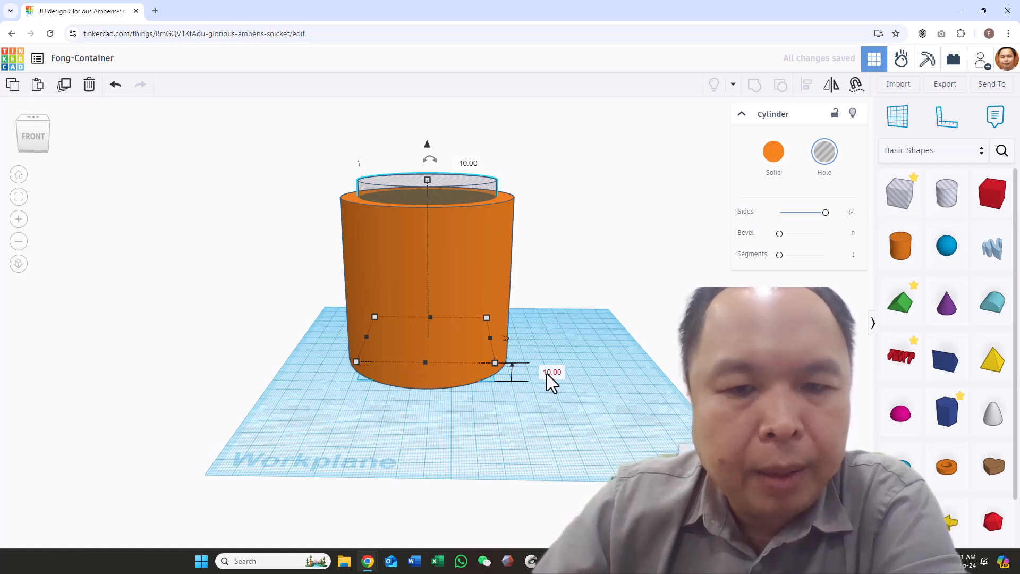
drag(427, 144, 426, 150)
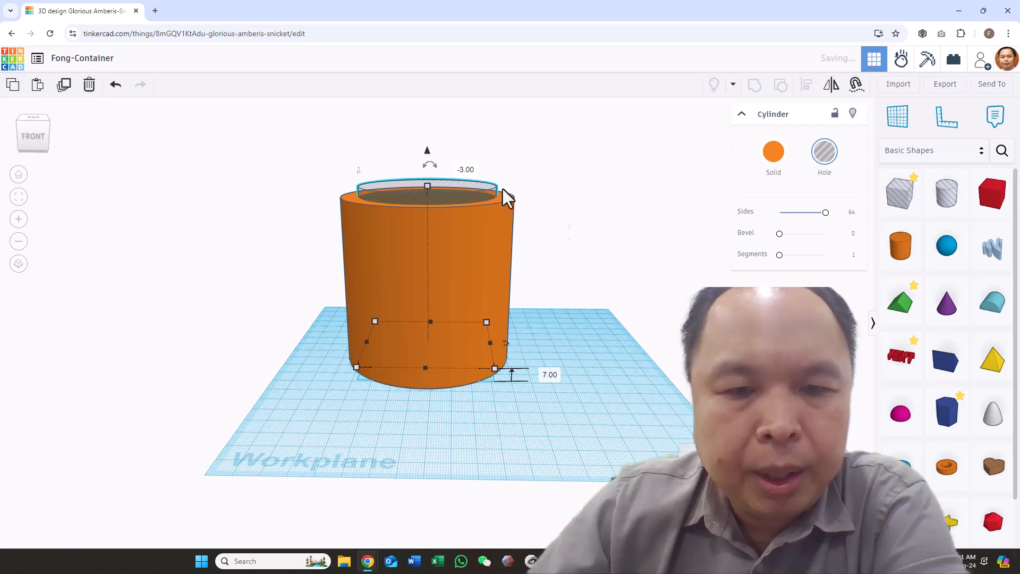
- Scale the hole cylinder proportionally to about 91 mm tall to thin the container's wall, keeping its base 7 mm above the workplane
right_drag(547, 290, 540, 346)
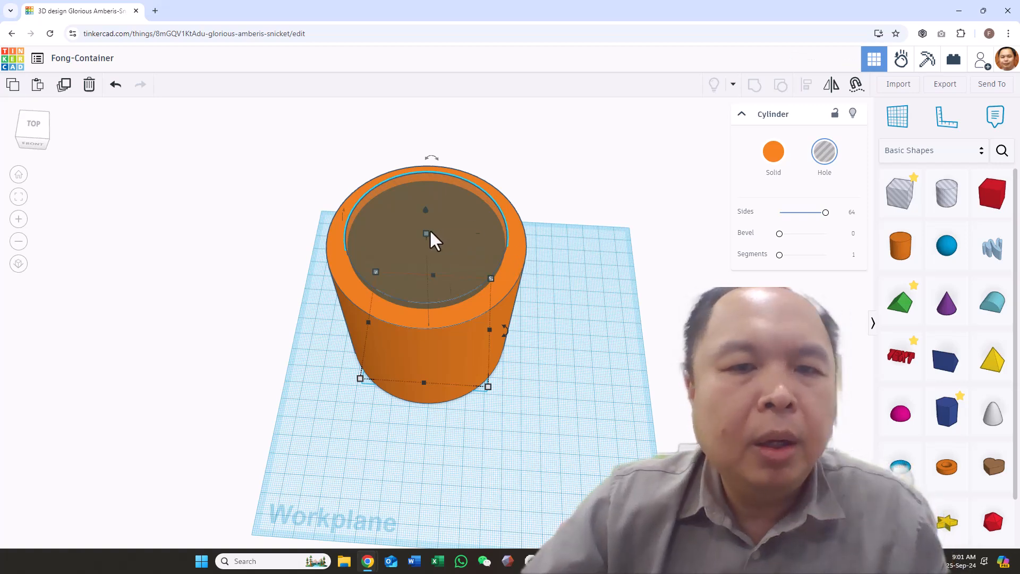
mouse_move(426, 236)
drag(426, 233, 427, 223)
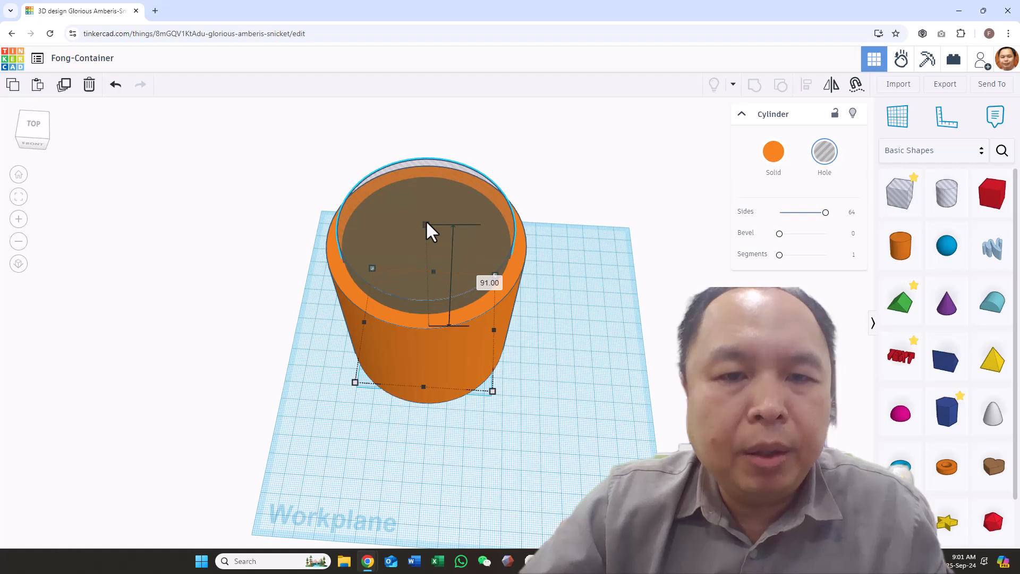
right_drag(543, 269, 553, 205)
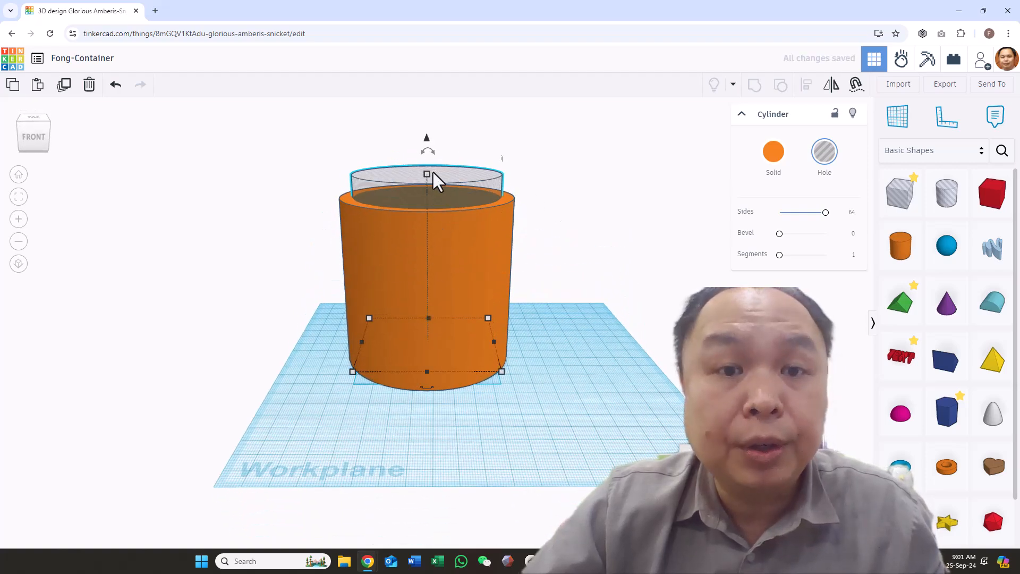
right_drag(581, 292, 580, 287)
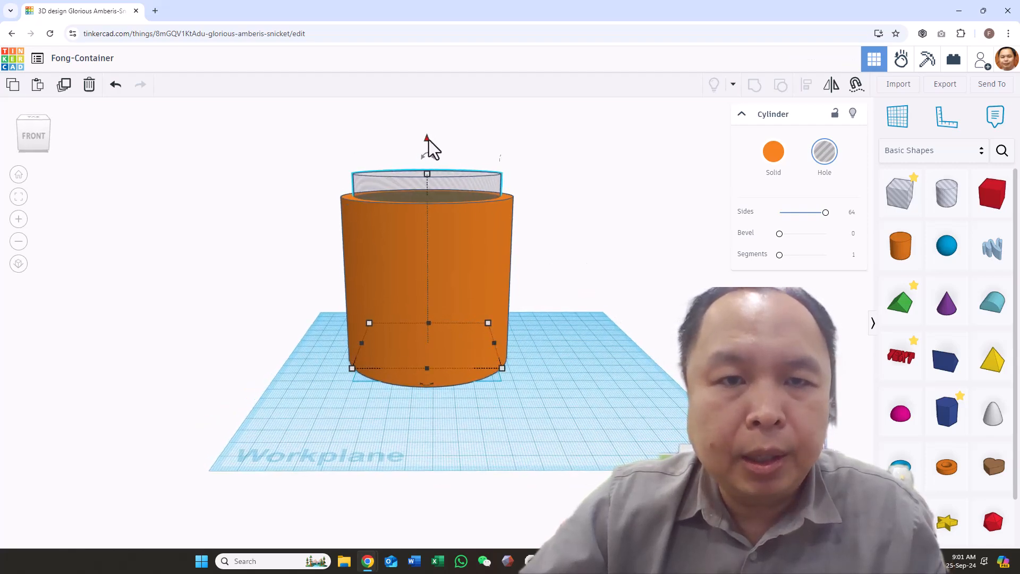
drag(428, 140, 428, 141)
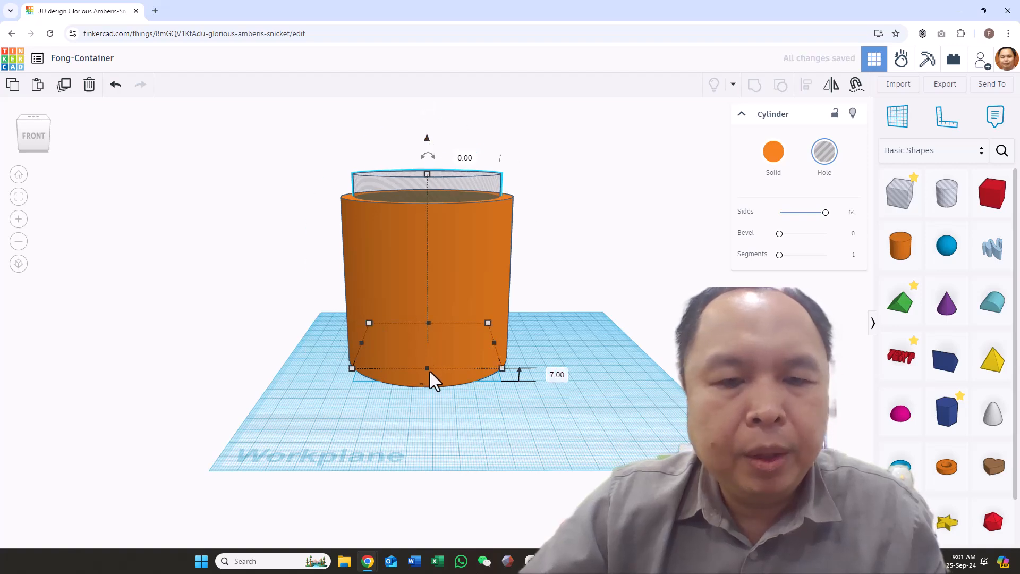
- Group the solid cylinder with the hole cylinder to hollow out the container
right_drag(516, 416, 501, 465)
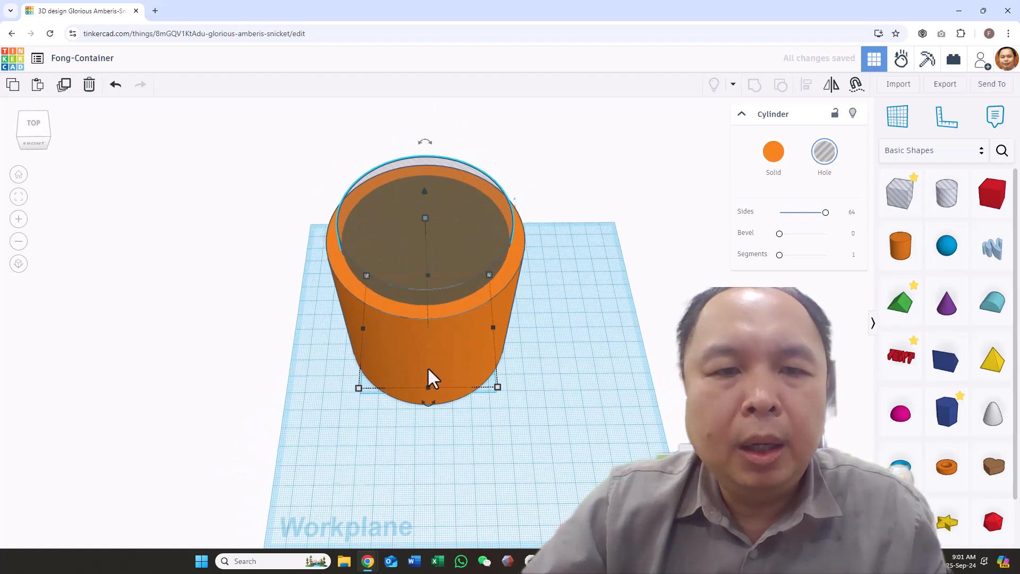
drag(303, 177, 546, 298)
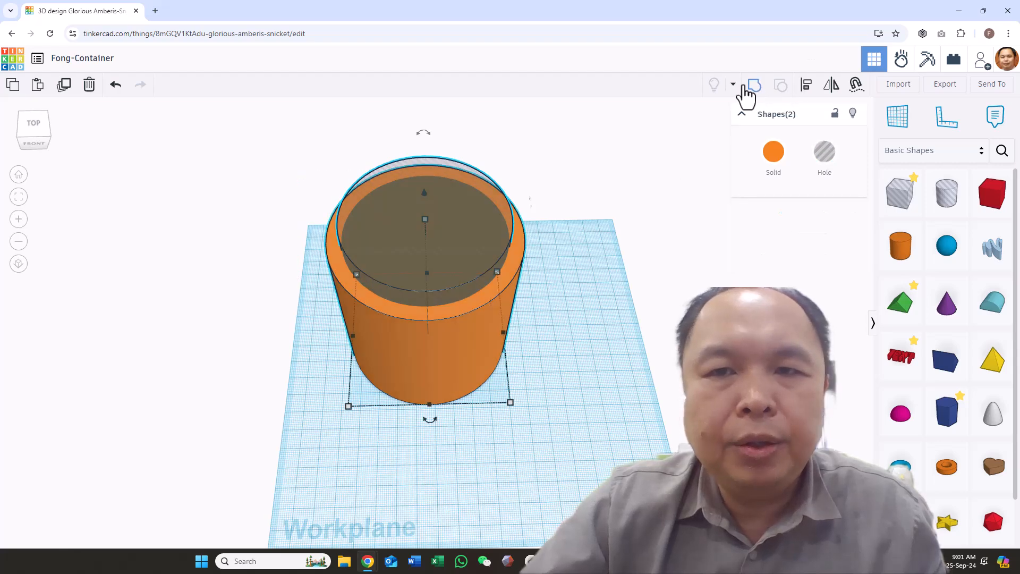
click(759, 89)
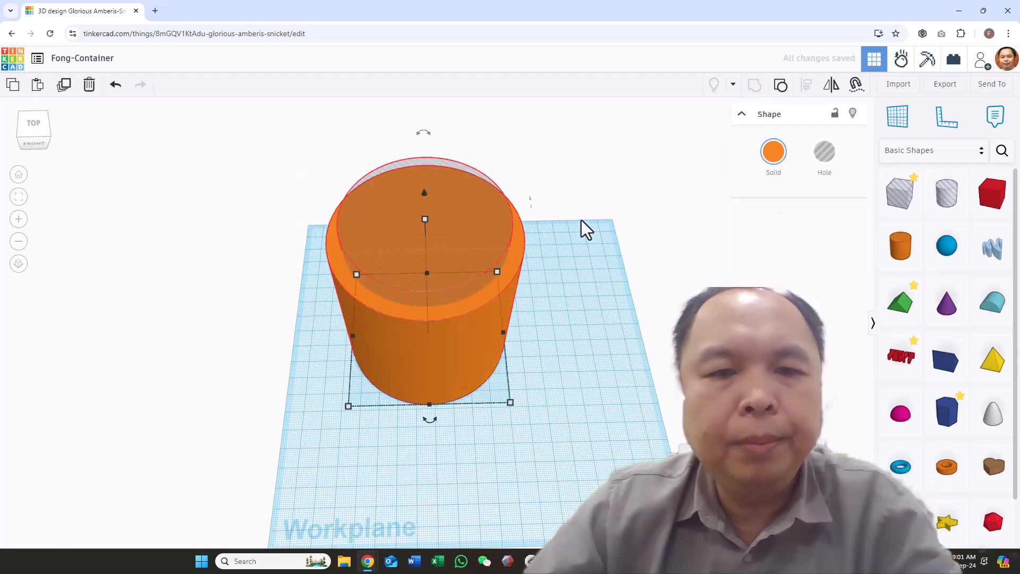
right_drag(588, 205, 584, 321)
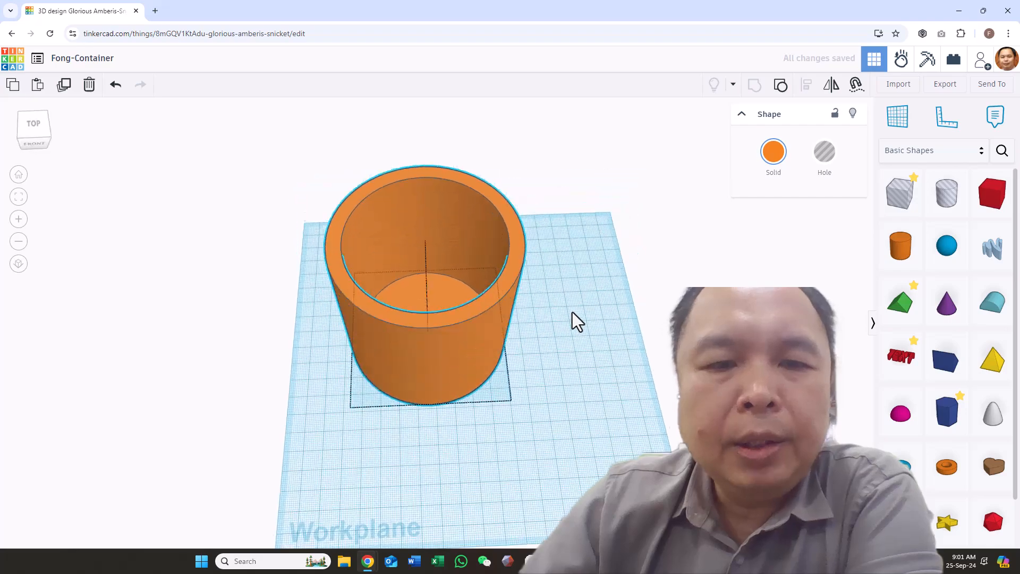
- Move the hollow container 17.5 mm to the left and 36.5 mm toward the back of the workplane
right_drag(483, 259, 576, 305)
drag(458, 281, 418, 230)
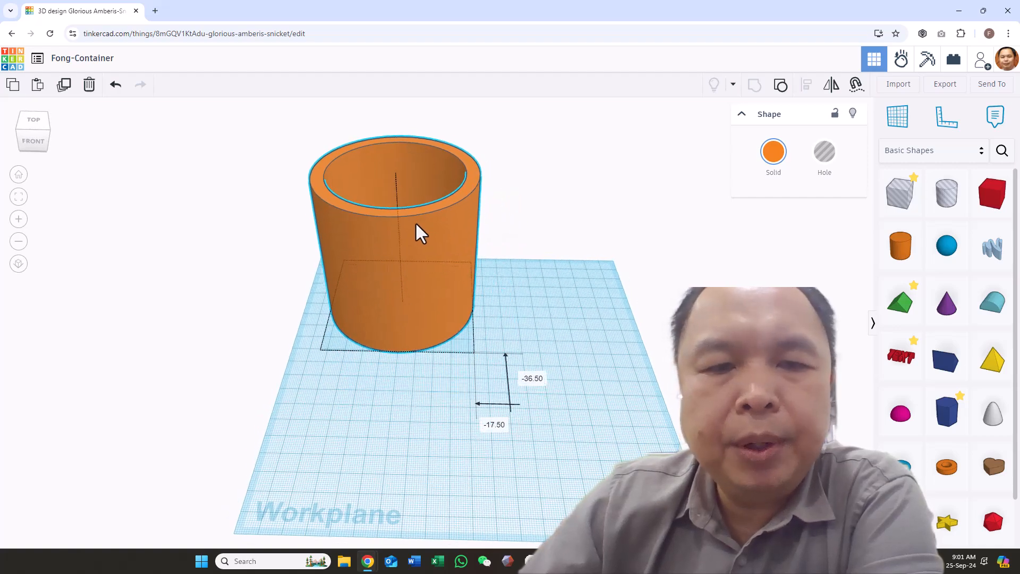
click(499, 262)
- Place a new cylinder in front of the container, rotate it 90° onto its side and give it 64 sides
scroll(938, 364, down, 1)
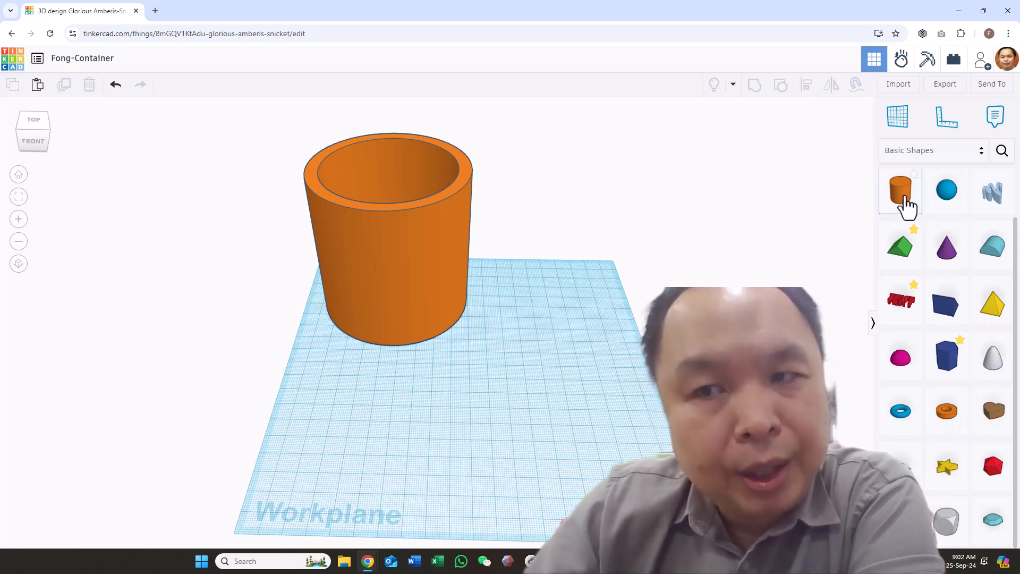
drag(907, 205, 399, 406)
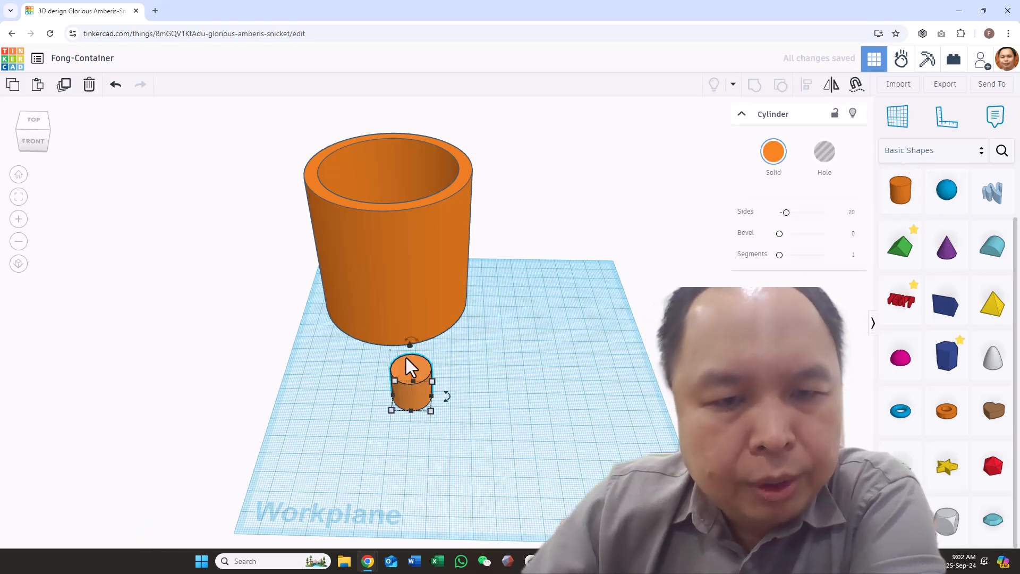
drag(414, 343, 469, 371)
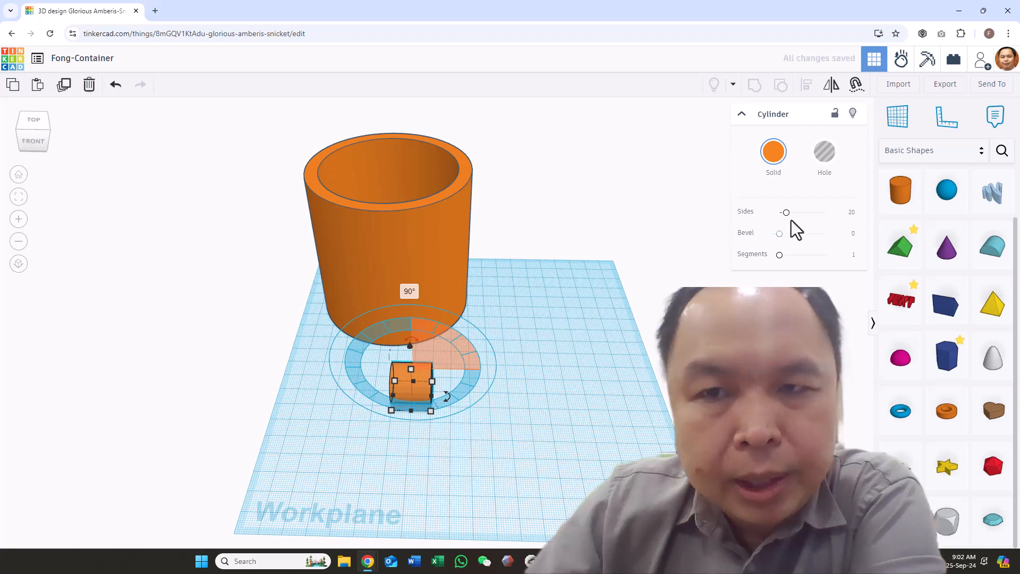
drag(787, 213, 836, 211)
- Reshape the small cylinder into a thin rod about 7 mm high and 6 mm wide, longer than the container's diameter
right_drag(547, 349, 507, 387)
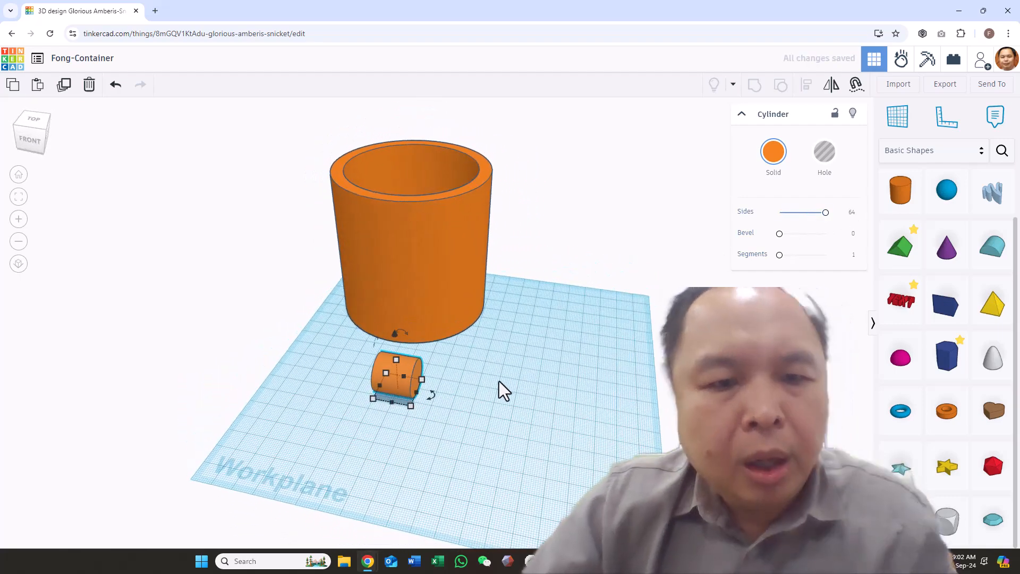
drag(411, 405, 610, 428)
right_drag(610, 429, 437, 420)
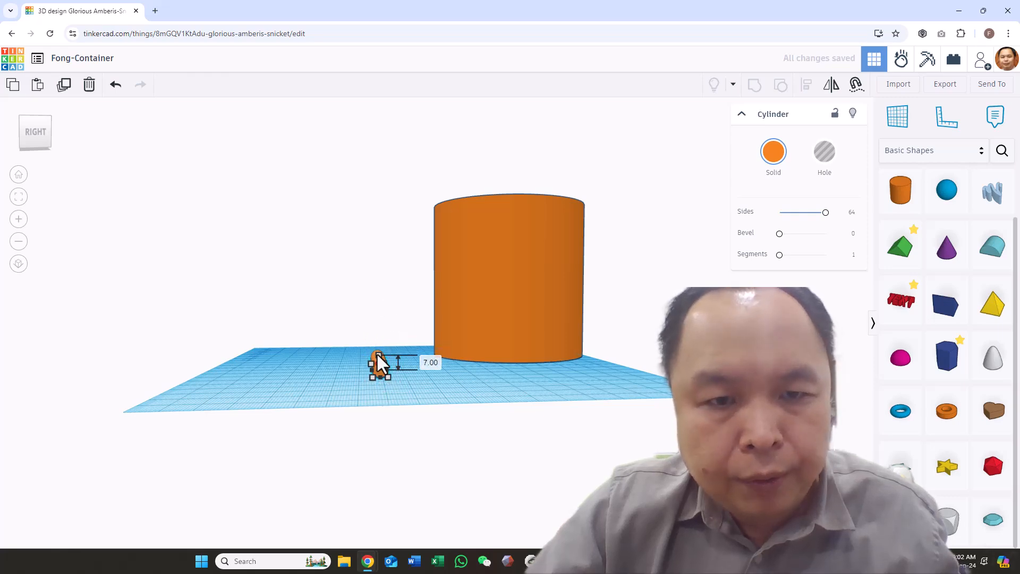
right_drag(379, 364, 538, 425)
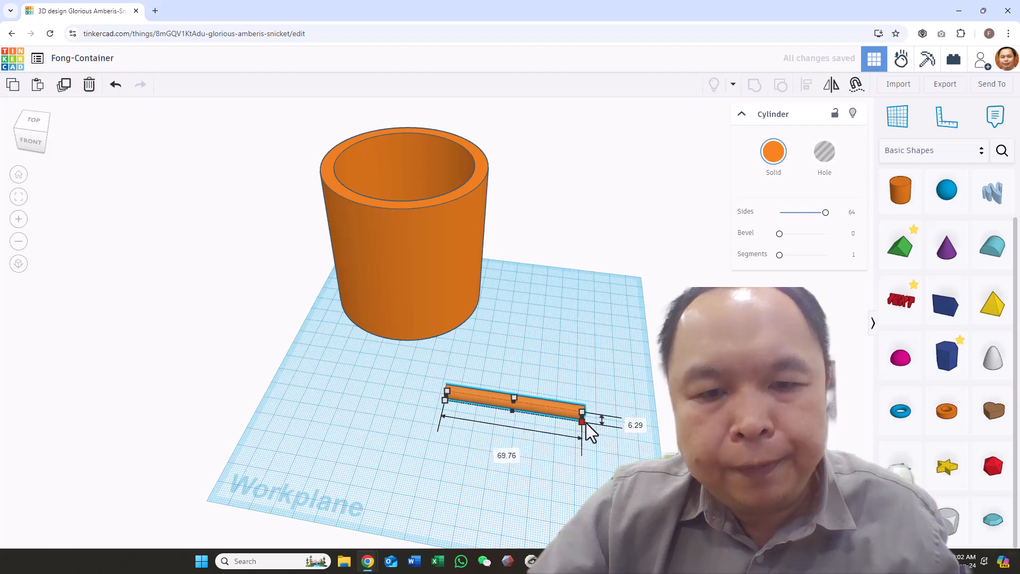
drag(587, 431, 664, 441)
- Reposition the long rod on the workplane in front of the container and check its placement from several angles
right_drag(644, 449, 441, 459)
drag(441, 460, 443, 380)
right_drag(303, 455, 555, 453)
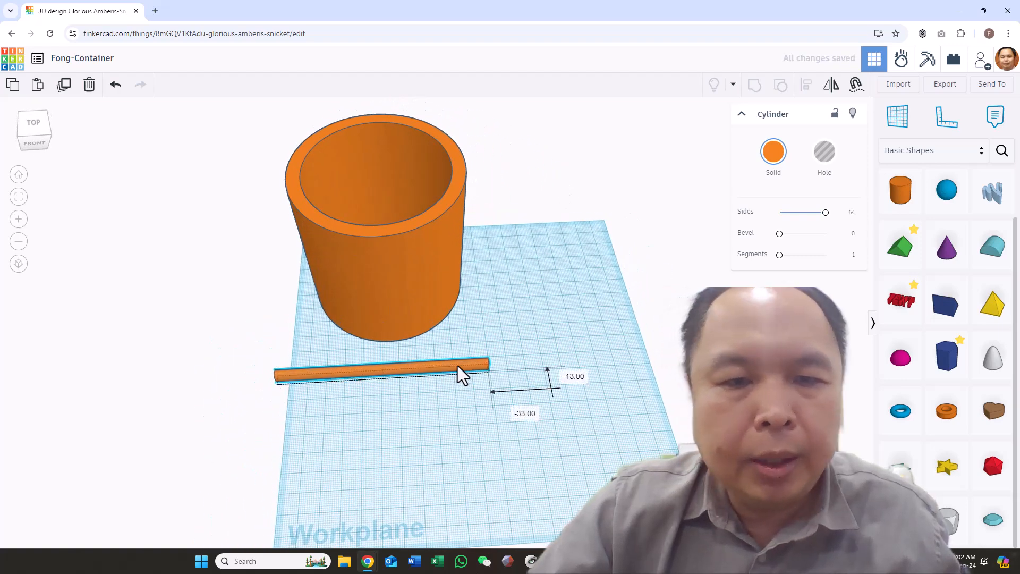
drag(462, 381, 471, 351)
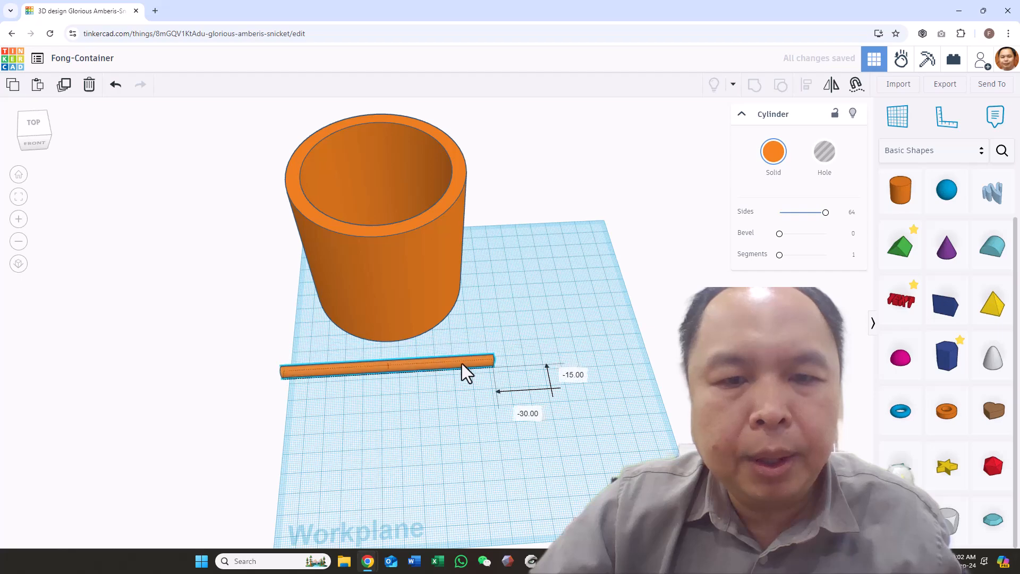
drag(494, 368, 530, 368)
right_drag(510, 451, 468, 393)
drag(469, 393, 396, 485)
right_drag(603, 440, 505, 475)
drag(489, 495, 490, 467)
- Move the container farther toward the back-left corner, shift the rod into the open area and turn it into a hole
drag(389, 242, 292, 171)
drag(418, 466, 509, 394)
click(840, 159)
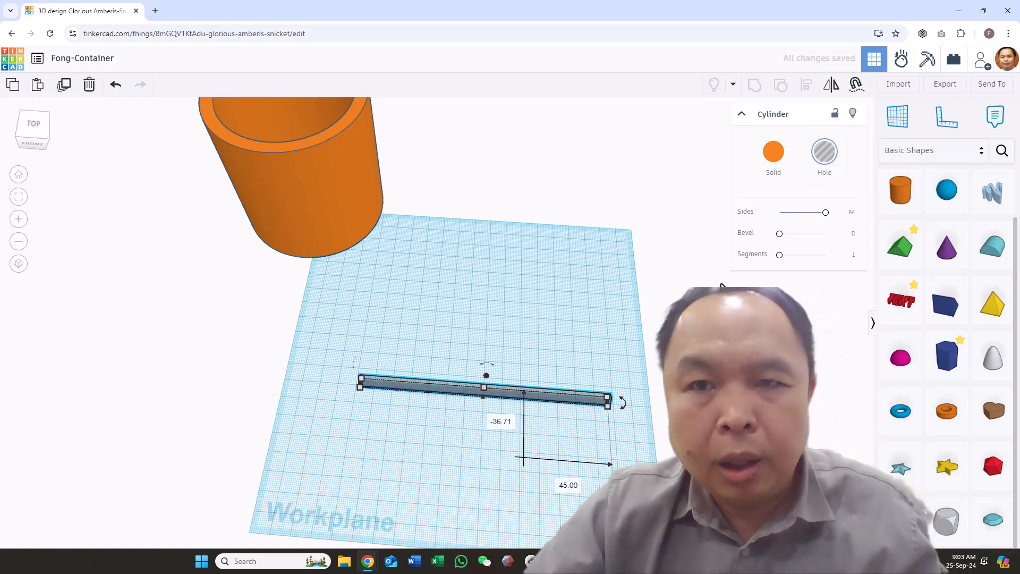
- Turn the rod back into a solid, duplicate it in place and rotate the copy 22.5° about the vertical axis
click(781, 163)
click(649, 444)
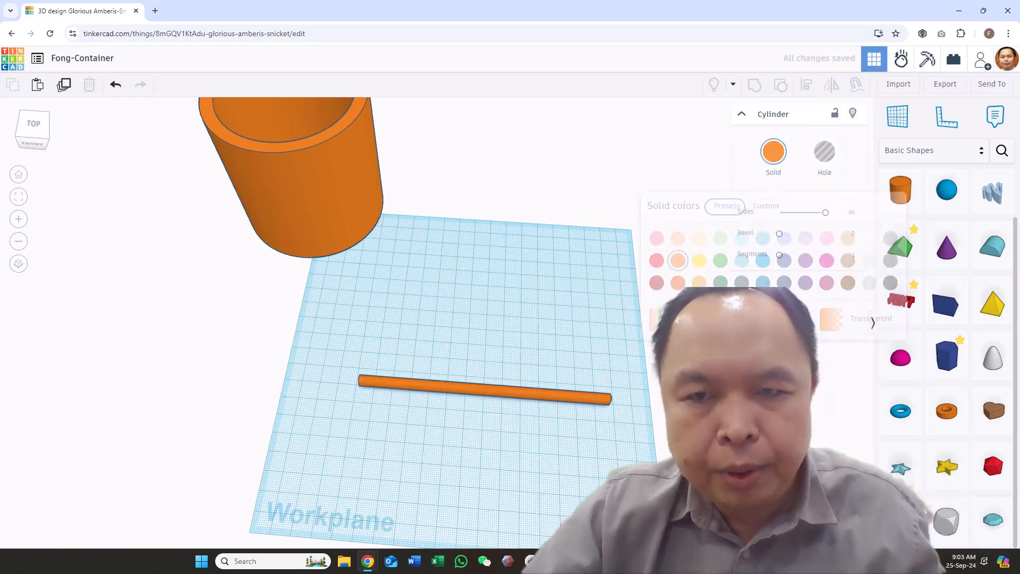
right_drag(649, 444, 660, 399)
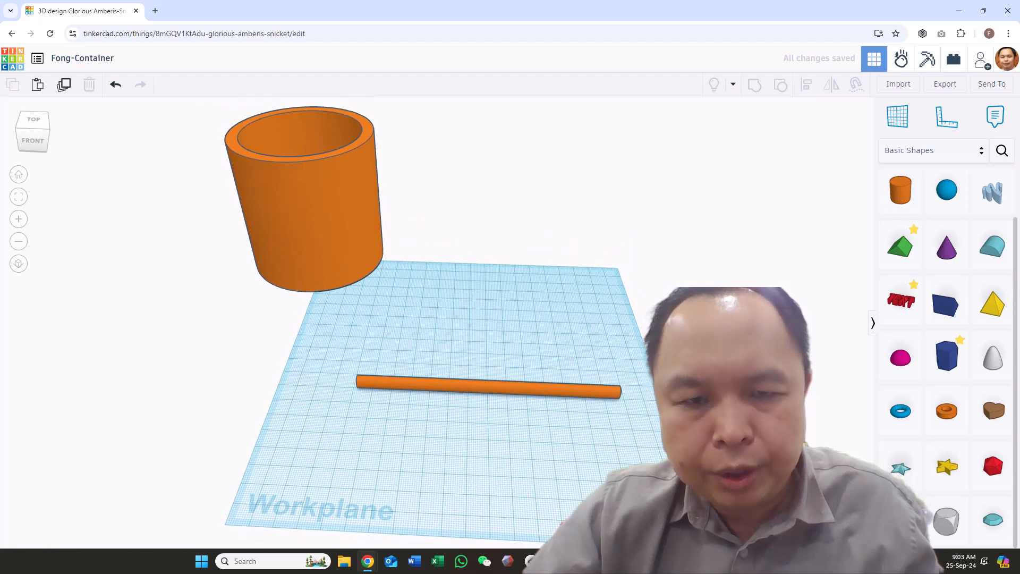
click(554, 399)
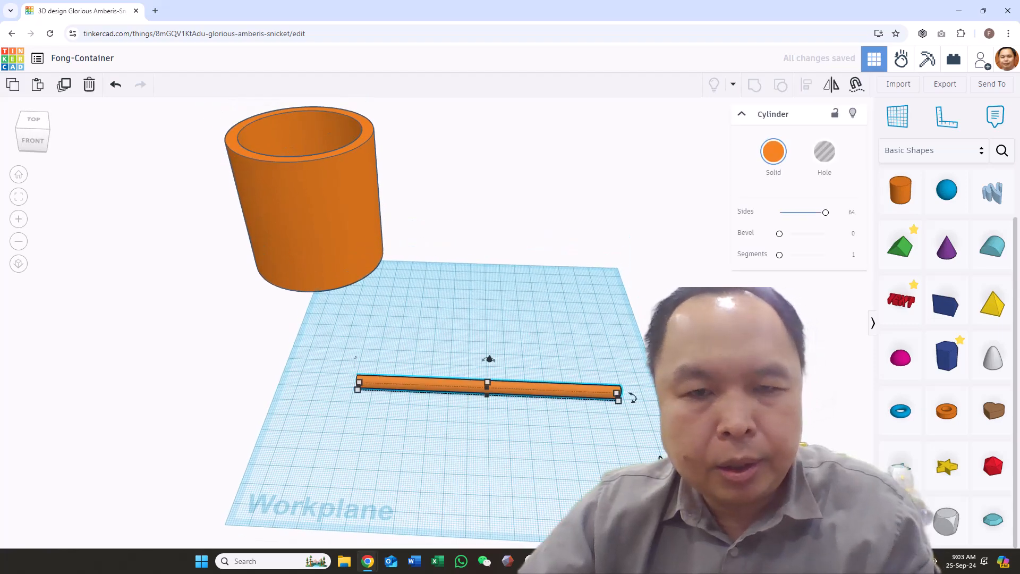
drag(634, 399, 644, 452)
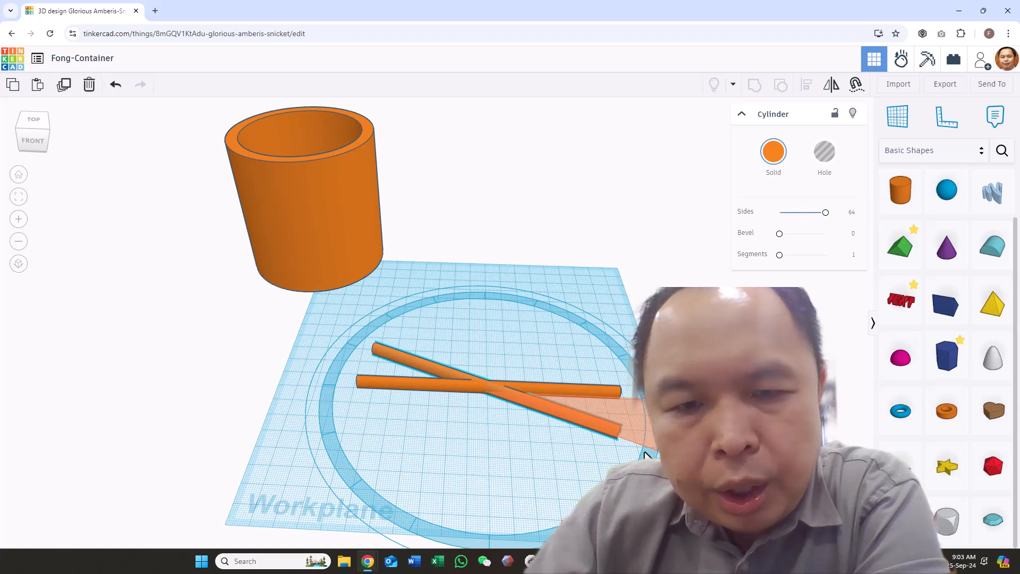
drag(645, 451, 645, 452)
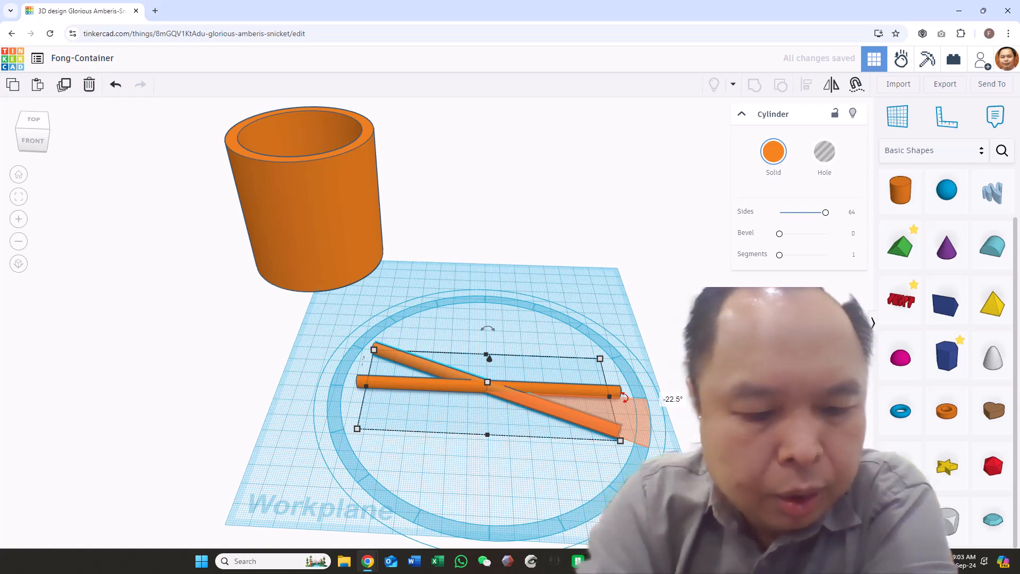
- Repeat the rotated duplication until eight crossed rods form a complete, evenly spaced star
key(ctrl+d)
key(ctrl+d)
key(ctrl+d)
key(ctrl+d)
key(ctrl+d)
key(ctrl+d)
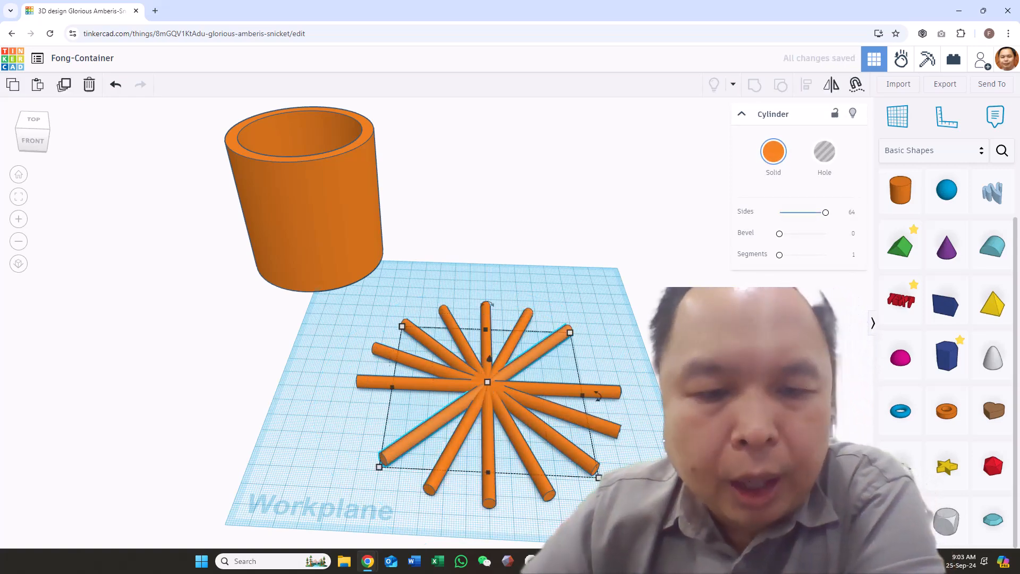
key(ctrl+d)
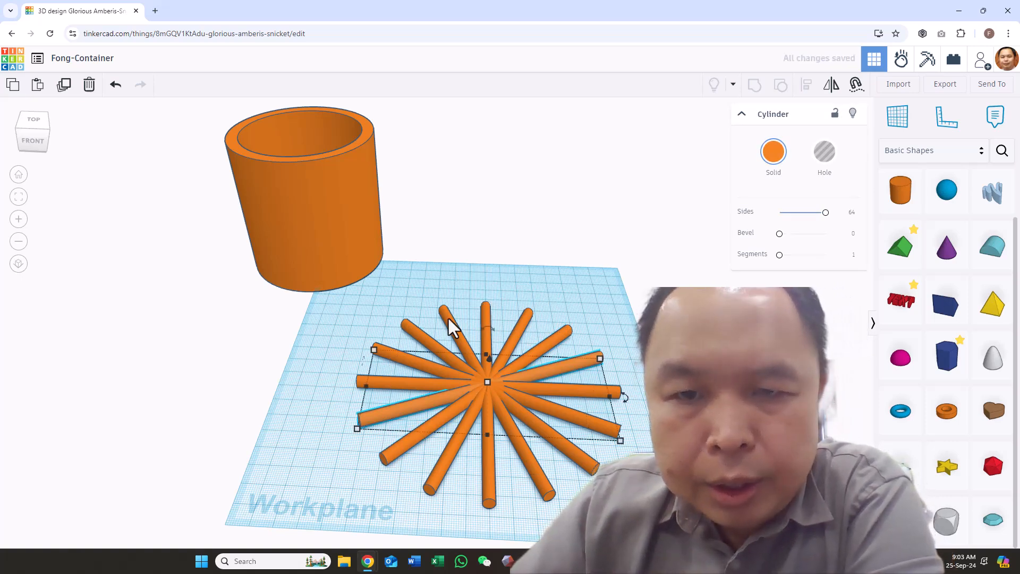
- Select all eight rods, turn them into holes and group them into one star-shaped hole
drag(533, 491, 638, 512)
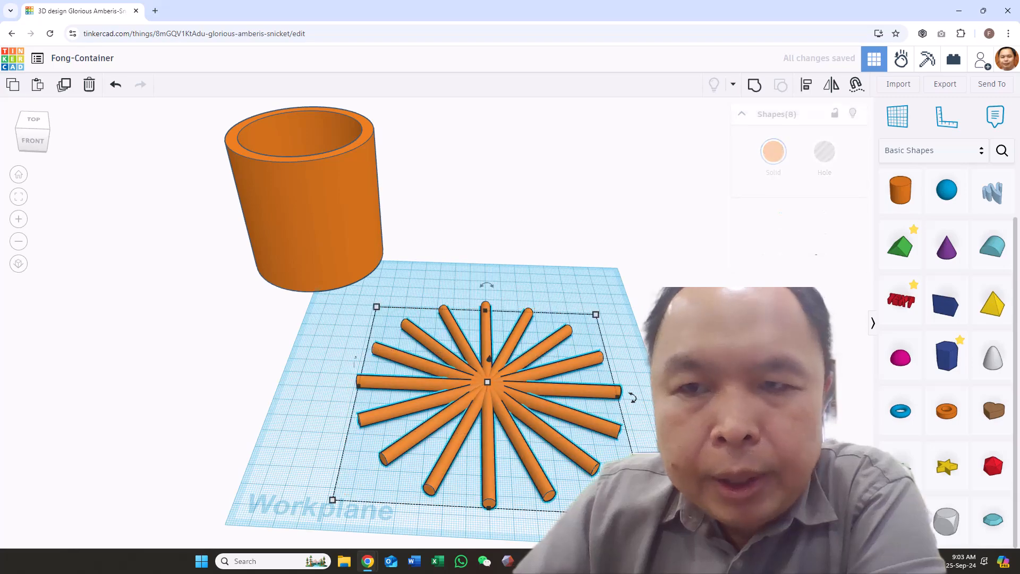
click(819, 179)
right_drag(686, 398, 698, 423)
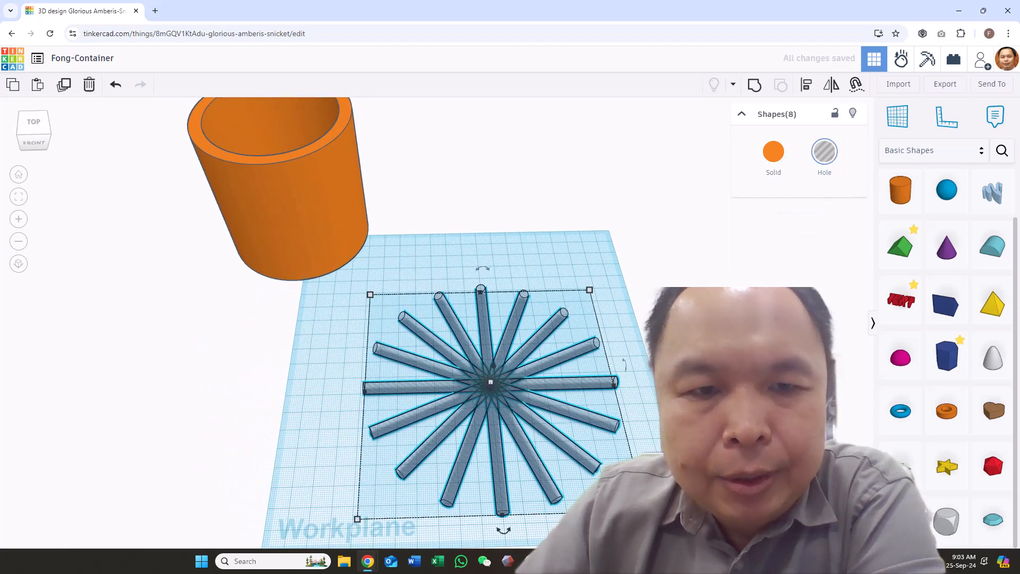
click(755, 85)
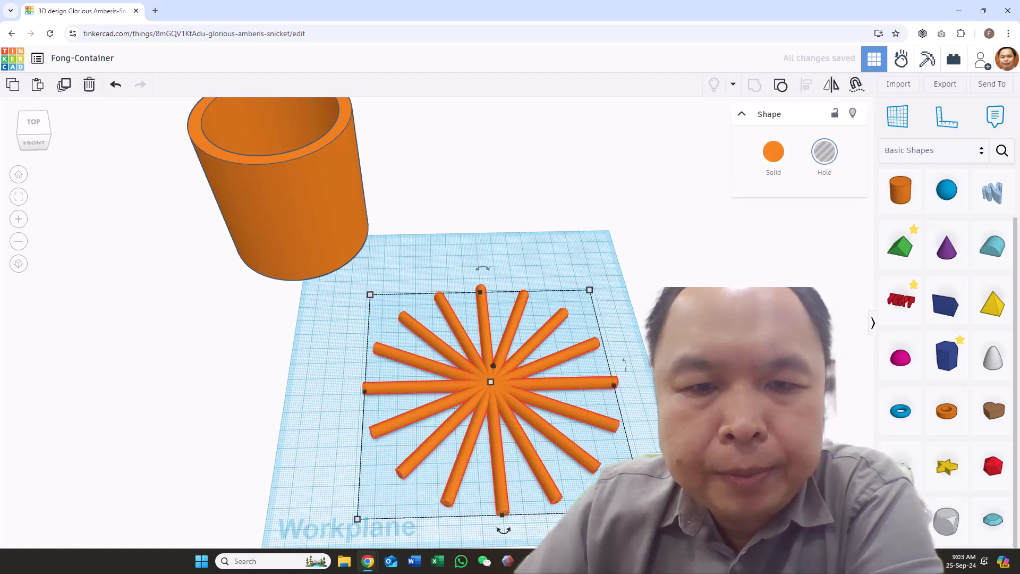
- Move the container onto the star-shaped hole and align their centres in both horizontal directions
right_drag(716, 272, 637, 378)
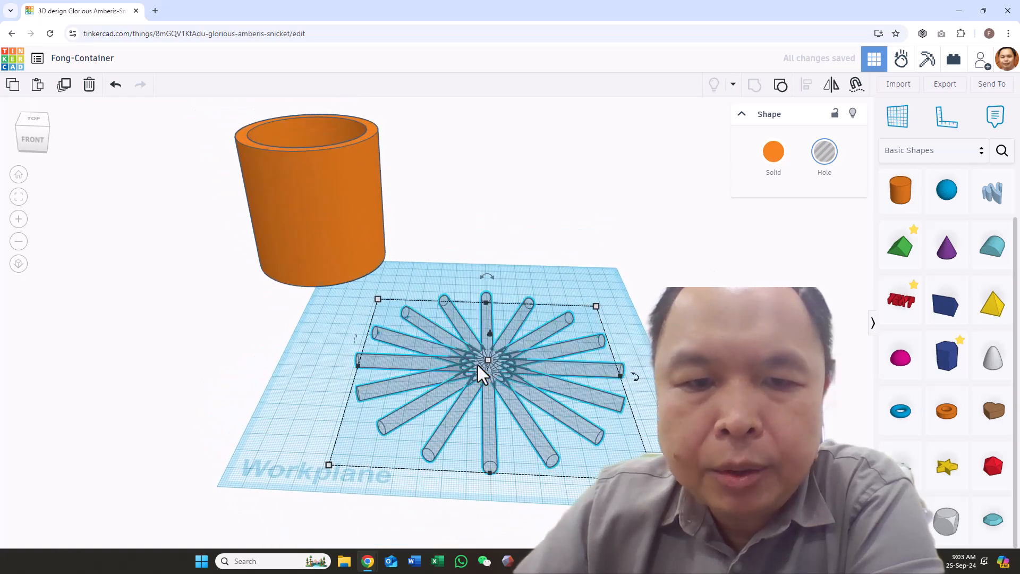
right_drag(477, 363, 471, 343)
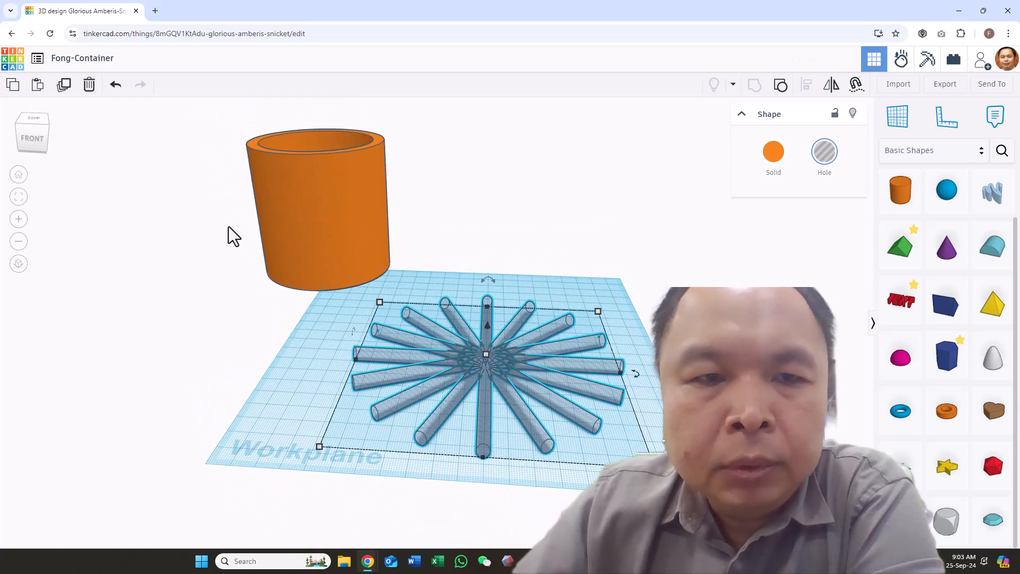
drag(317, 207, 503, 285)
drag(244, 218, 558, 401)
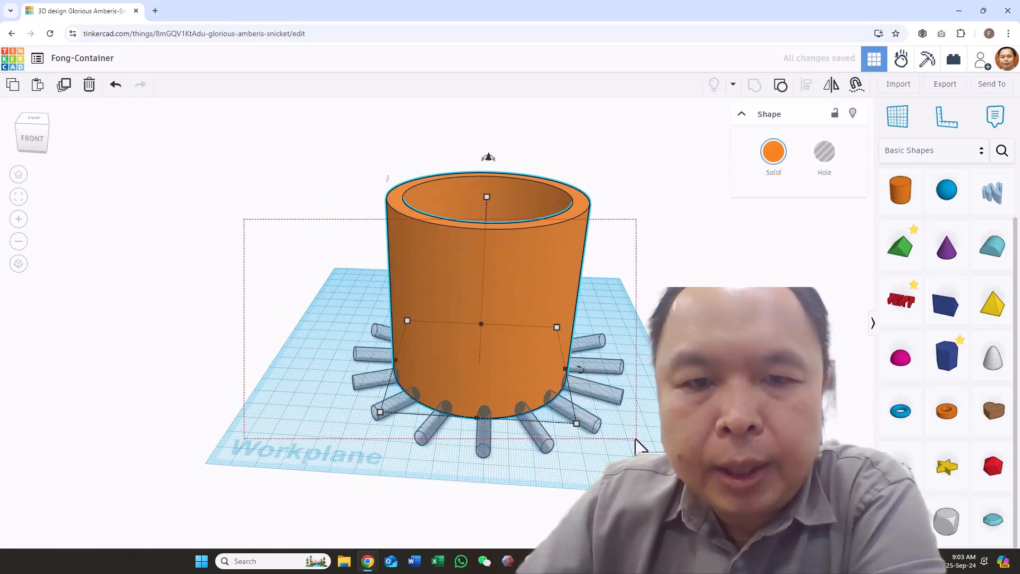
drag(637, 446, 637, 444)
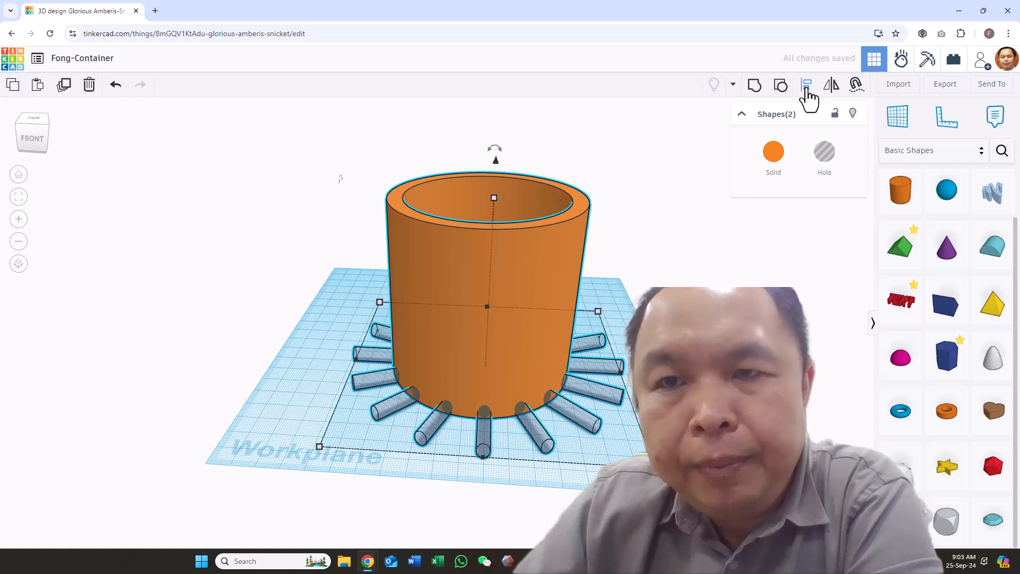
click(482, 472)
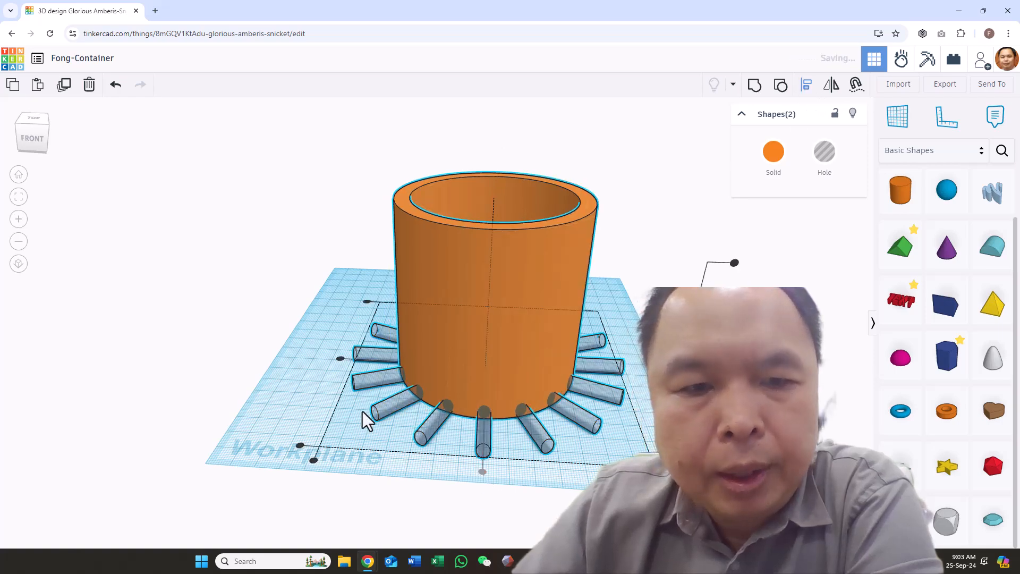
click(341, 359)
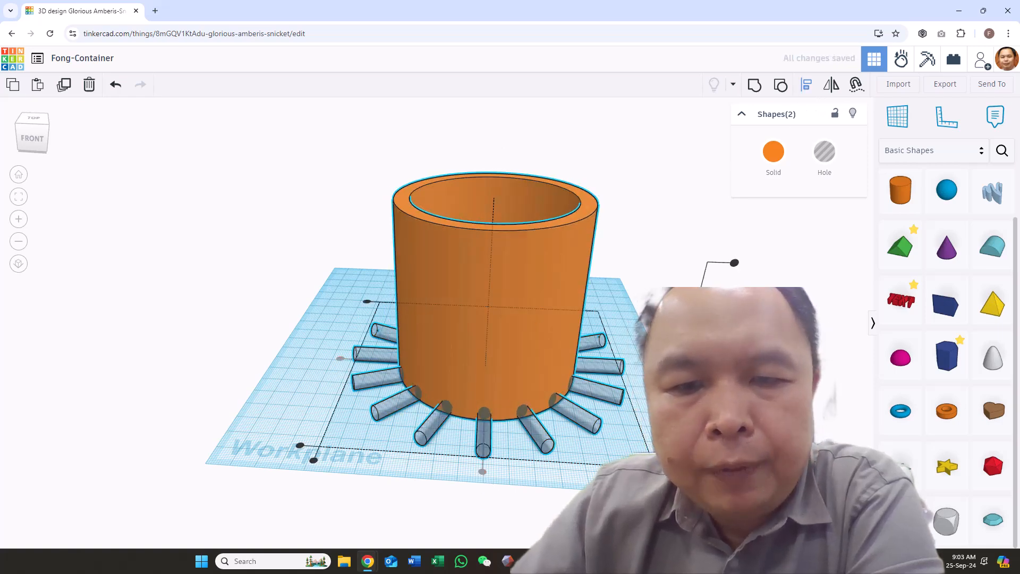
- Raise the star-shaped hole off the workplane, duplicate it 13 mm higher and rotate the copy so its rods sit between the lower ones
click(624, 413)
click(579, 415)
drag(486, 329, 483, 301)
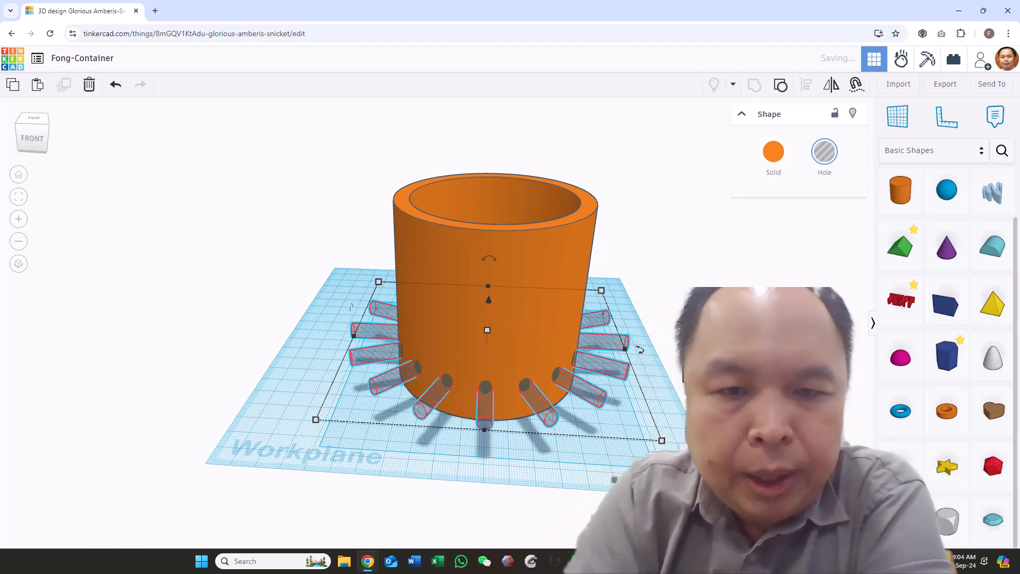
drag(486, 299, 485, 273)
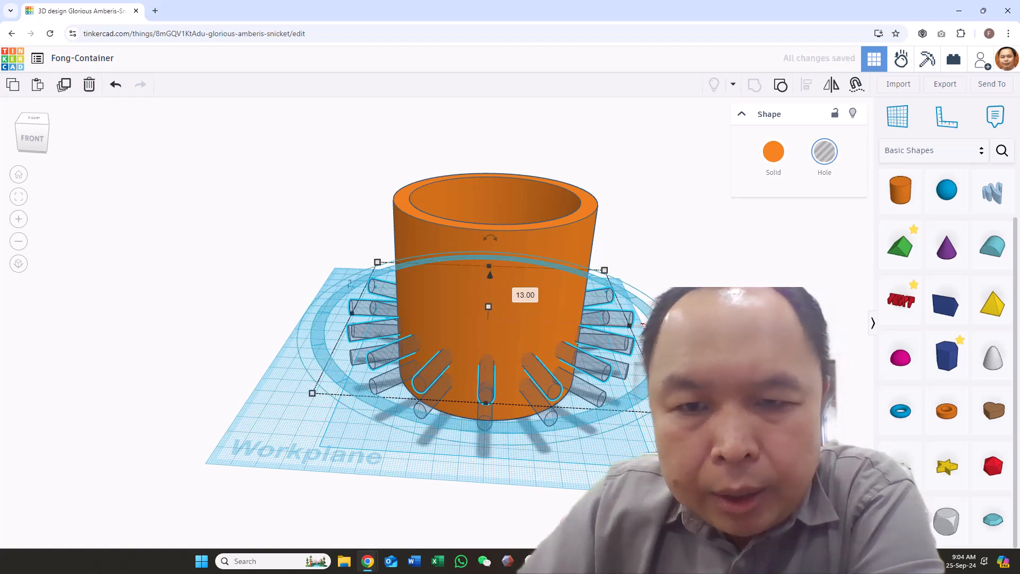
drag(645, 326, 651, 367)
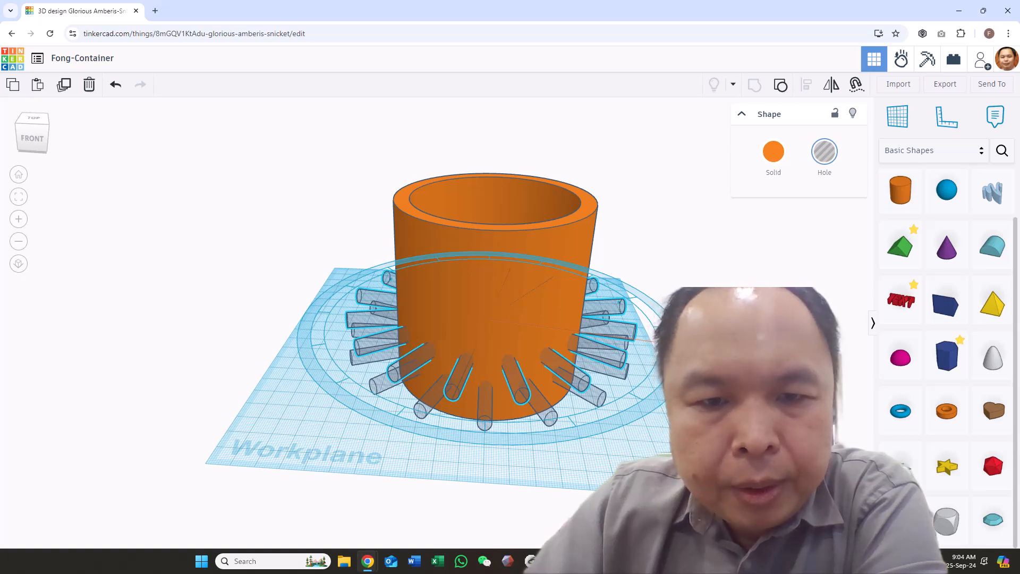
drag(651, 366, 651, 366)
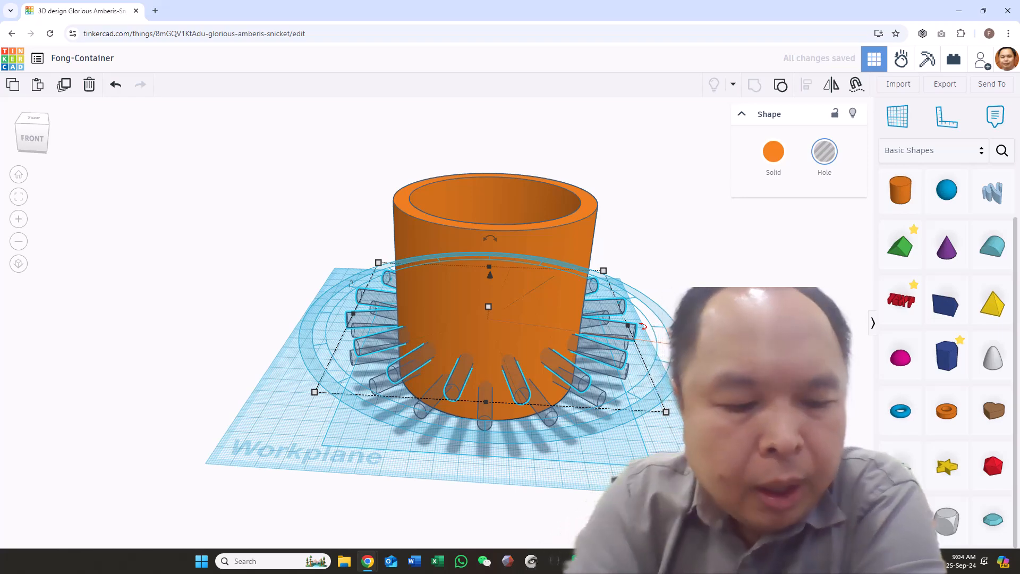
- Repeat the raised and rotated star duplication three times up the container's wall
key(ctrl+d)
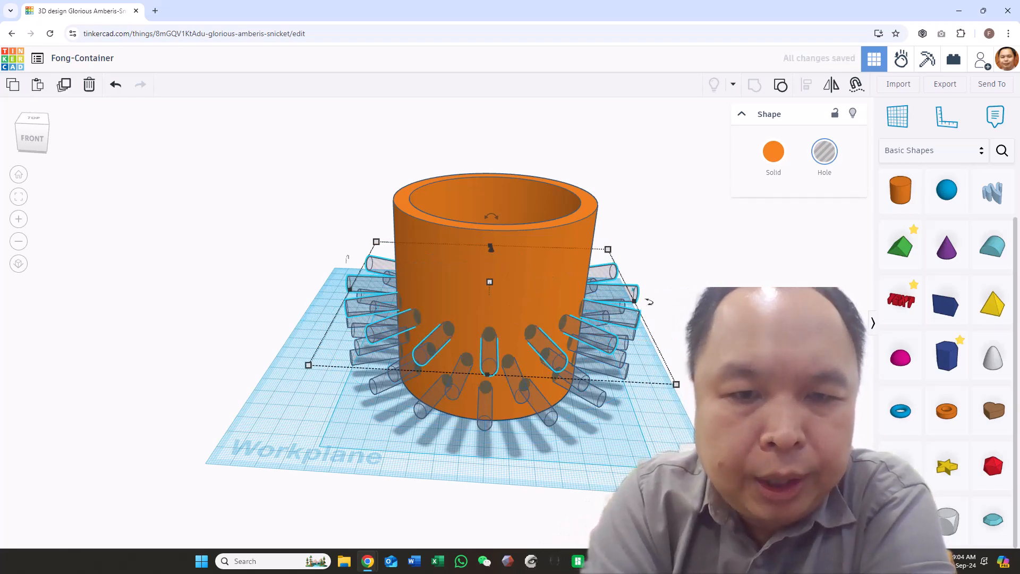
key(ctrl+d)
key(ctrl+d)
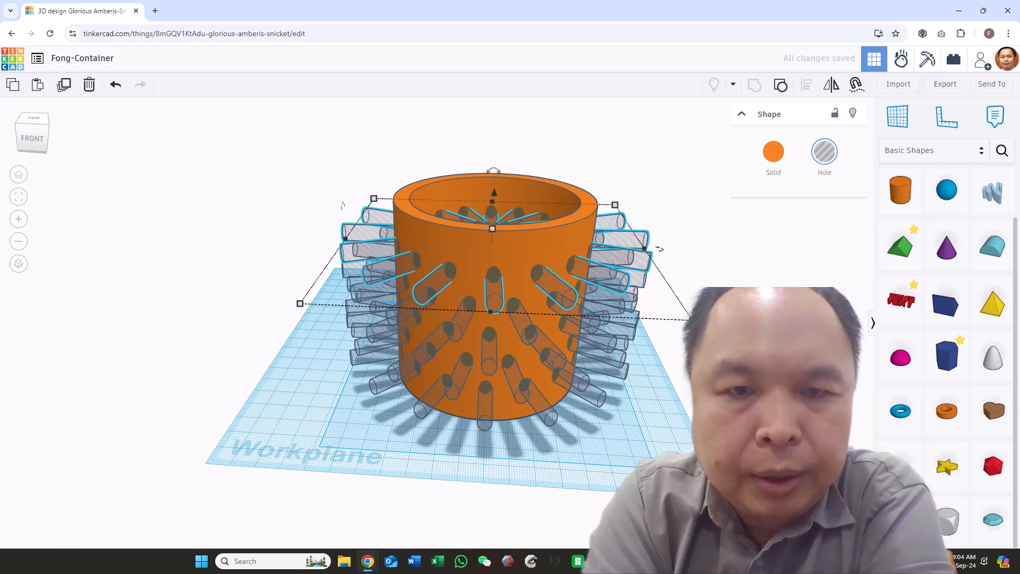
- Select the container and all star-shaped holes and group them to cut the perforations through the wall
right_drag(717, 415, 719, 439)
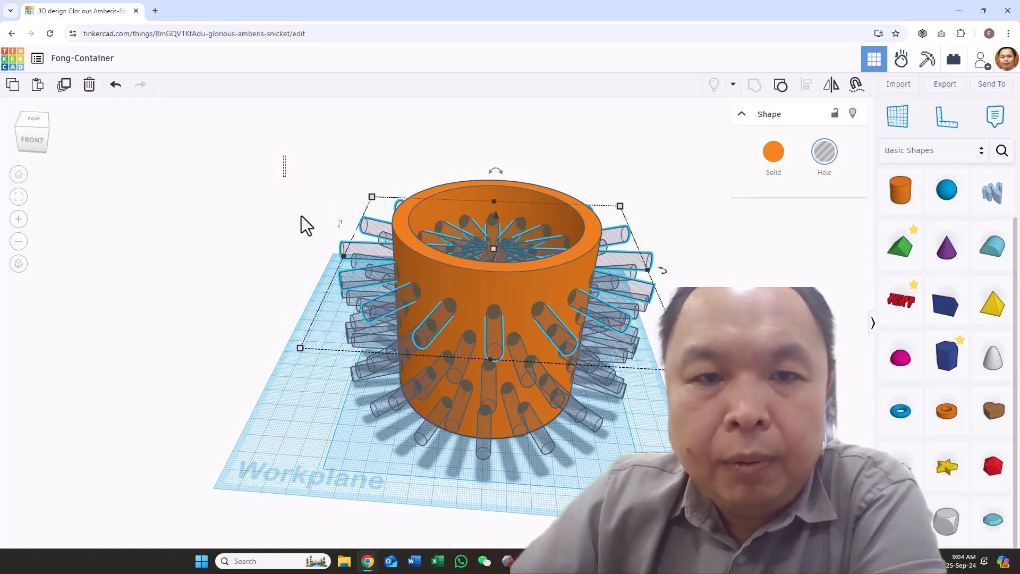
key(ctrl+a)
click(754, 88)
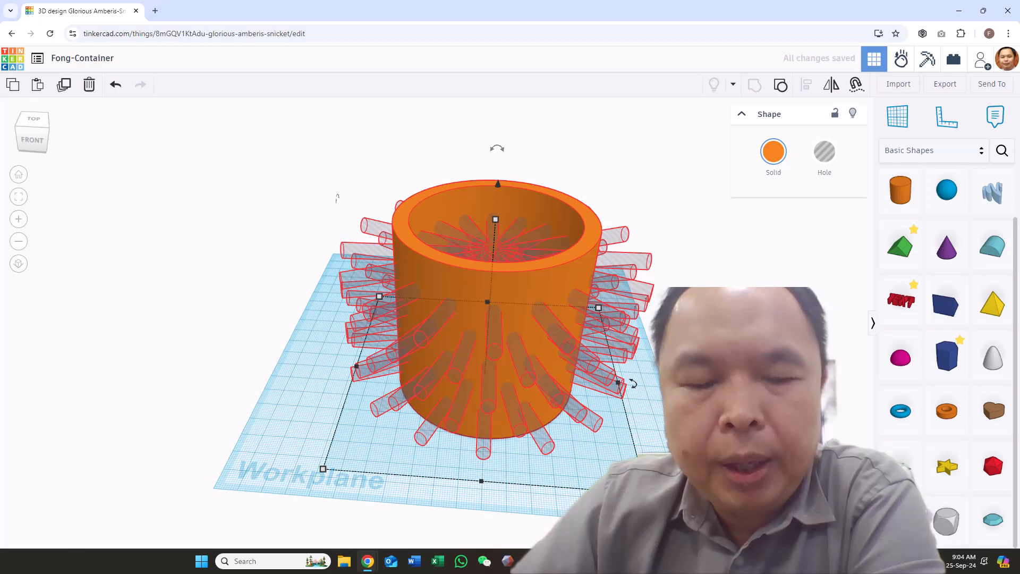
mouse_move(675, 380)
right_down()
mouse_move(656, 413)
mouse_move(508, 407)
mouse_move(657, 415)
mouse_move(725, 368)
mouse_move(706, 348)
mouse_move(691, 369)
right_up()
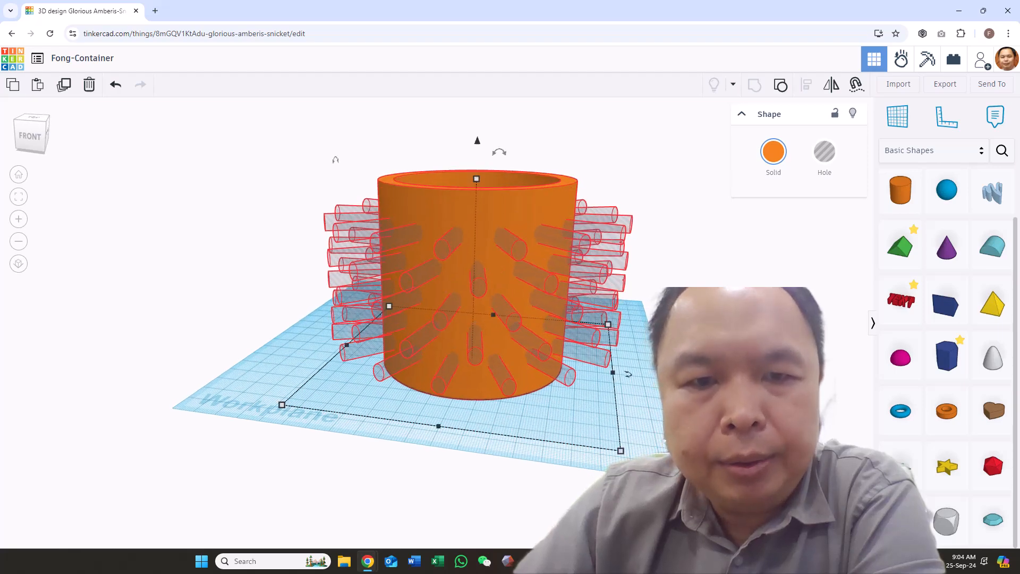
right_drag(689, 340, 606, 420)
- Move the perforated container toward the back of the workplane and rotate it 90° onto its side to expose its base
drag(606, 420, 475, 334)
right_drag(564, 339, 595, 346)
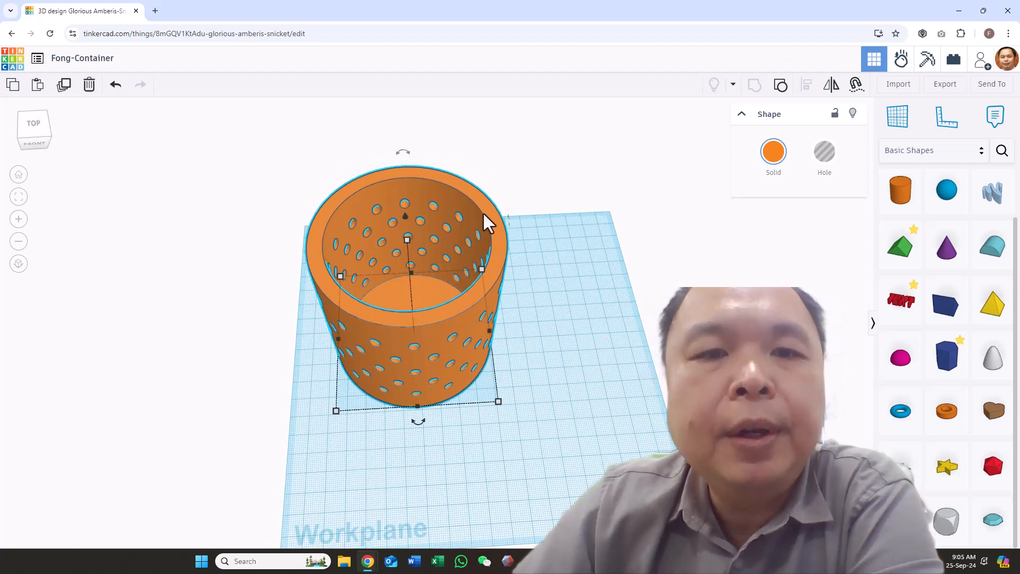
mouse_move(403, 156)
drag(404, 153, 212, 237)
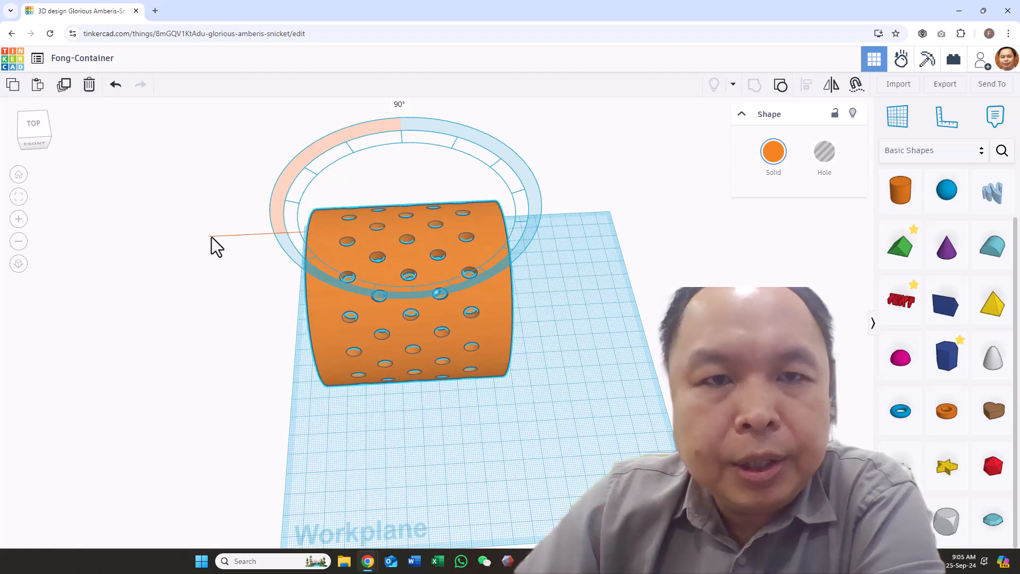
right_drag(627, 370, 442, 353)
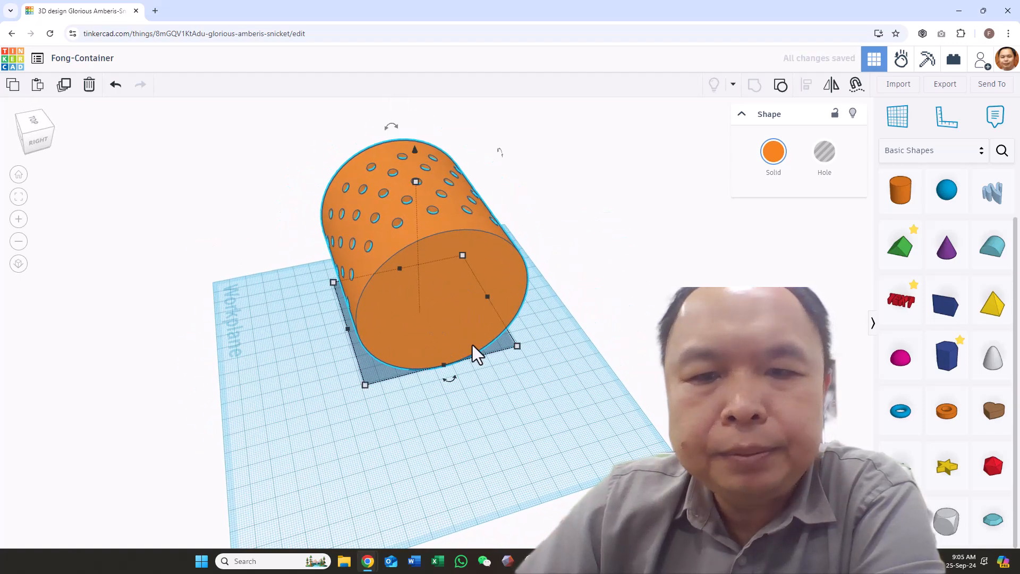
- Place a text shape on the workplane in front of the container's base and rotate it 90° to run parallel with the base
drag(900, 322, 481, 468)
drag(516, 528, 565, 425)
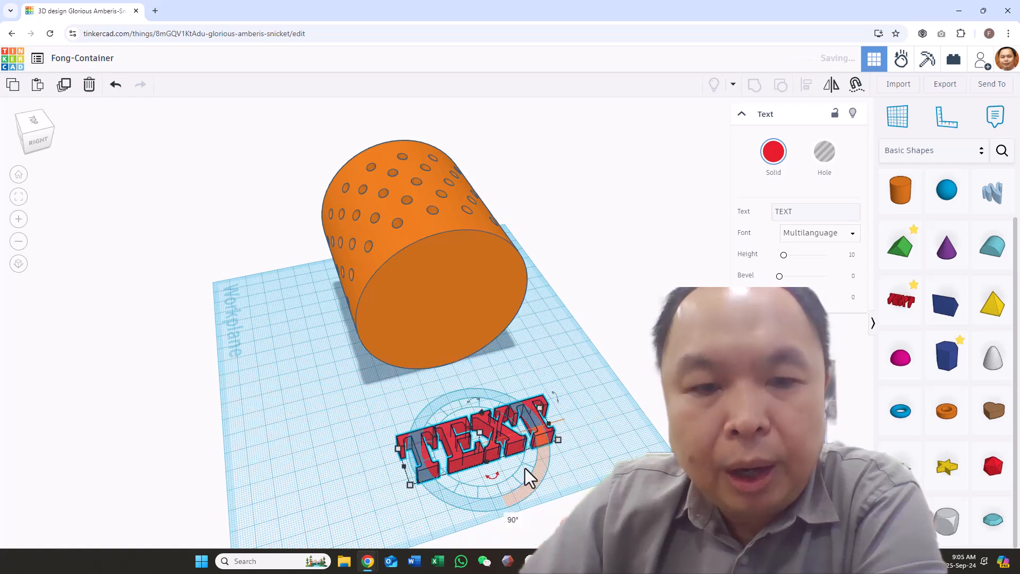
right_drag(394, 468, 462, 465)
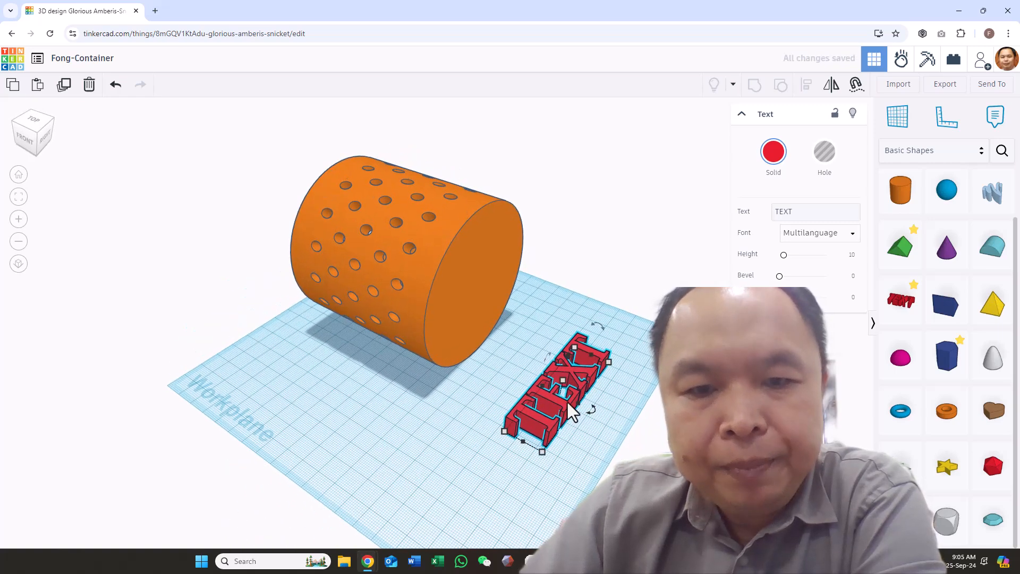
- Replace the text shape's wording with the name from the design title in capital letters
click(646, 451)
click(563, 385)
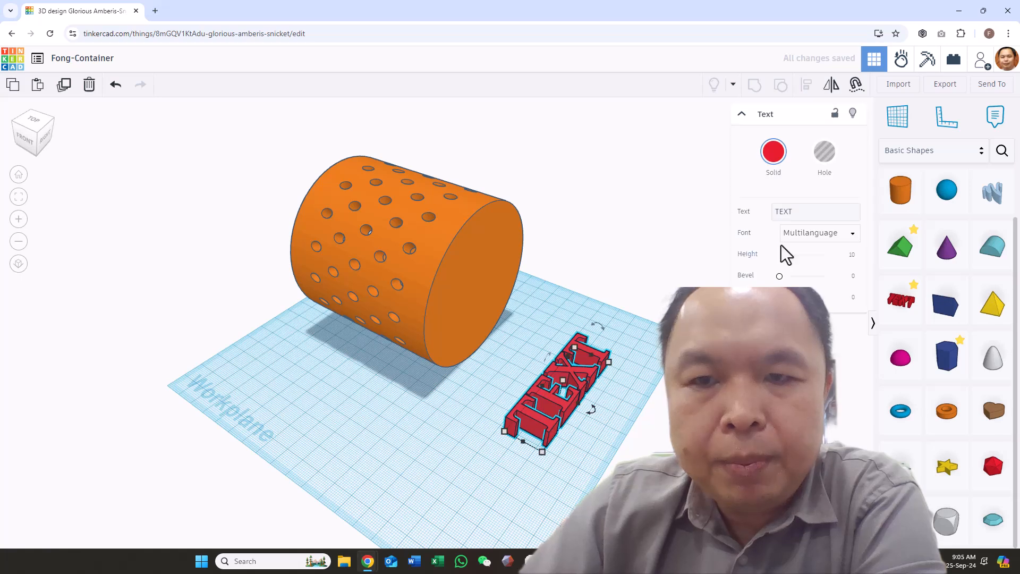
click(795, 212)
key(BackSpace)
key(BackSpace)
key(BackSpace)
key(BackSpace)
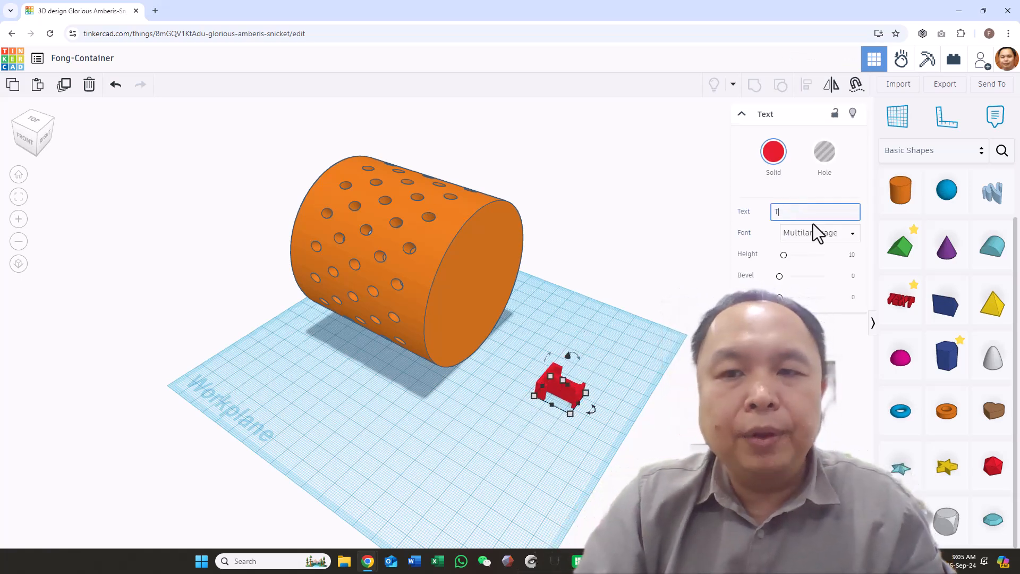
text(FONG)
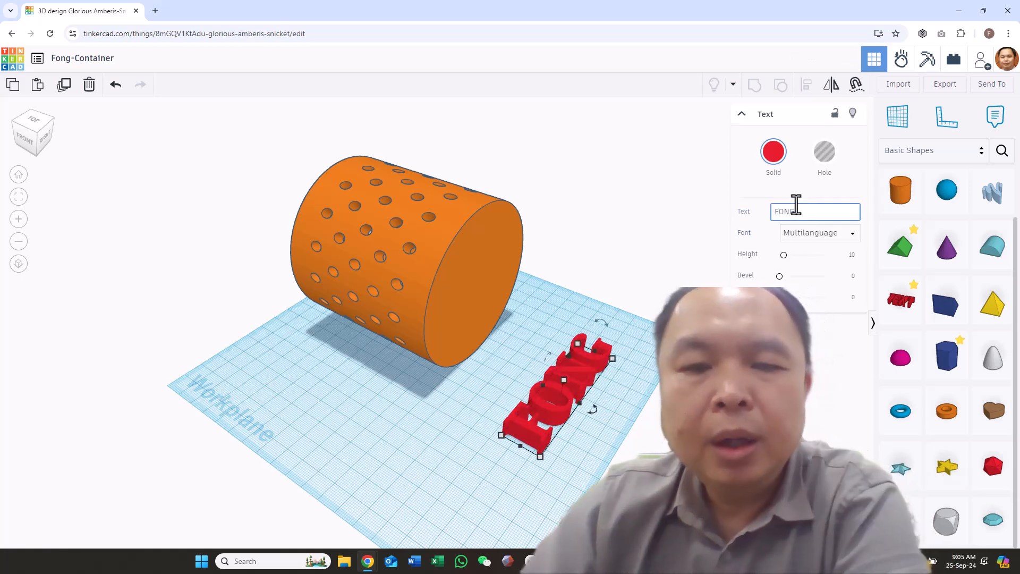
- Scale the text down proportionally to about 54 mm long and stand it upright, facing away from the container's base
mouse_move(541, 459)
shift+drag(542, 459, 552, 413)
right_drag(506, 433, 604, 432)
drag(583, 276, 622, 305)
- Position the text against the container's base, raise it to the middle of the circle and check its depth from the side
right_drag(486, 451, 350, 441)
drag(441, 440, 424, 277)
right_drag(401, 419, 452, 219)
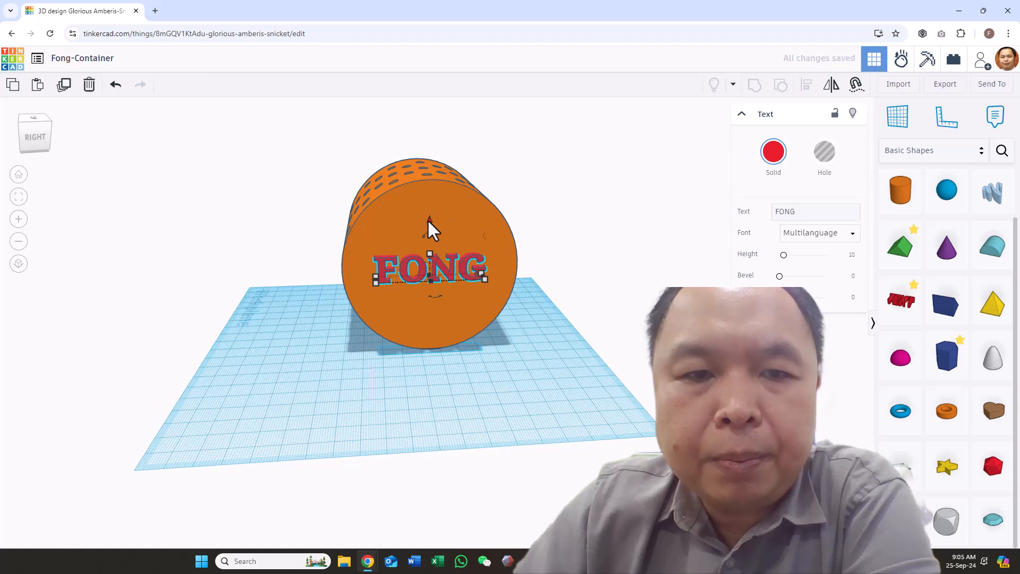
right_drag(287, 333, 493, 317)
right_drag(507, 367, 528, 384)
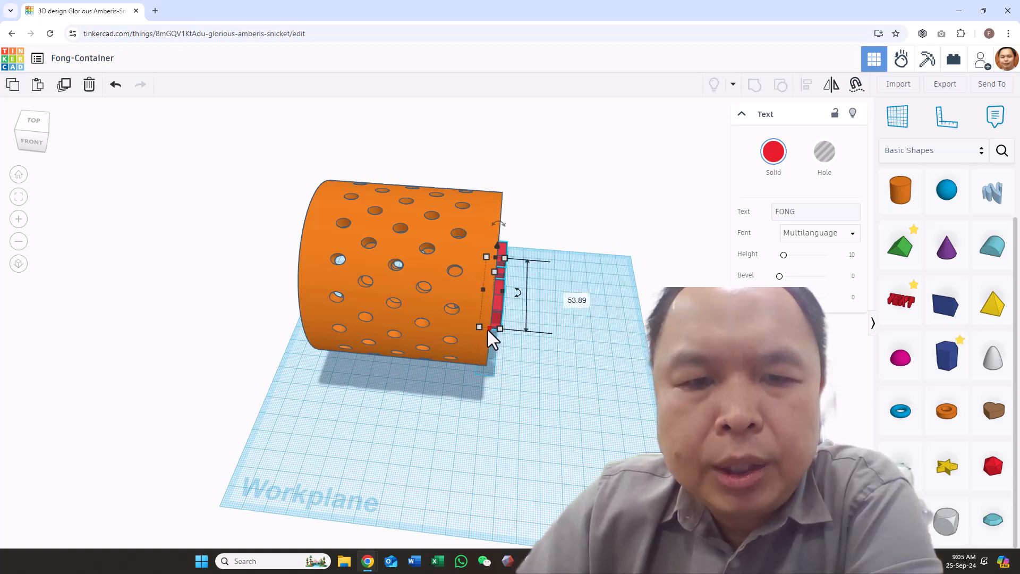
- Engrave the name in the container's base by shifting the text slightly outward, making it a hole and grouping it with the container
drag(496, 298, 498, 298)
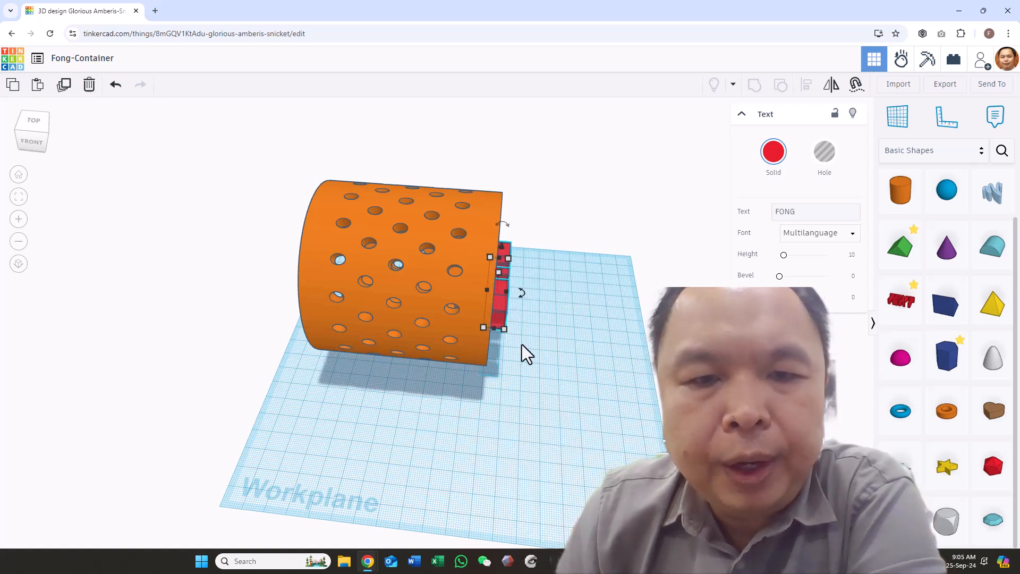
key(Right)
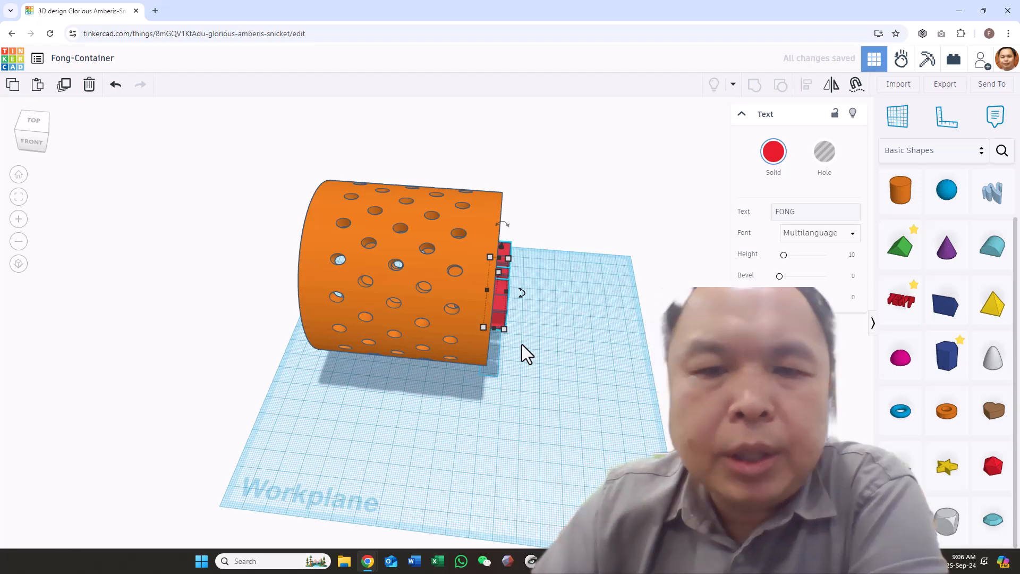
right_drag(521, 344, 578, 299)
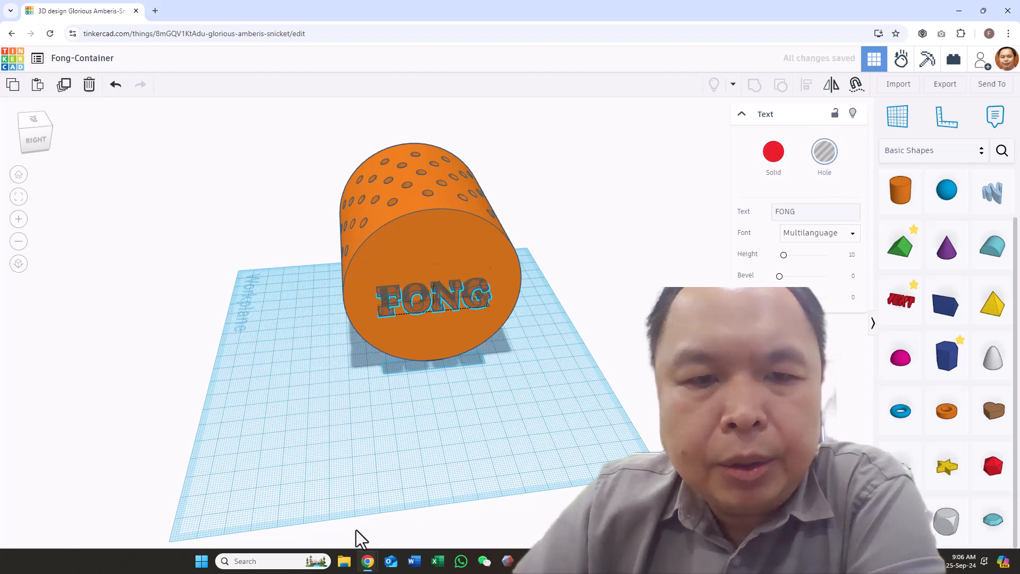
right_drag(203, 395, 378, 435)
drag(601, 307, 305, 463)
click(755, 85)
right_drag(584, 382, 498, 353)
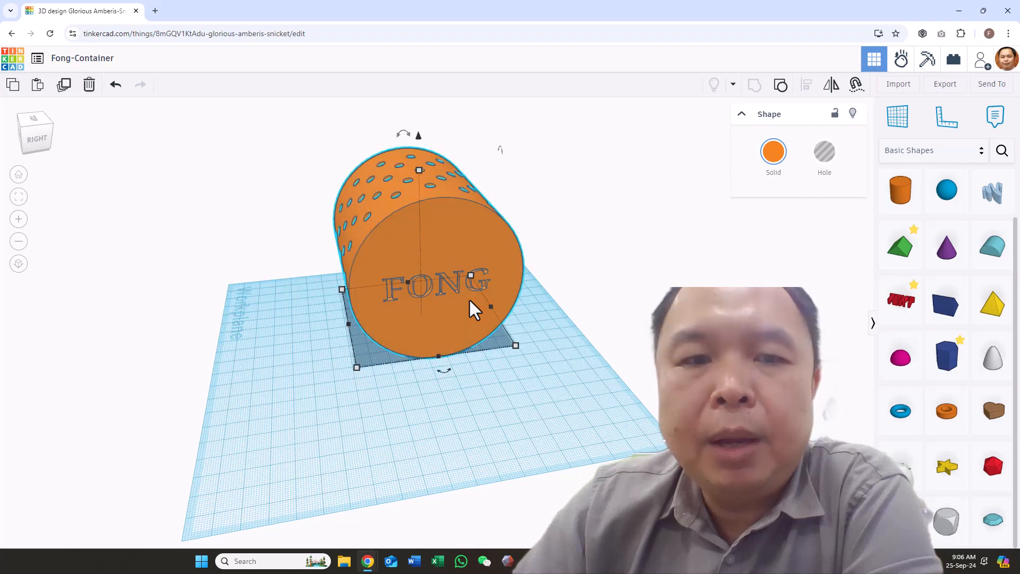
- Rotate the engraved container 90° so it stands upright with its open end facing up
right_drag(280, 325, 462, 264)
drag(392, 160, 521, 228)
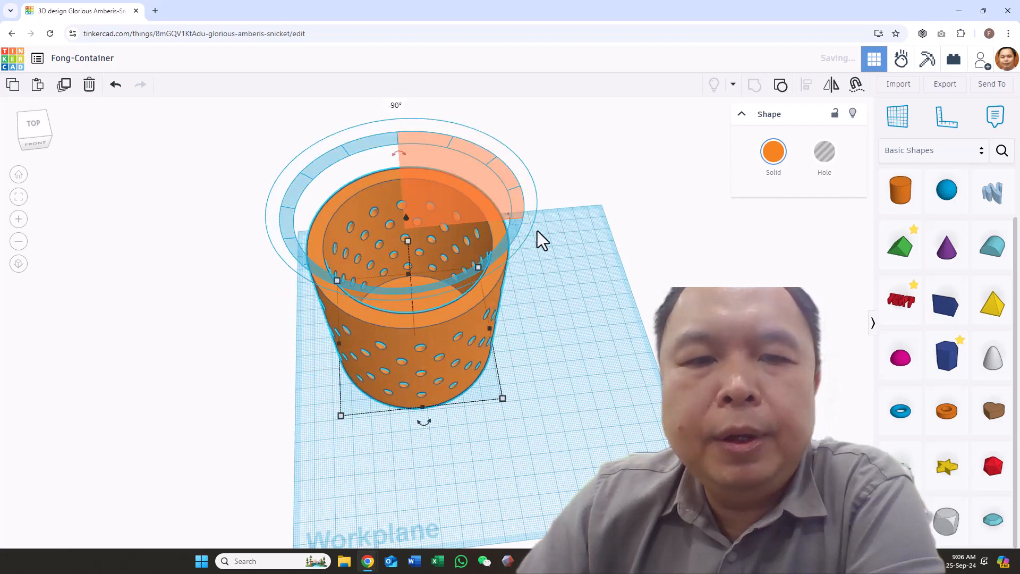
right_drag(494, 405, 278, 305)
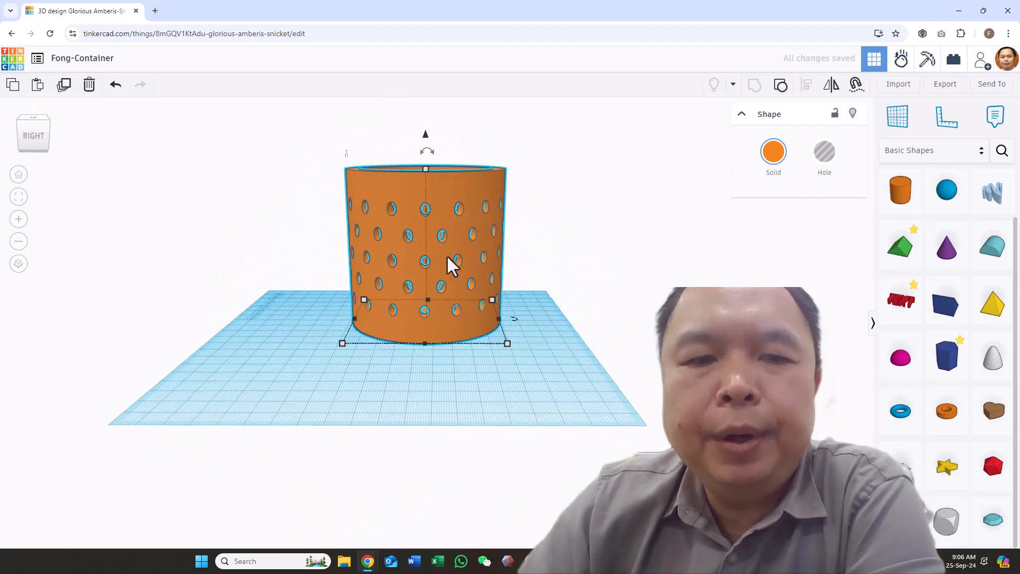
right_drag(547, 322, 485, 305)
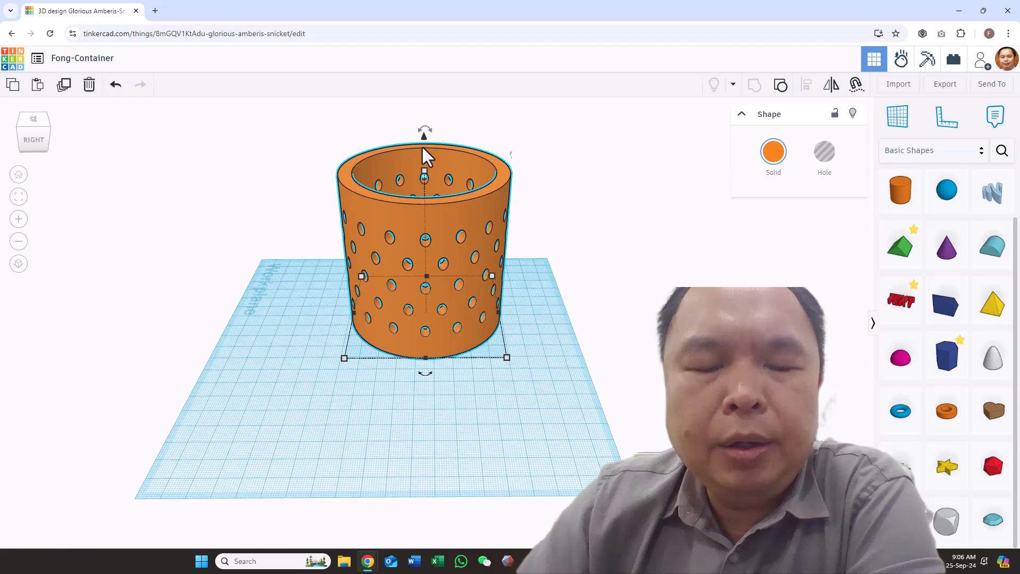
- Examine the finished container's engraved base, perforated wall and open interior from below, the side and above
right_drag(528, 369, 533, 228)
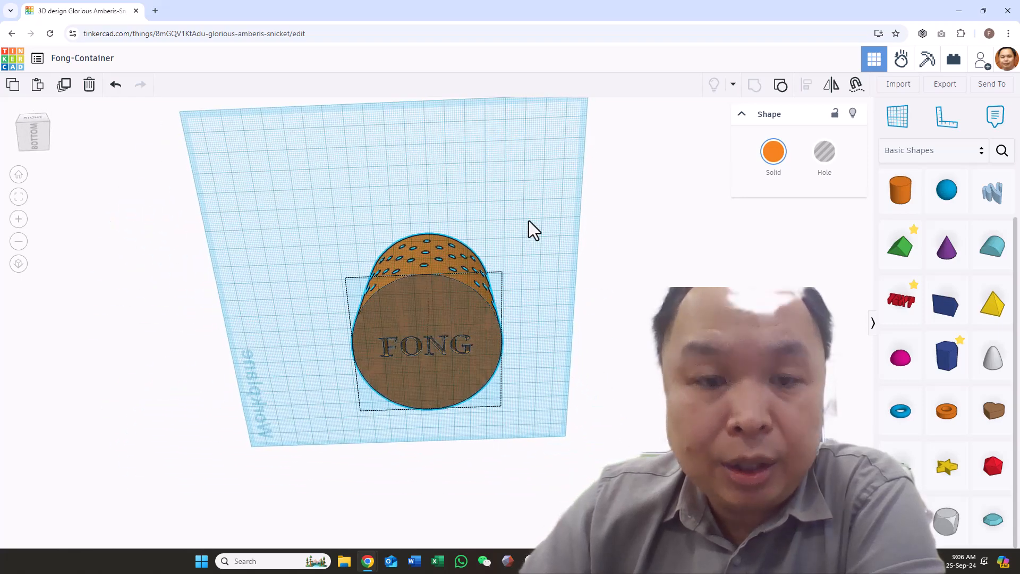
right_drag(502, 264, 428, 205)
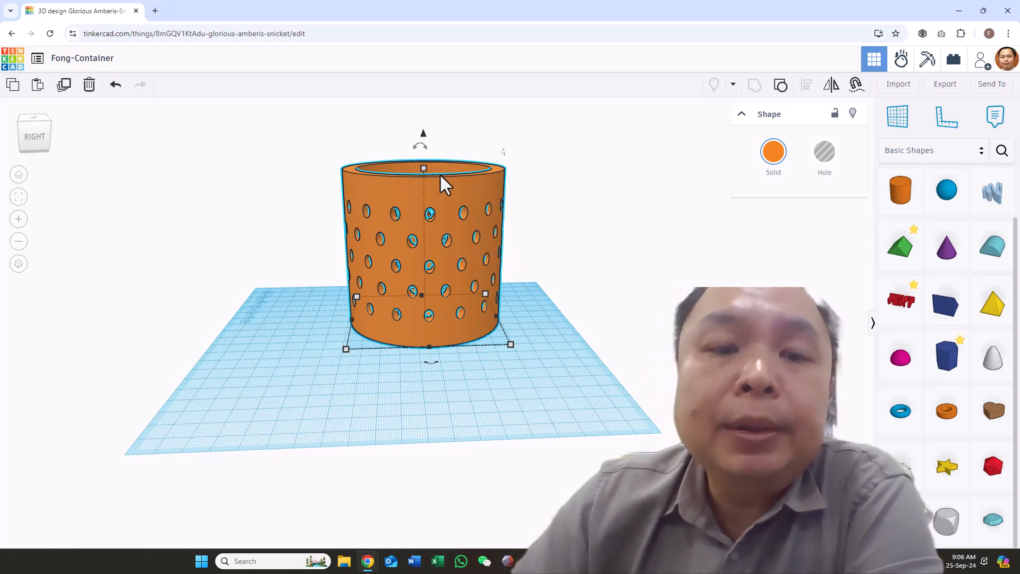
right_drag(571, 274, 548, 182)
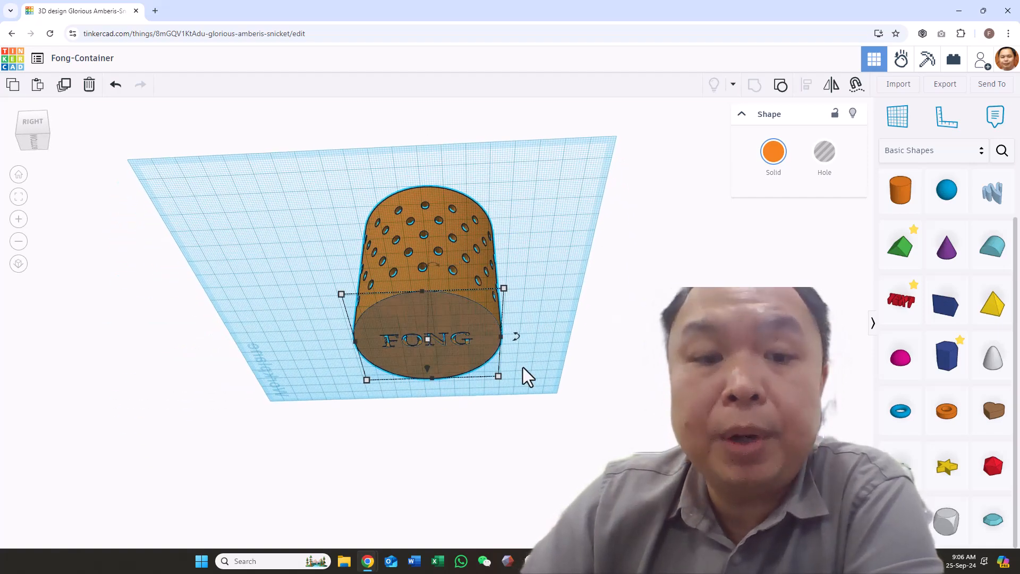
right_drag(588, 246, 471, 399)
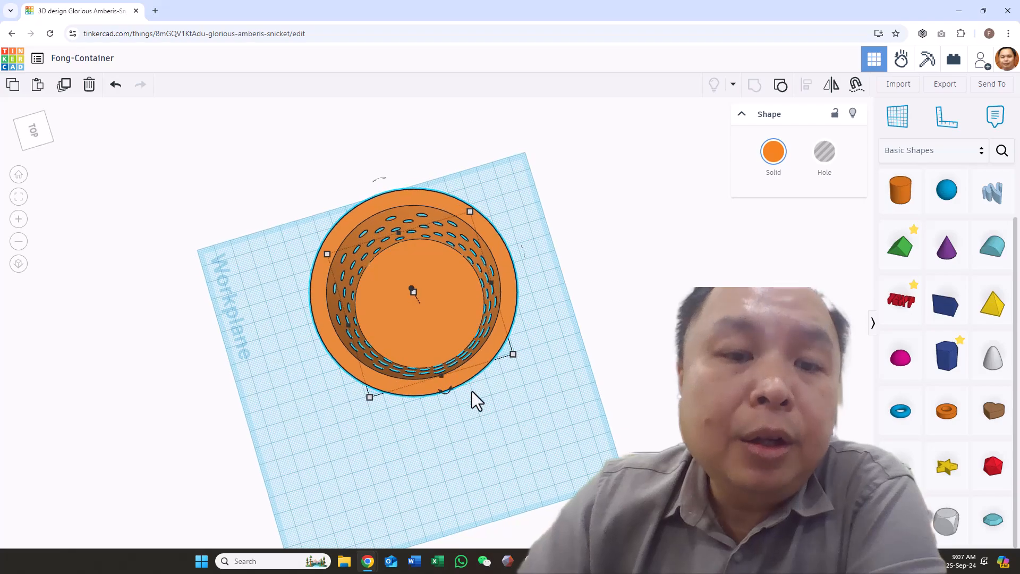
right_drag(399, 319, 405, 305)
right_drag(492, 462, 426, 199)
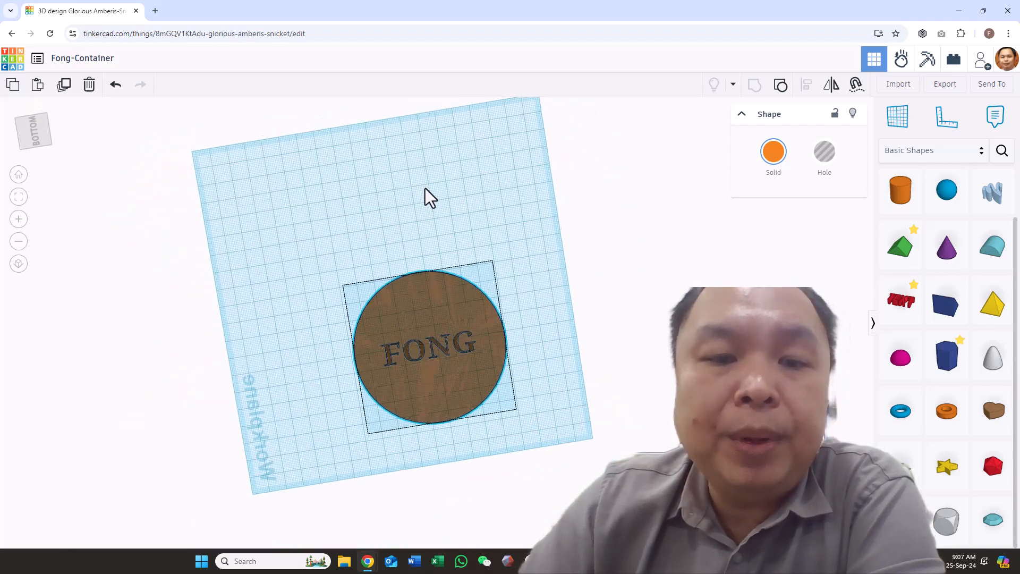
right_drag(511, 200, 467, 412)
- Move the perforated container to the far corner of the workplane
drag(447, 319, 236, 219)
right_drag(436, 470, 362, 416)
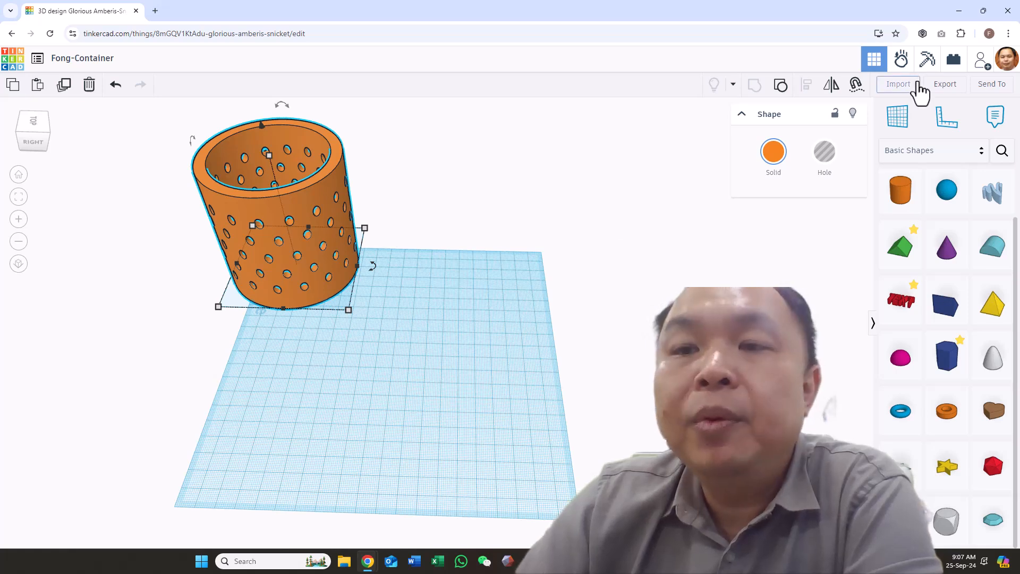
- Search the community shapes for "twist", place a Twisted polygon beside the container and enlarge it to 92 mm high
click(1001, 152)
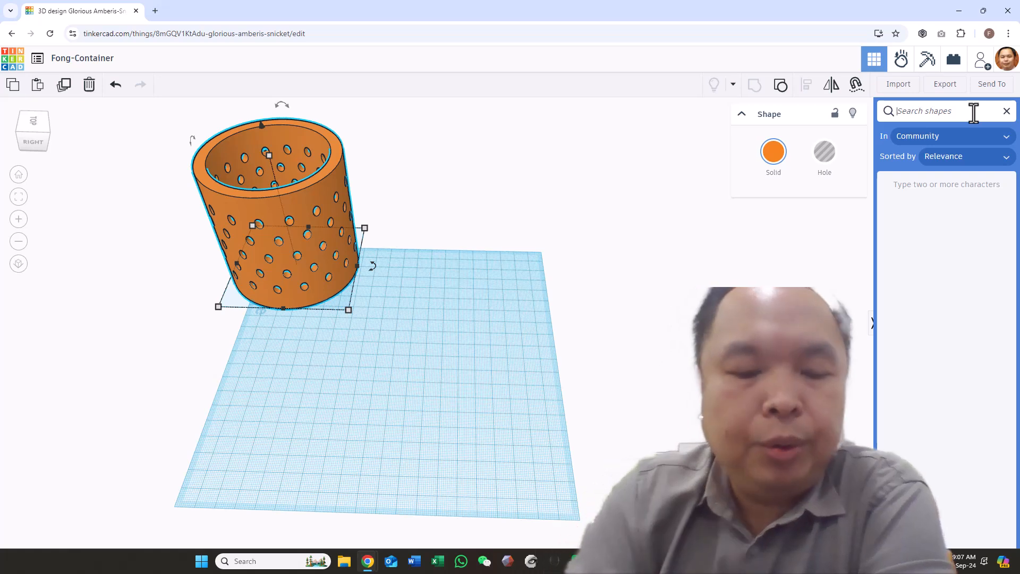
text(twist)
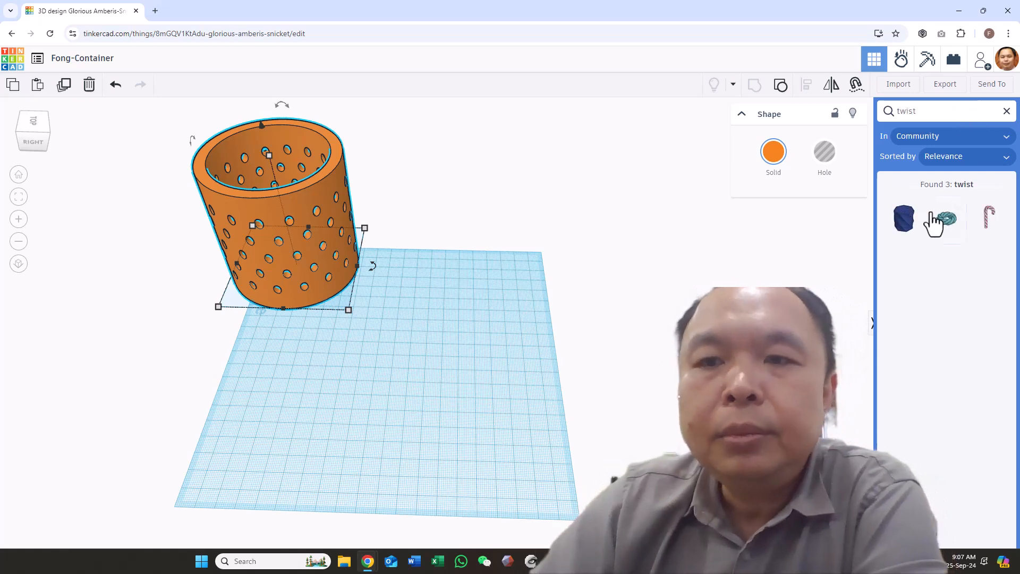
drag(902, 220, 473, 219)
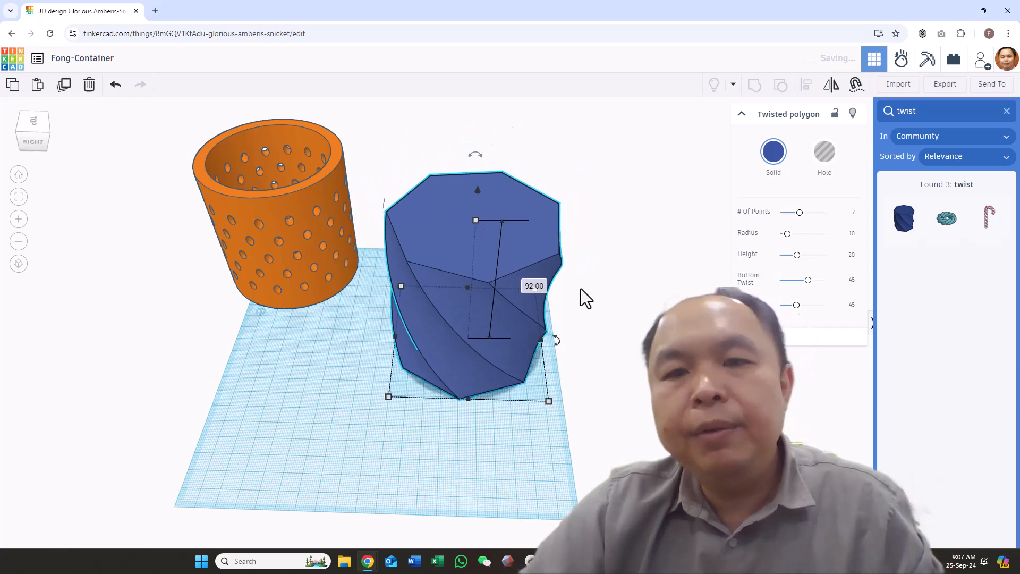
right_drag(581, 289, 583, 240)
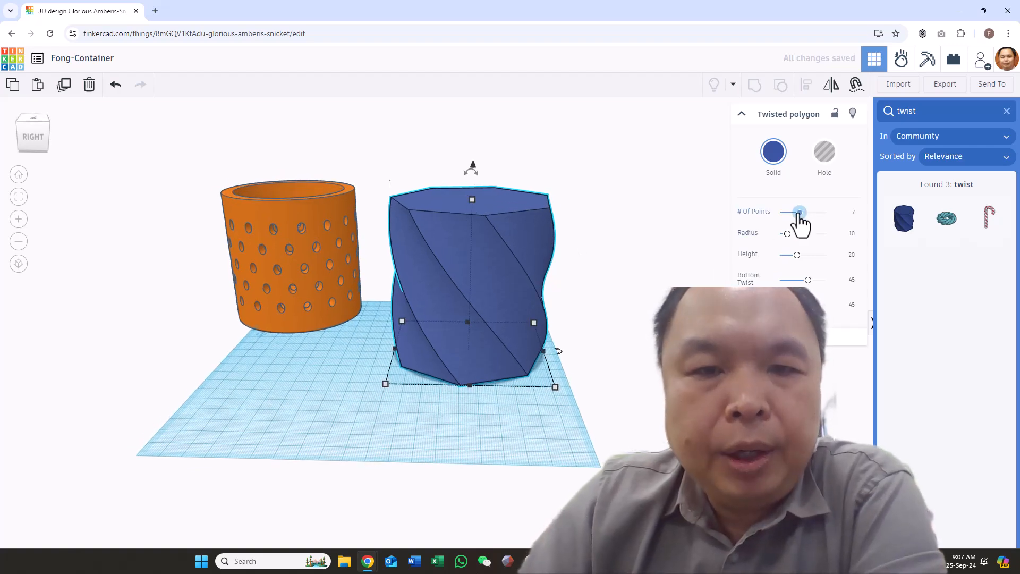
- Give the twisted polygon 9 points, a bottom twist of 90 and a top twist of -45
drag(799, 213, 811, 213)
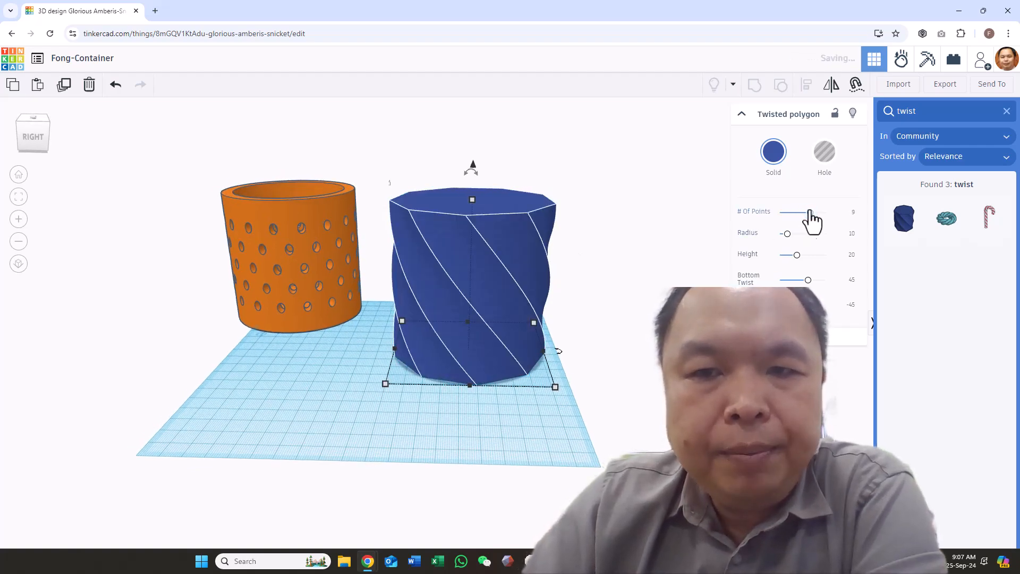
drag(809, 282, 800, 305)
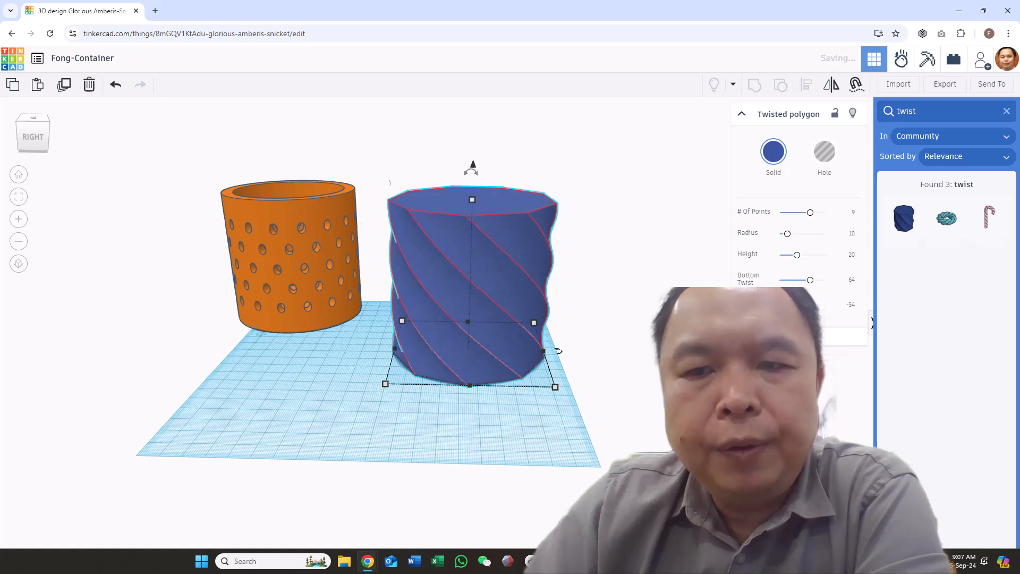
text(-)
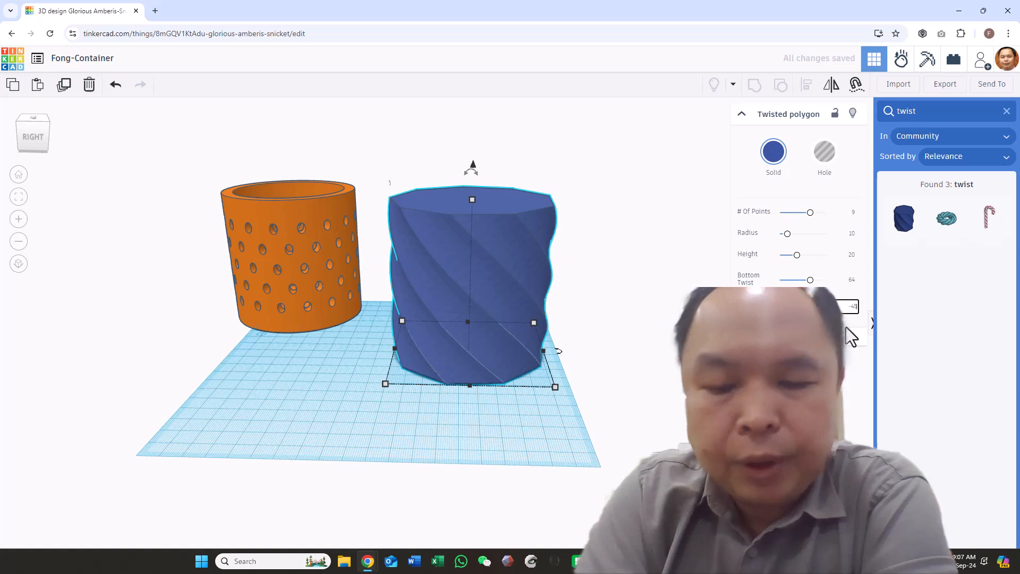
text(45)
key(Return)
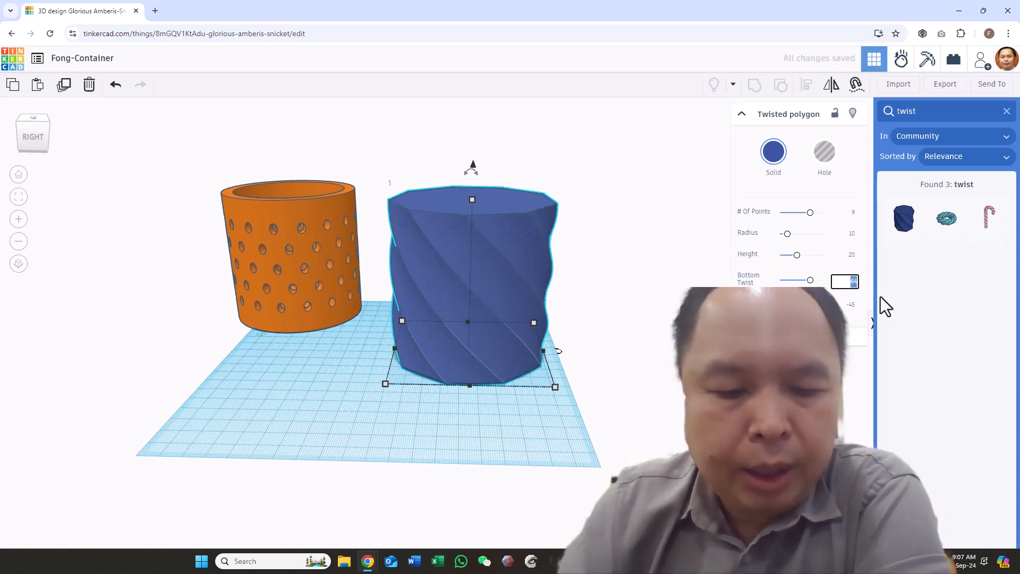
text(90)
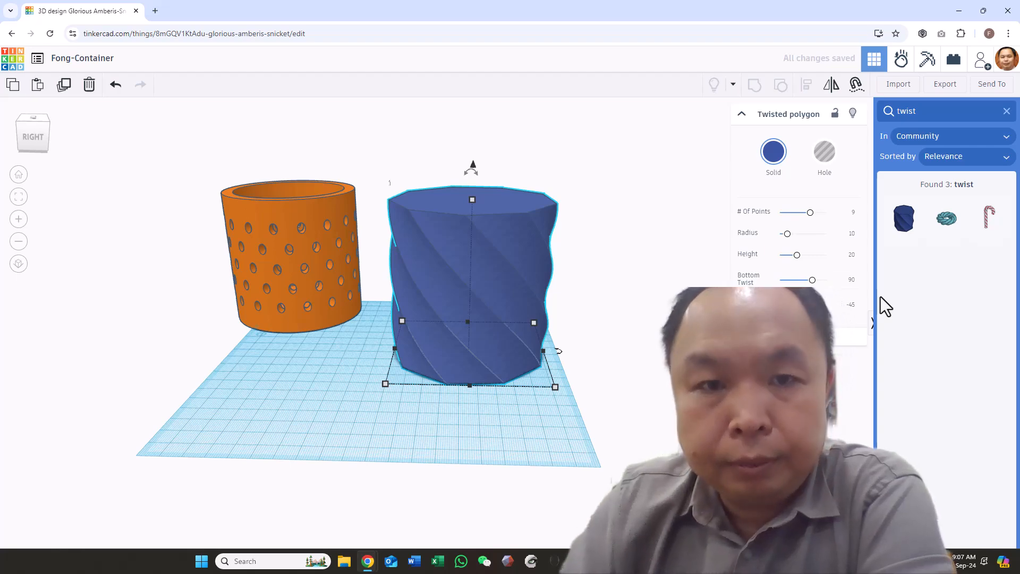
click(601, 215)
right_drag(585, 307, 611, 300)
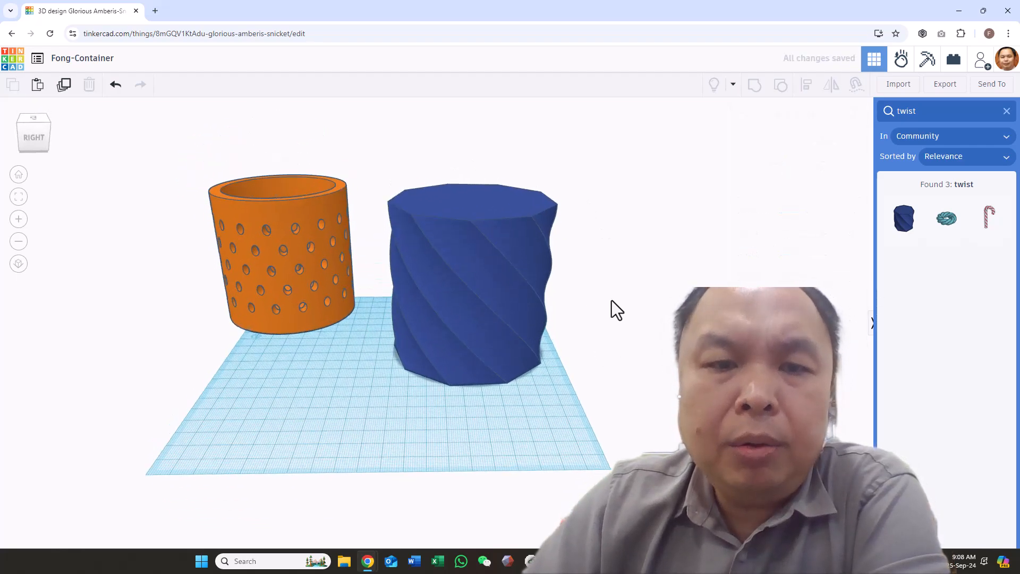
- Duplicate the twisted polygon in front of the perforated container and move the other polygon slightly forward
click(484, 287)
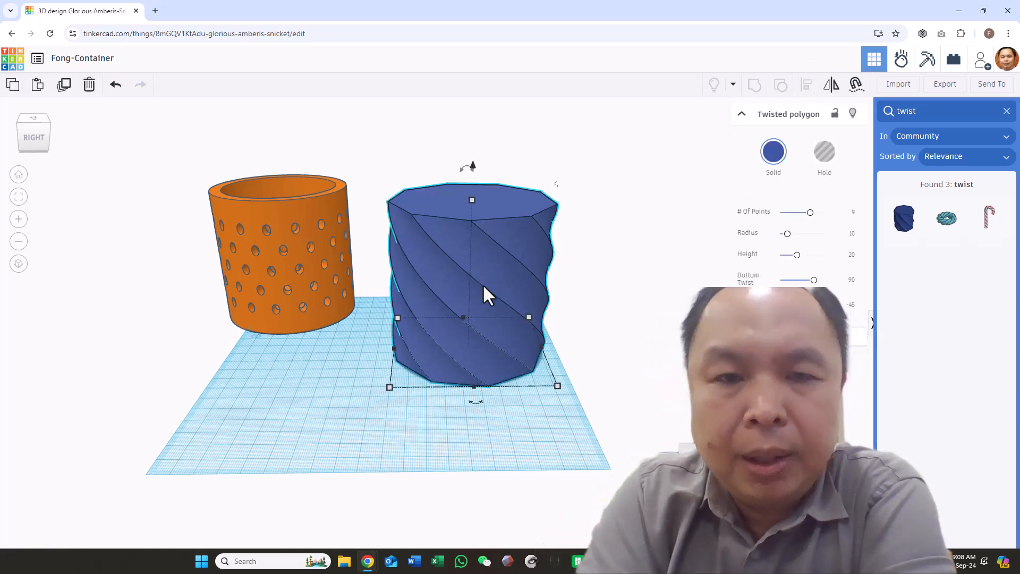
drag(484, 287, 257, 253)
drag(449, 276, 452, 301)
- Reverse the spiral of the polygon in front of the container by setting its bottom twist to -144
click(330, 289)
drag(819, 281, 785, 280)
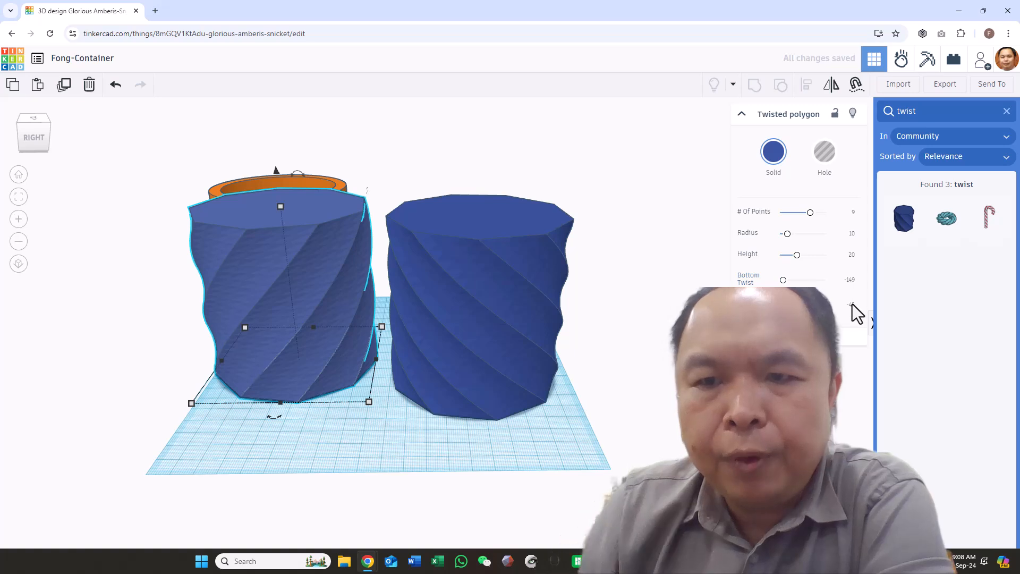
key(Right)
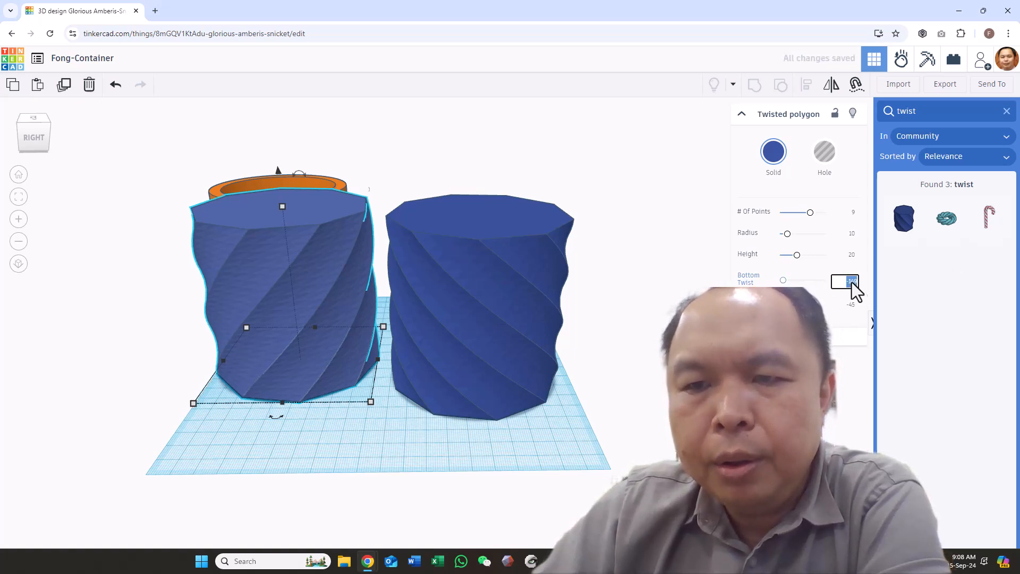
text(-144)
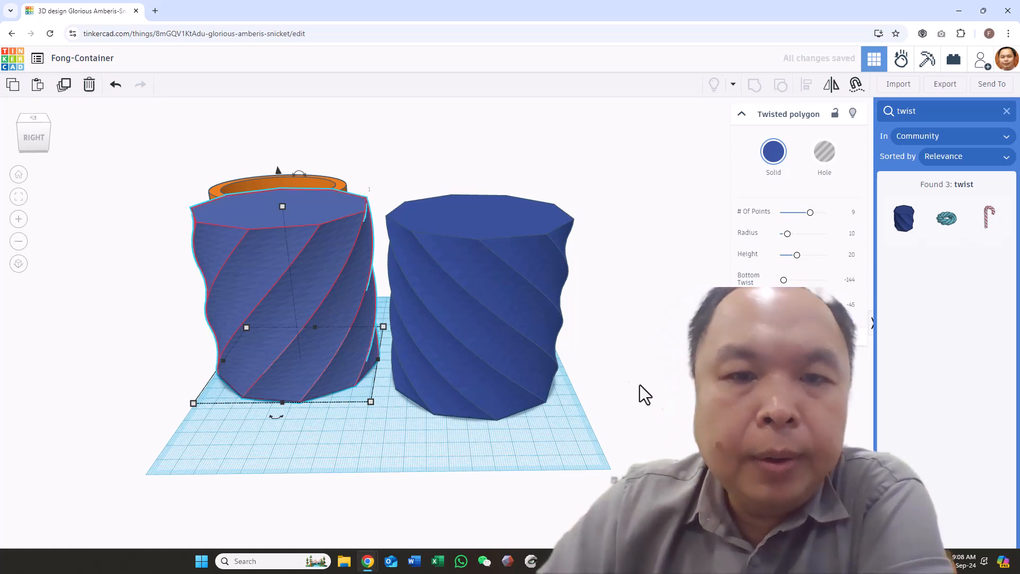
click(137, 238)
- Move the reversed polygon onto the other one and align their centres in both horizontal directions
drag(242, 254, 462, 257)
drag(380, 178, 511, 320)
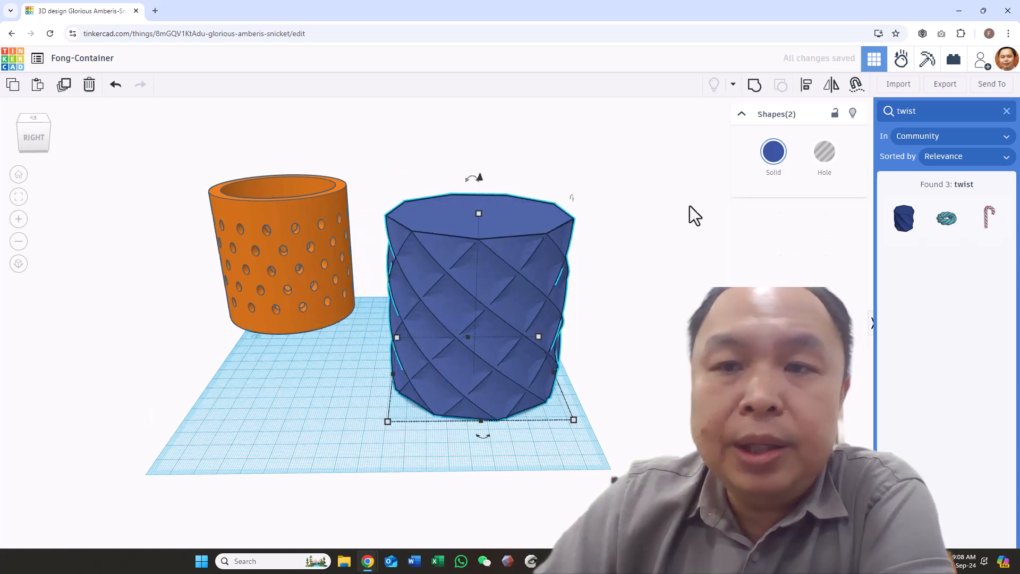
click(806, 84)
click(482, 431)
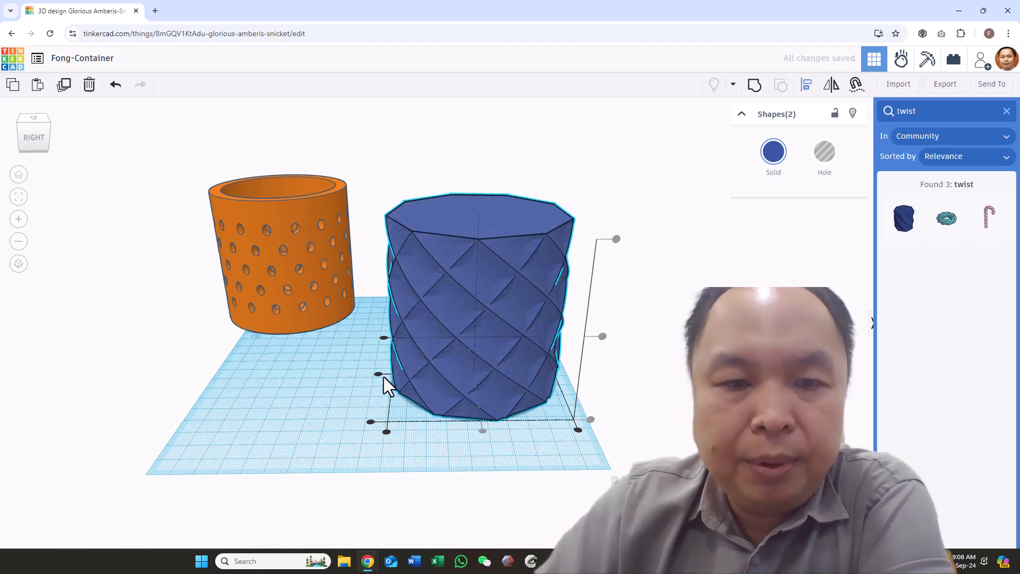
click(378, 375)
click(668, 376)
- Move both aligned polygons 90.5 mm back so they stand beside the perforated container
right_drag(667, 376, 676, 452)
drag(417, 199, 471, 351)
drag(478, 394, 472, 224)
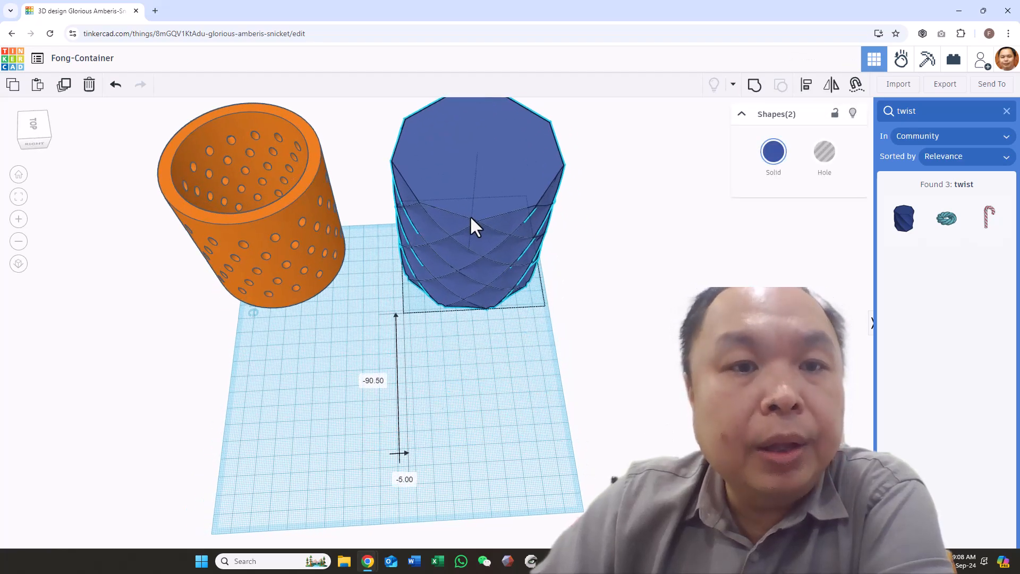
click(661, 281)
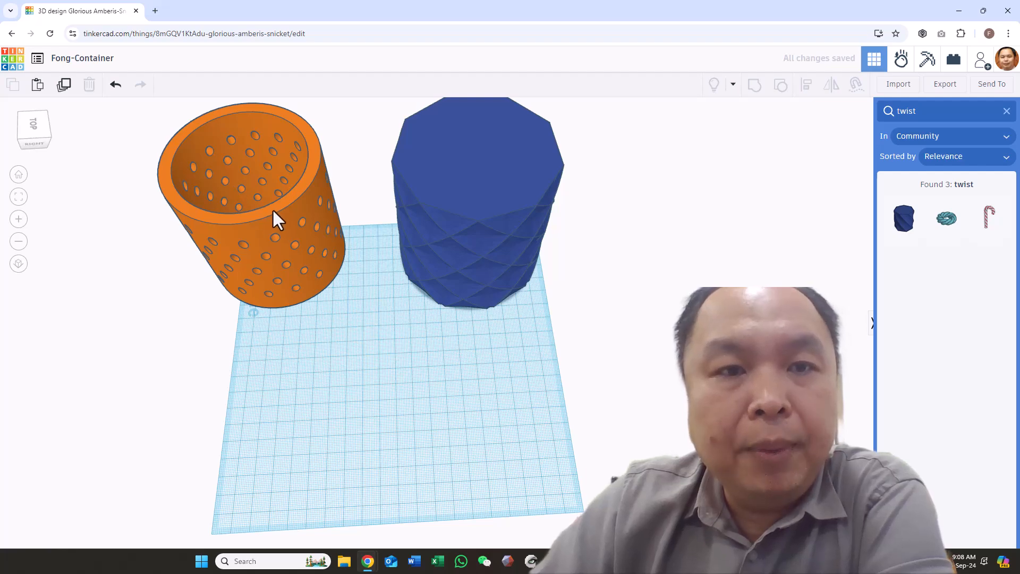
right_drag(578, 333, 545, 323)
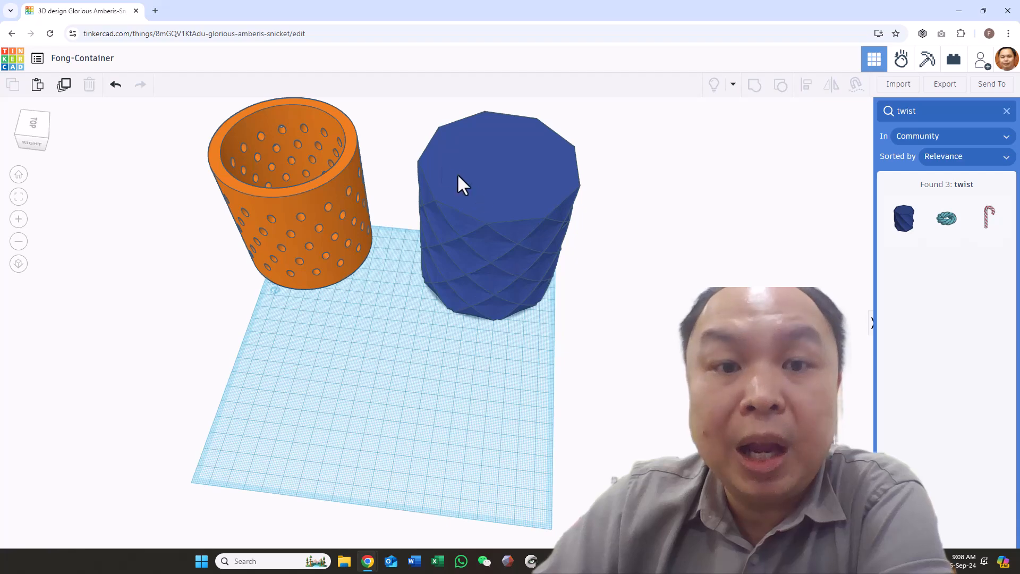
- Move the overlapping polygons 94 mm forward on the workplane and group them into one faceted shape
click(473, 209)
drag(489, 223, 460, 382)
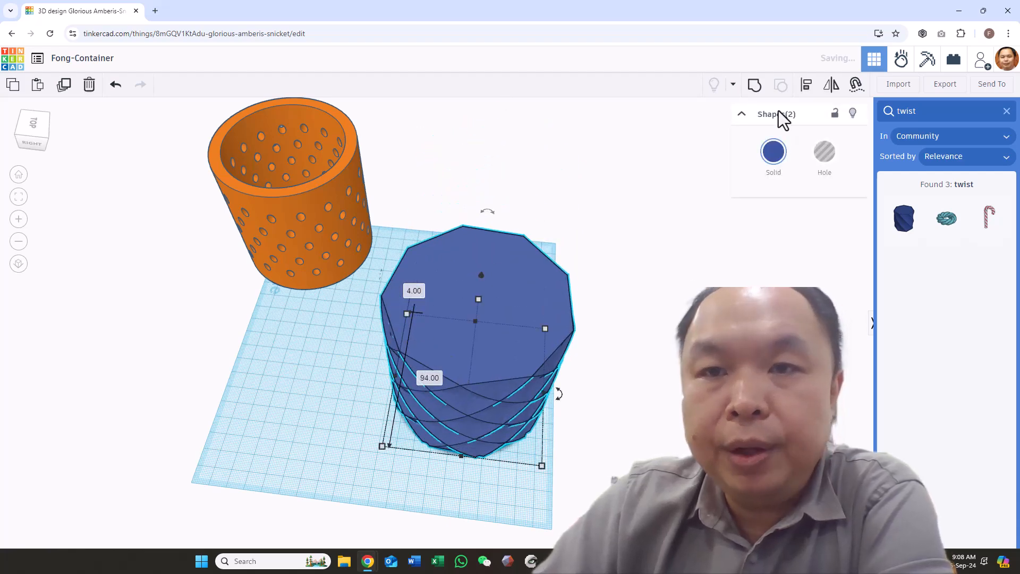
click(754, 86)
right_drag(559, 396, 590, 399)
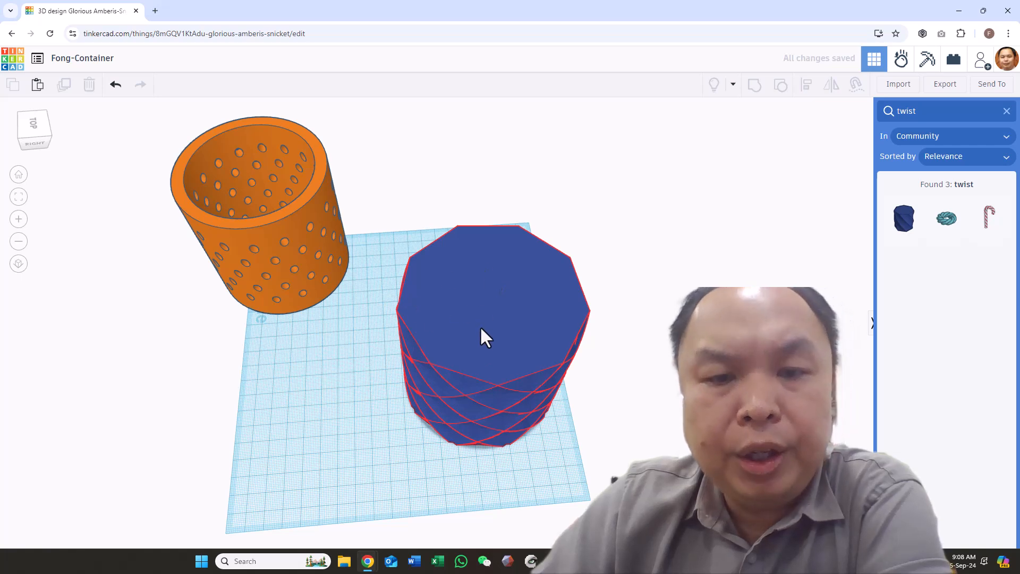
click(476, 308)
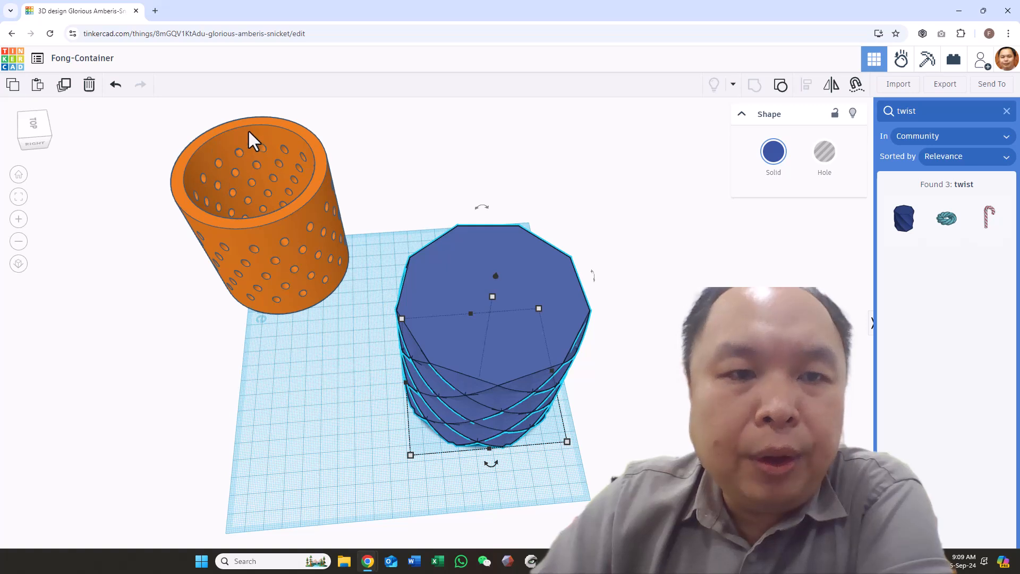
- Place a cylindrical hole over the faceted shape and size it to 86 × 86 mm in plan
click(1007, 111)
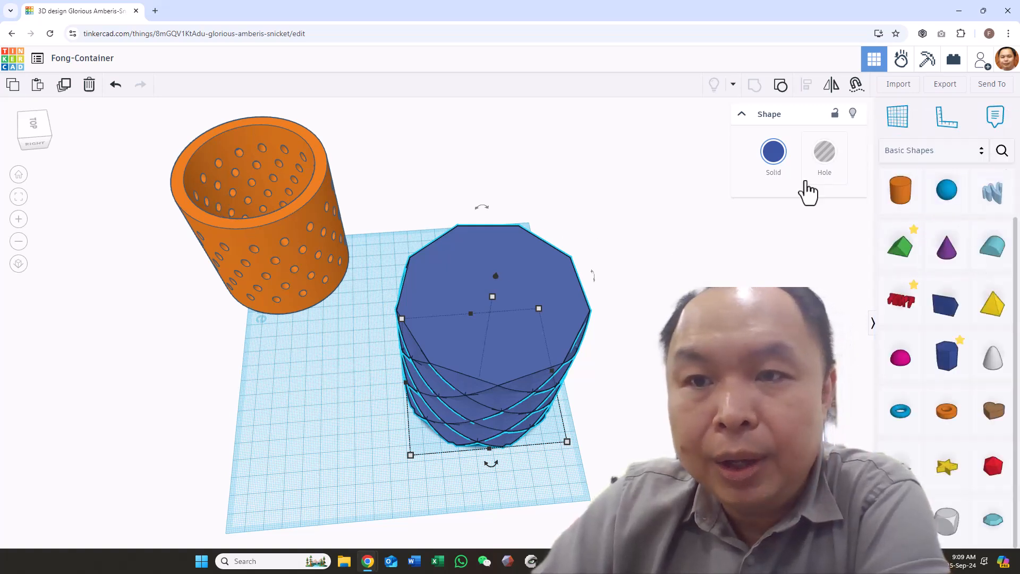
scroll(914, 229, up, 1)
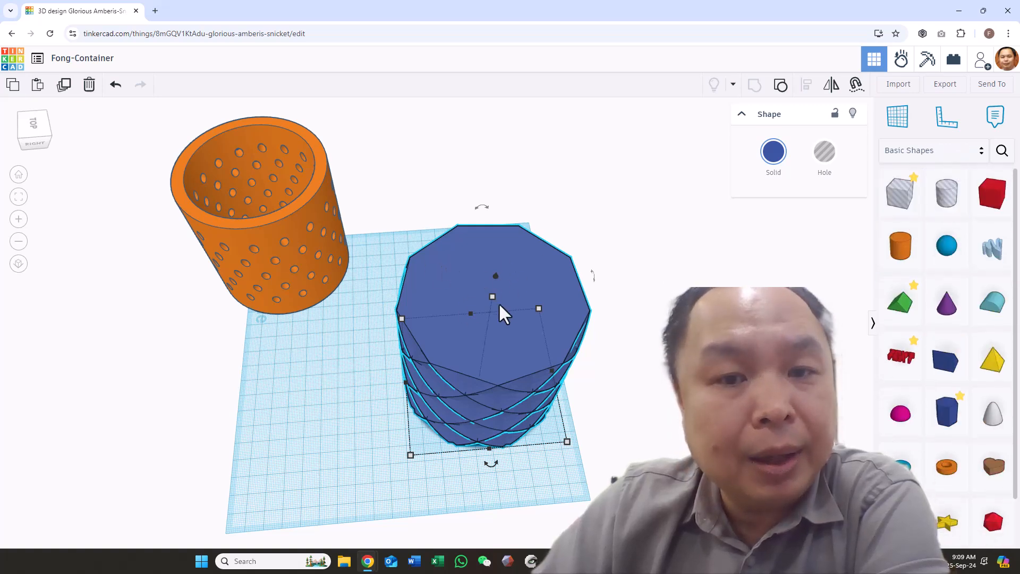
click(824, 243)
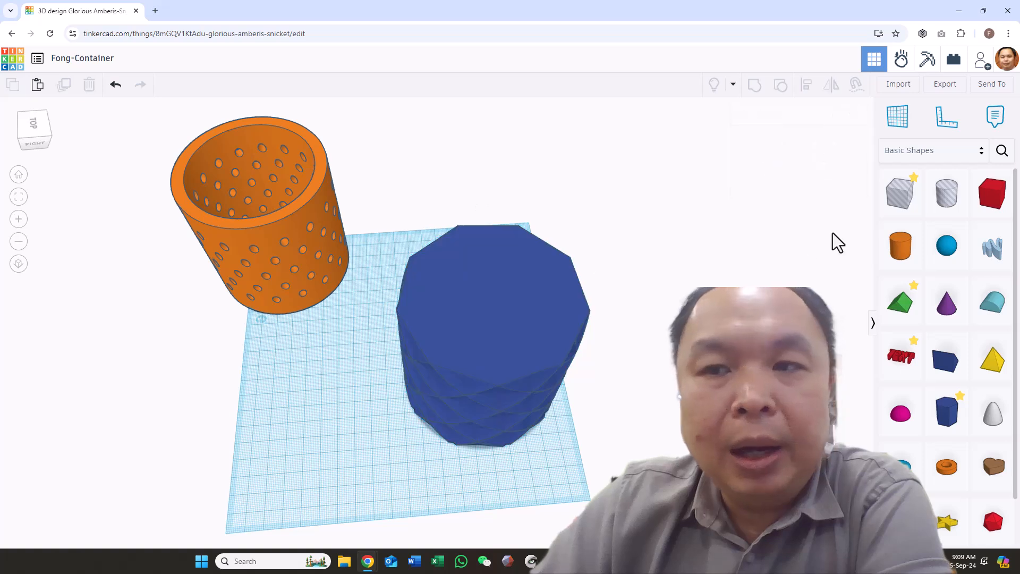
drag(599, 330, 449, 355)
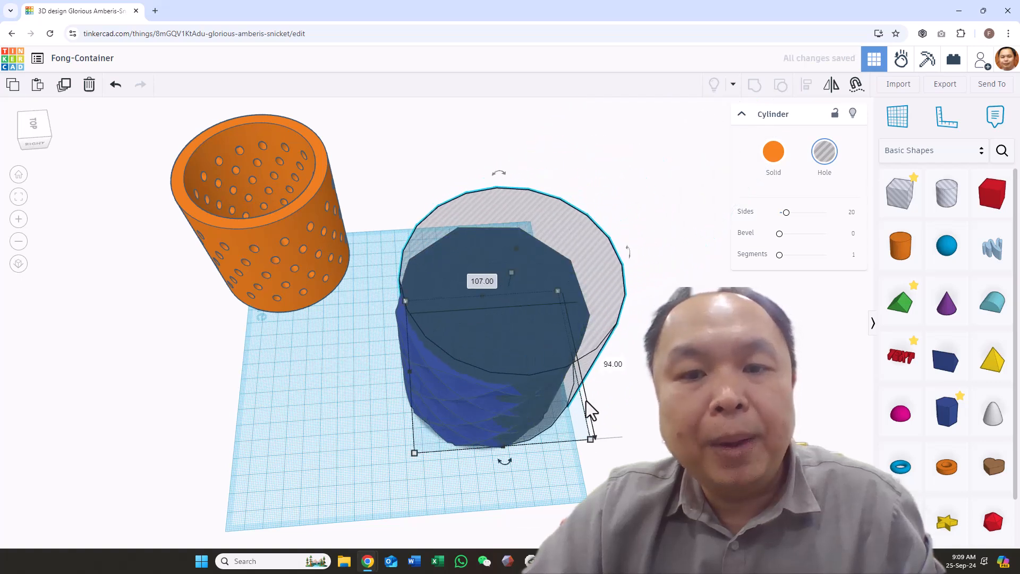
drag(592, 440, 552, 413)
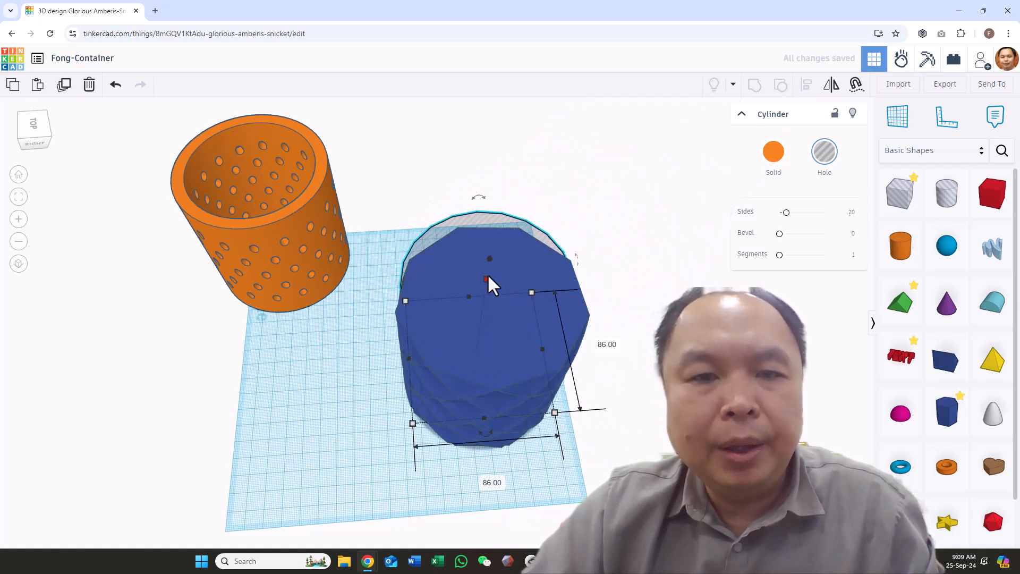
- Fit the hole cylinder inside the rim of the faceted shape, through its top, with its underside 8 mm above the workplane
drag(490, 259, 524, 276)
drag(566, 432, 548, 417)
drag(488, 285, 530, 278)
right_drag(646, 353, 642, 298)
right_drag(620, 202, 632, 247)
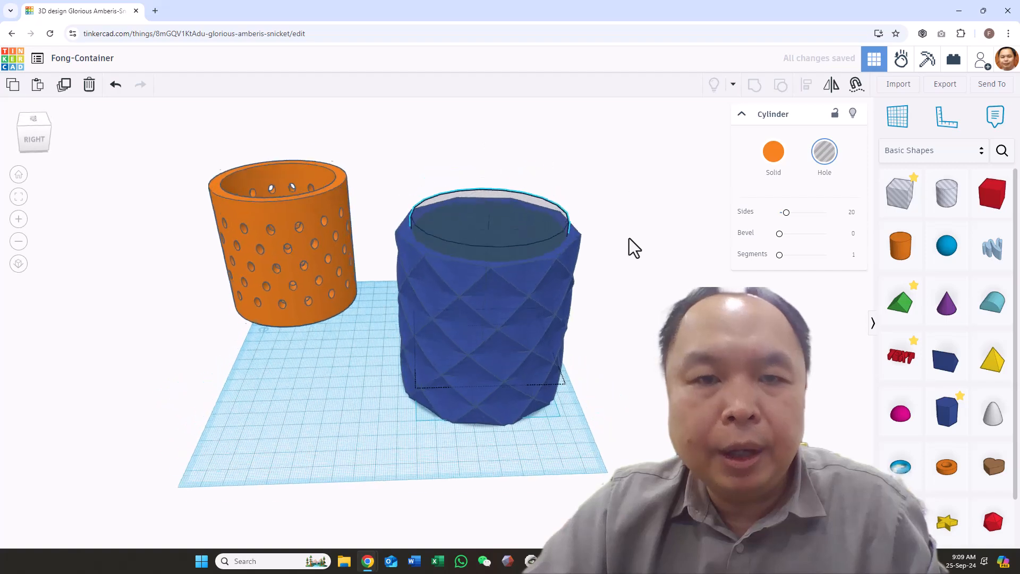
drag(488, 211, 495, 179)
drag(494, 143, 493, 169)
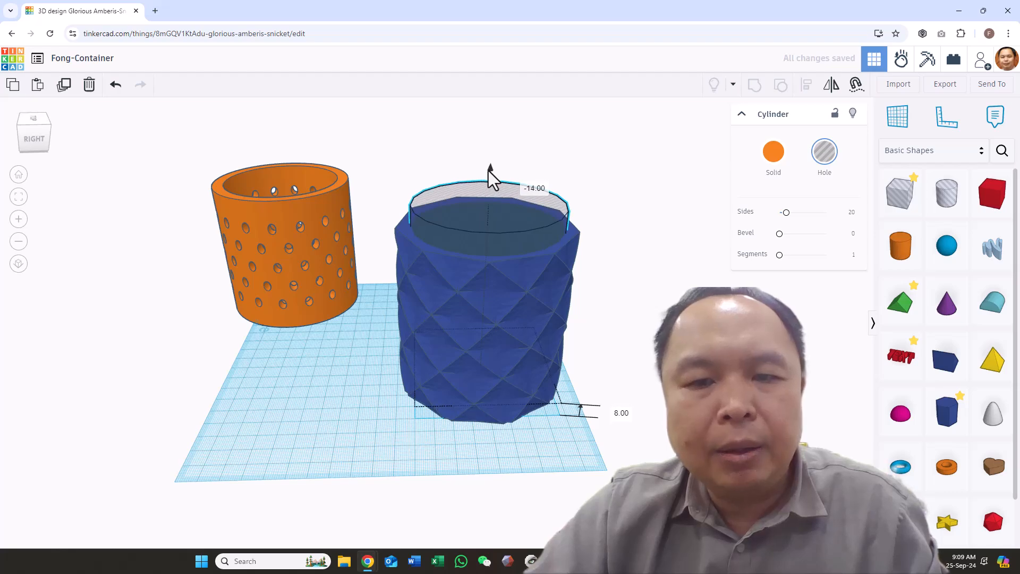
- Try grouping the hole cylinder with the faceted shape to hollow it out, and undo the grouping
right_drag(638, 277, 685, 182)
right_drag(631, 222, 626, 328)
right_drag(641, 416, 414, 200)
shift+click(548, 319)
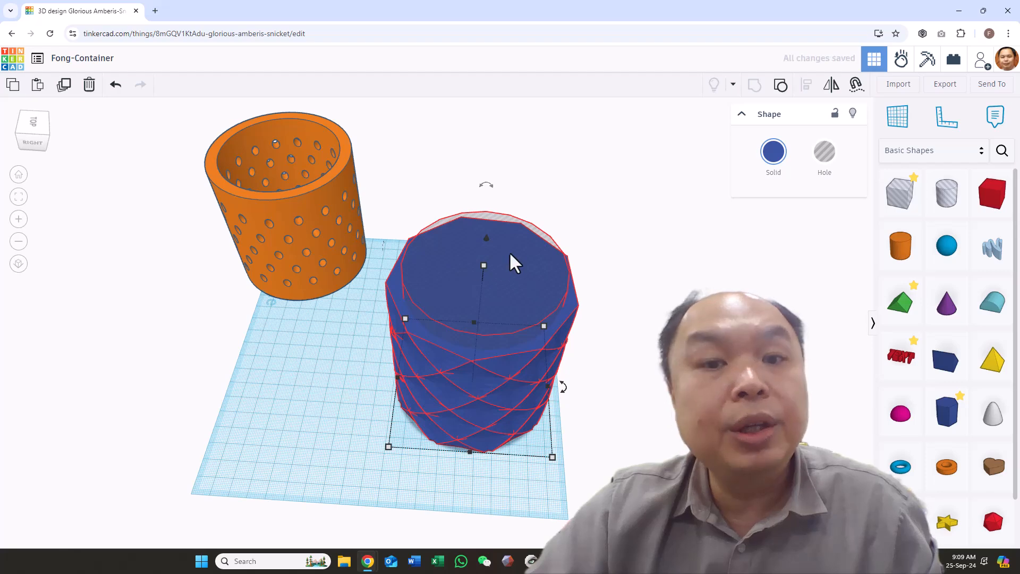
mouse_move(656, 312)
right_down()
mouse_move(645, 380)
mouse_move(645, 324)
right_up()
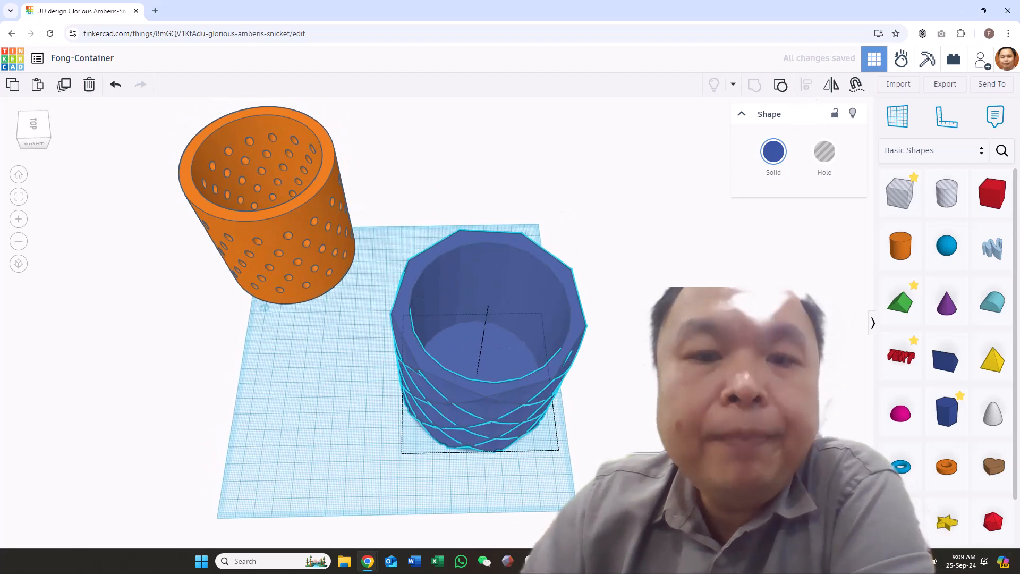
click(464, 265)
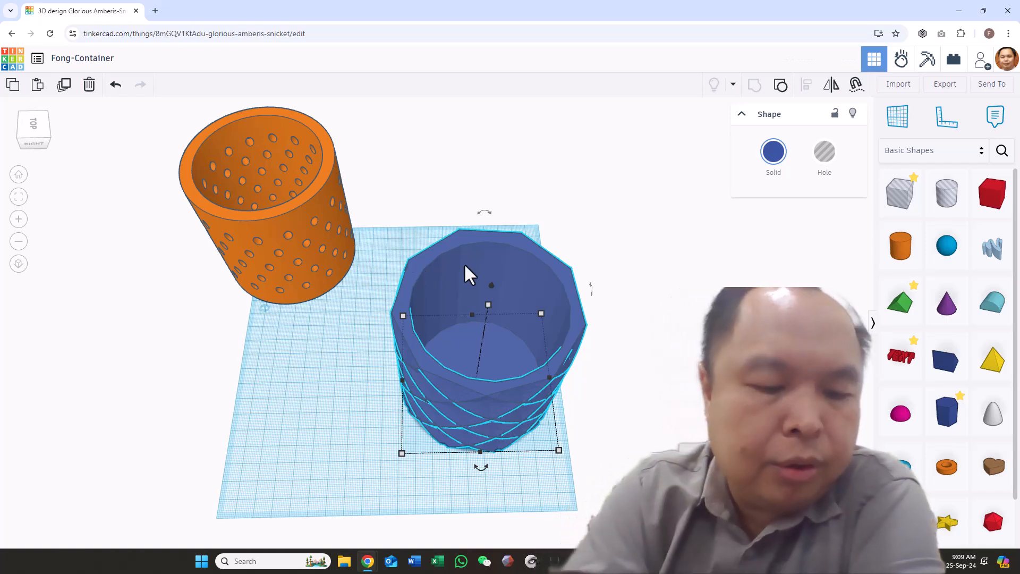
key(ctrl+z)
- Set the hole cylinder's sides to 64 and group it with the faceted shape to form a hollow container
click(481, 295)
drag(787, 215, 849, 225)
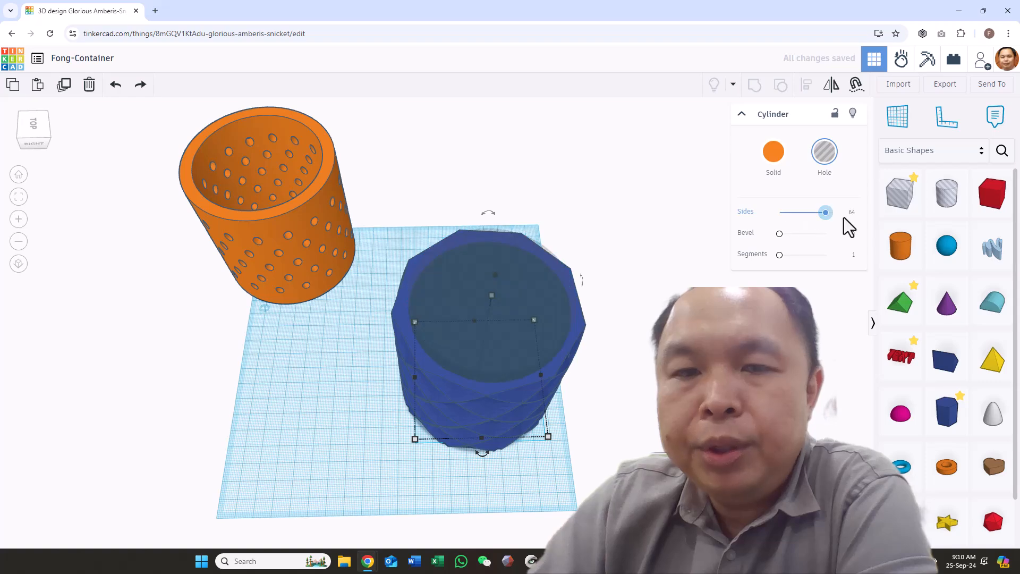
click(633, 254)
click(492, 283)
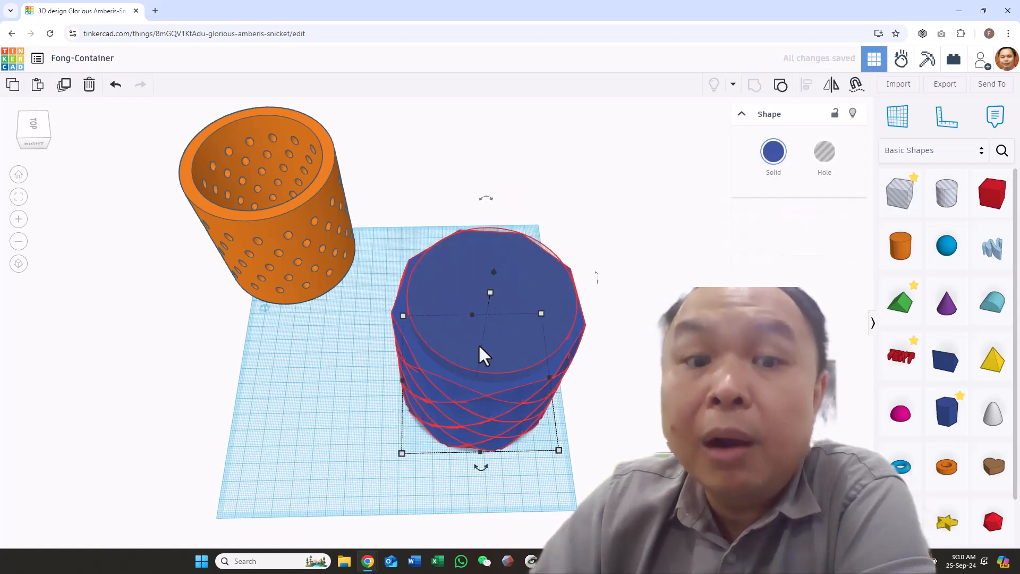
right_drag(676, 297, 700, 231)
right_drag(437, 364, 513, 414)
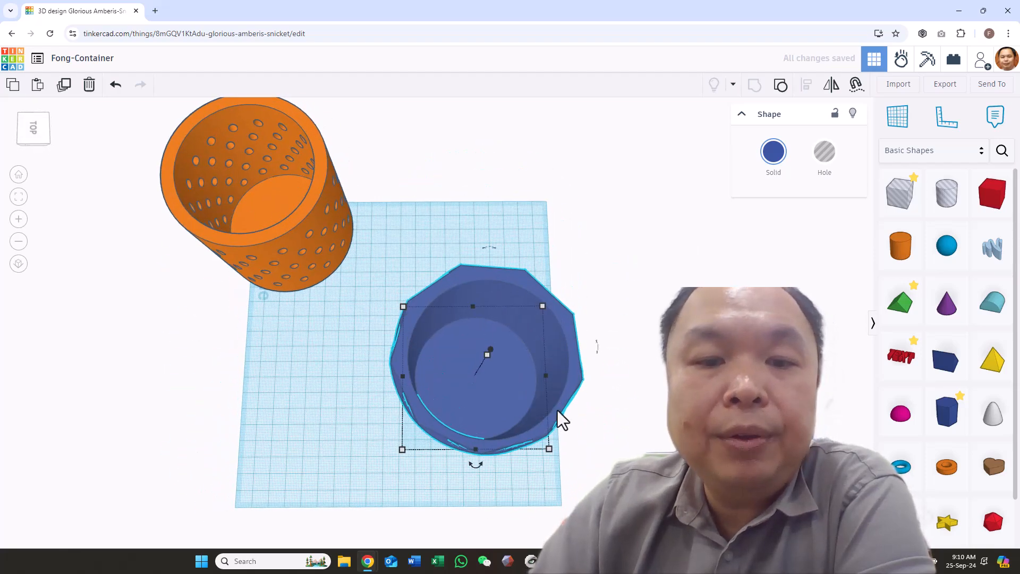
- Move the faceted container 98 mm back and 4 mm sideways so it stands beside the perforated container
drag(510, 377, 500, 231)
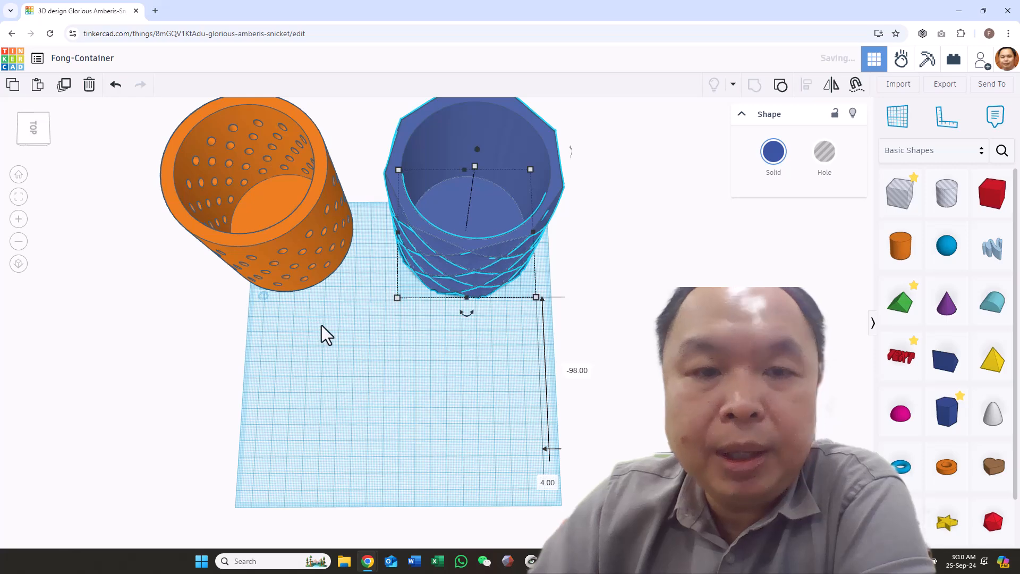
click(324, 325)
right_drag(611, 363, 624, 285)
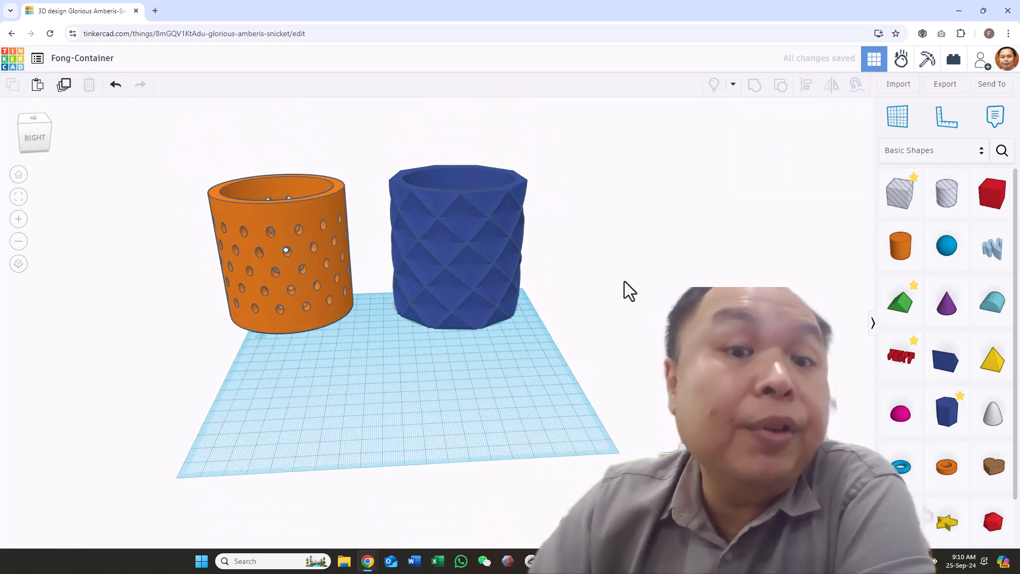
- Move the perforated container about 82 mm back and 18 mm sideways, and place the faceted container behind the workplane beside it
drag(440, 223, 541, 204)
drag(311, 223, 292, 200)
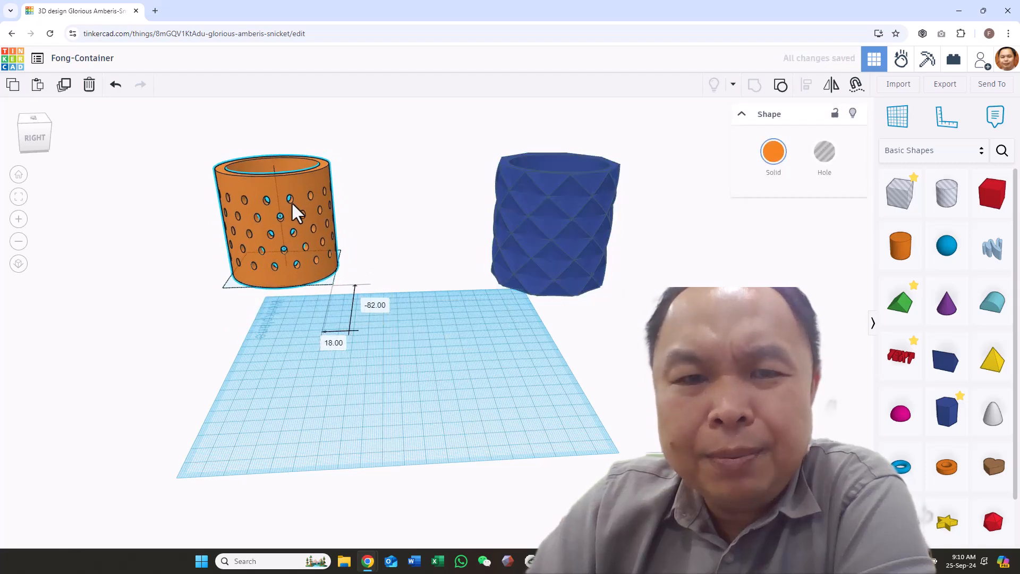
drag(601, 267, 417, 240)
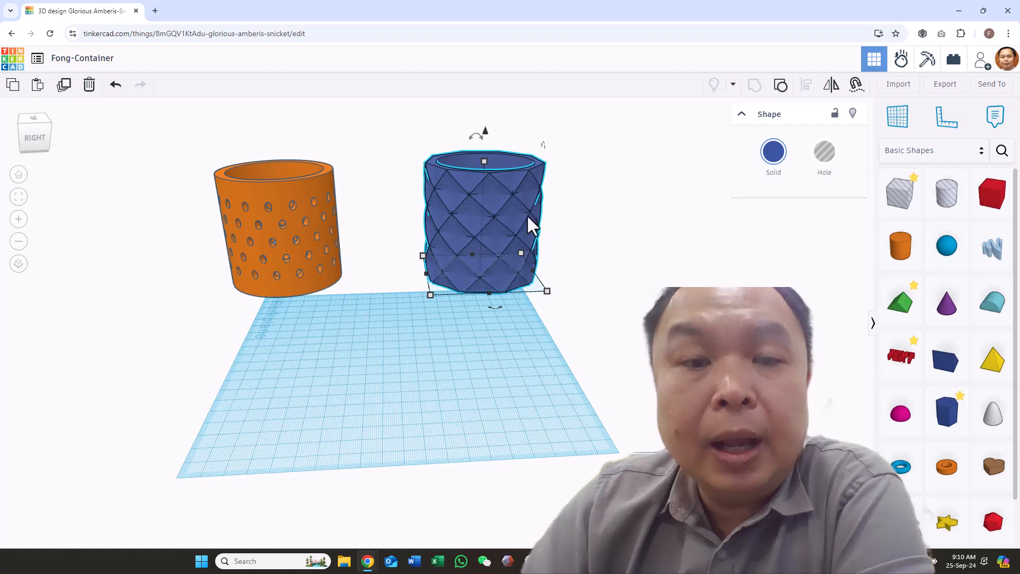
click(586, 218)
mouse_move(586, 218)
right_down()
mouse_move(590, 240)
mouse_move(594, 225)
right_up()
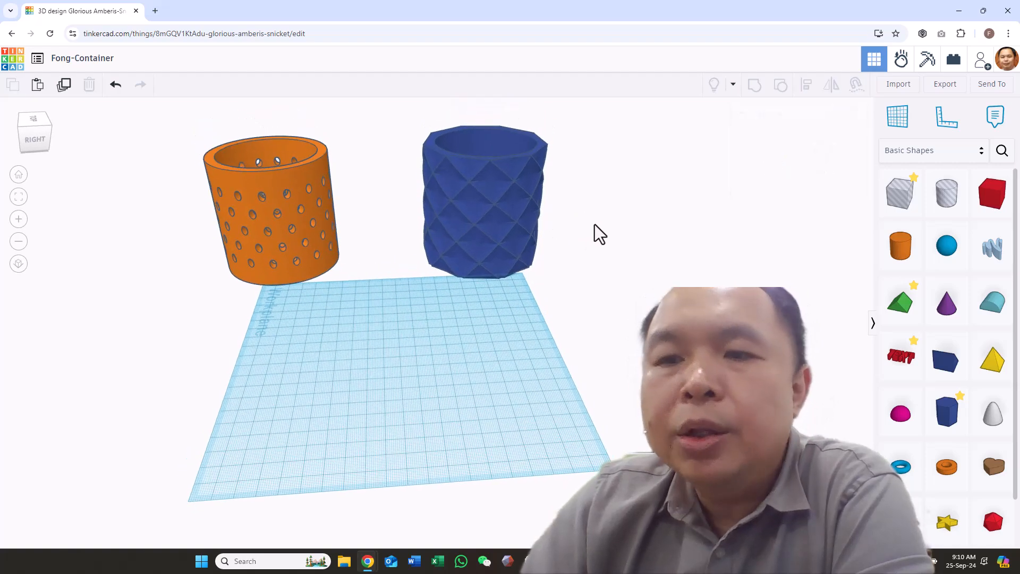
- Search the community shapes for "hex" and place the New Icosahedron on the workplane in front of the two containers
click(1002, 151)
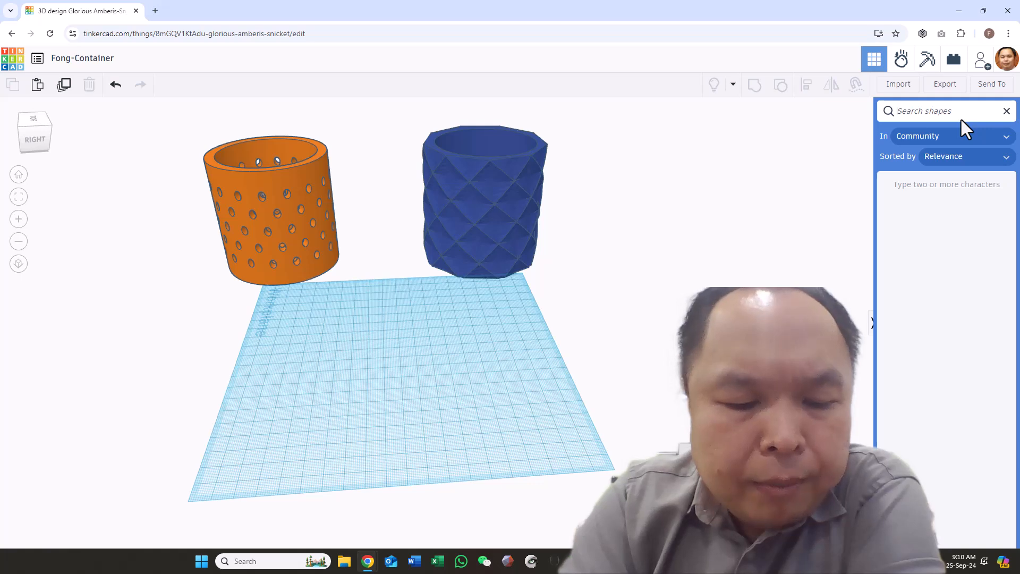
text(hex)
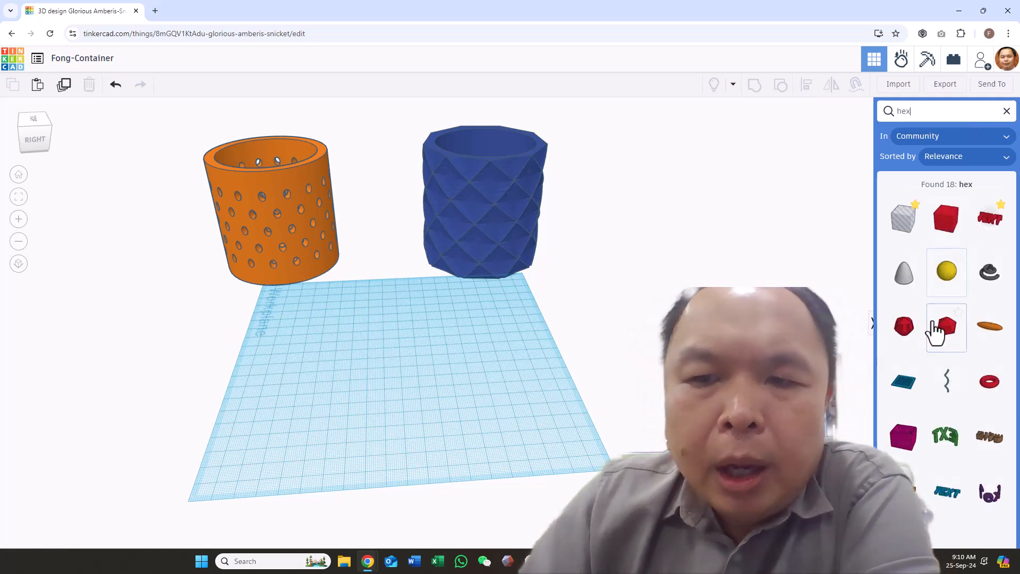
drag(947, 325, 409, 396)
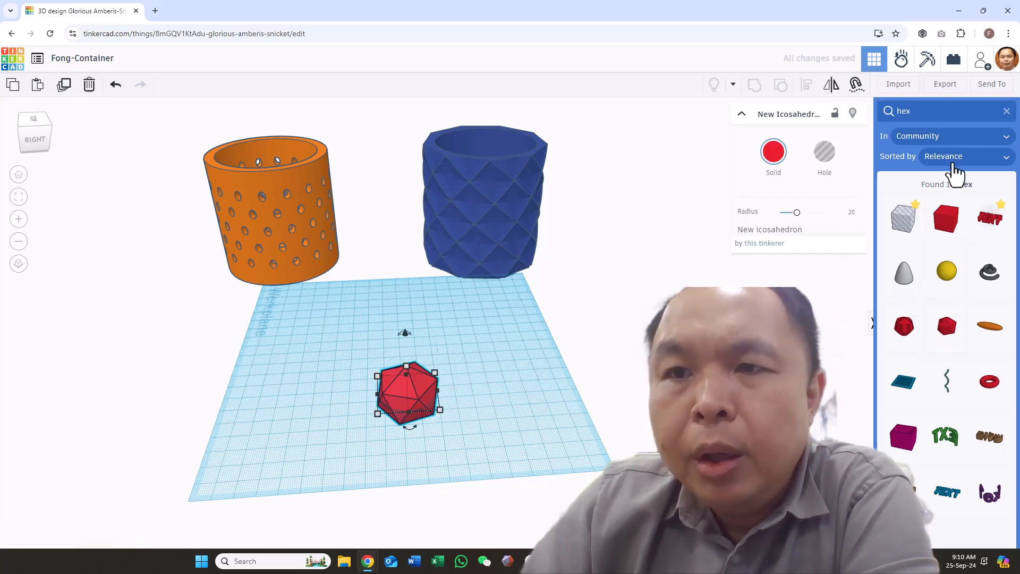
click(1006, 112)
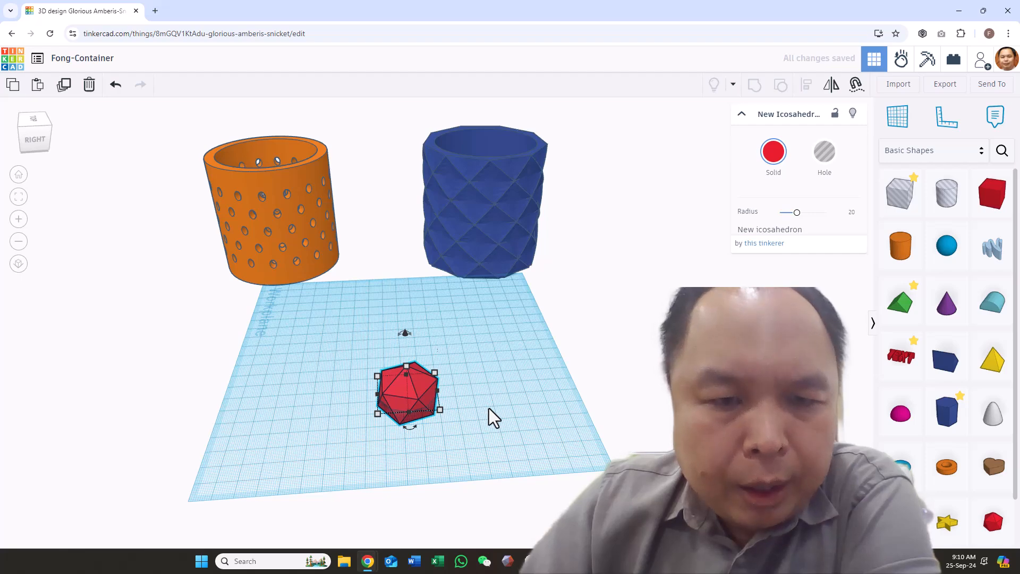
- Scale the icosahedron down proportionally and lift it above the workplane
right_drag(488, 409, 486, 437)
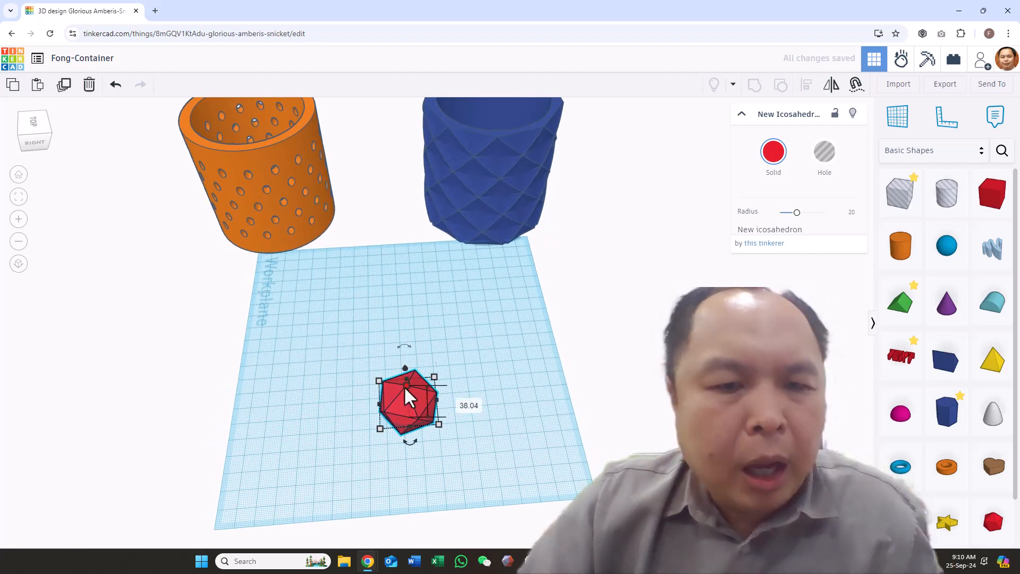
shift+drag(404, 381, 405, 393)
right_drag(477, 403, 428, 432)
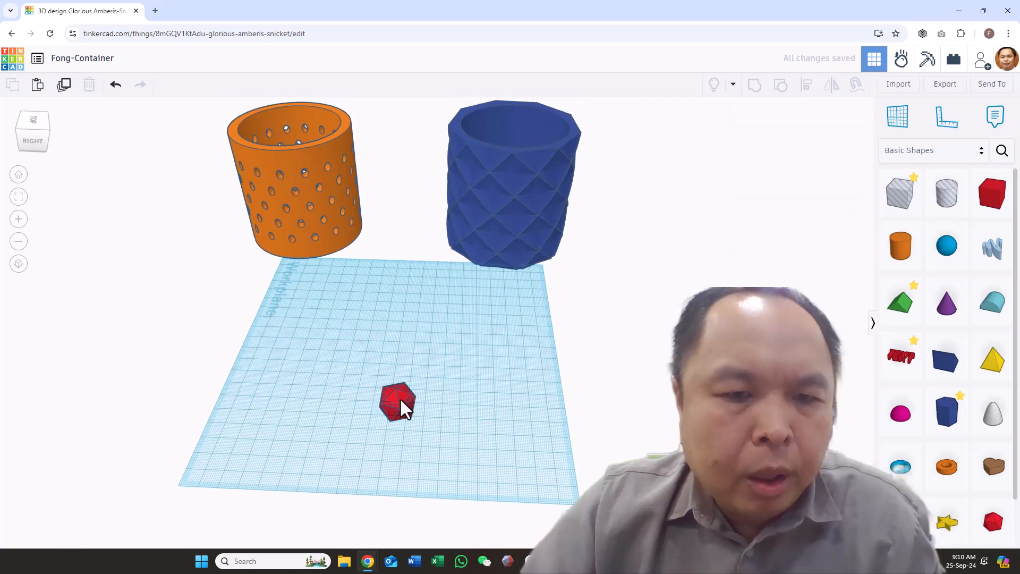
right_drag(506, 359, 506, 388)
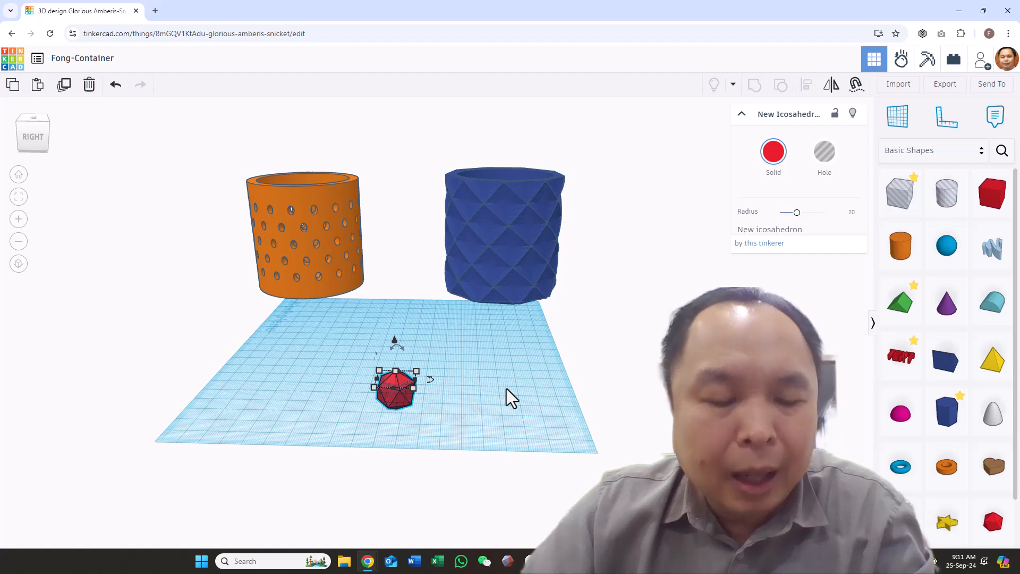
right_drag(506, 386, 476, 363)
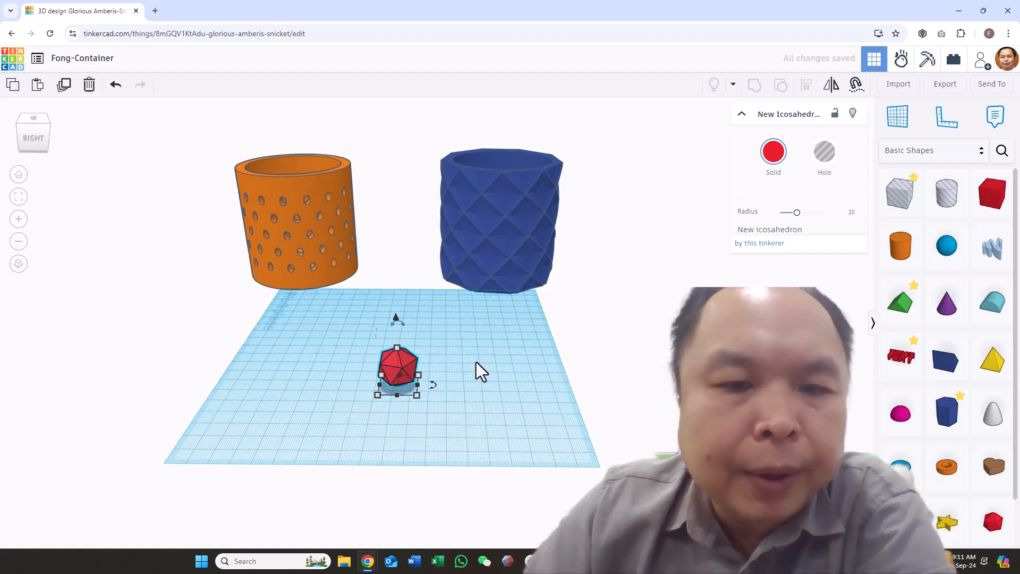
- Move the small icosahedron toward the front of the workplane and keep it selected
drag(397, 368, 381, 402)
right_drag(478, 386, 481, 368)
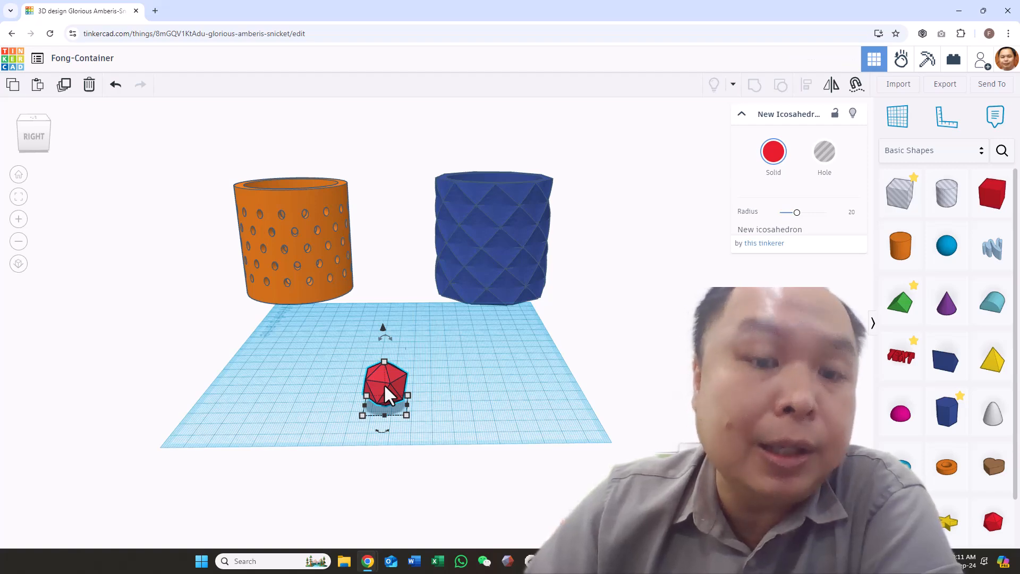
right_drag(500, 377, 502, 400)
click(404, 420)
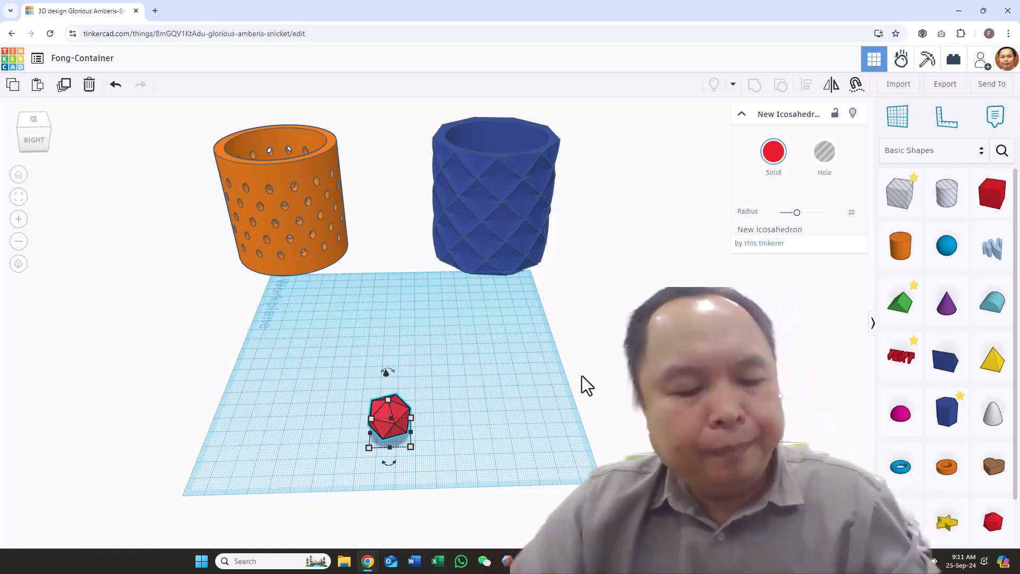
key(ctrl+d)
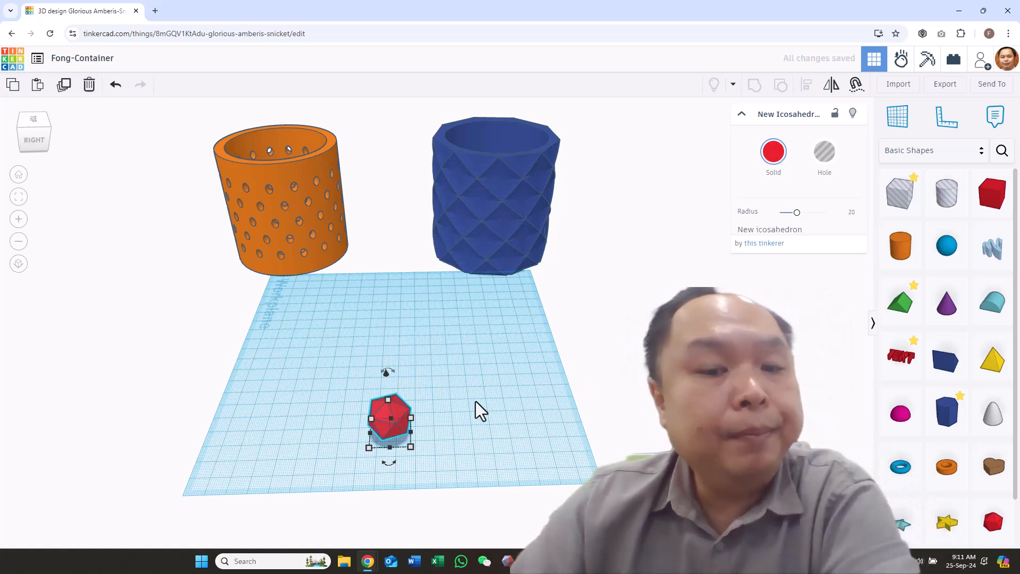
drag(396, 411, 398, 336)
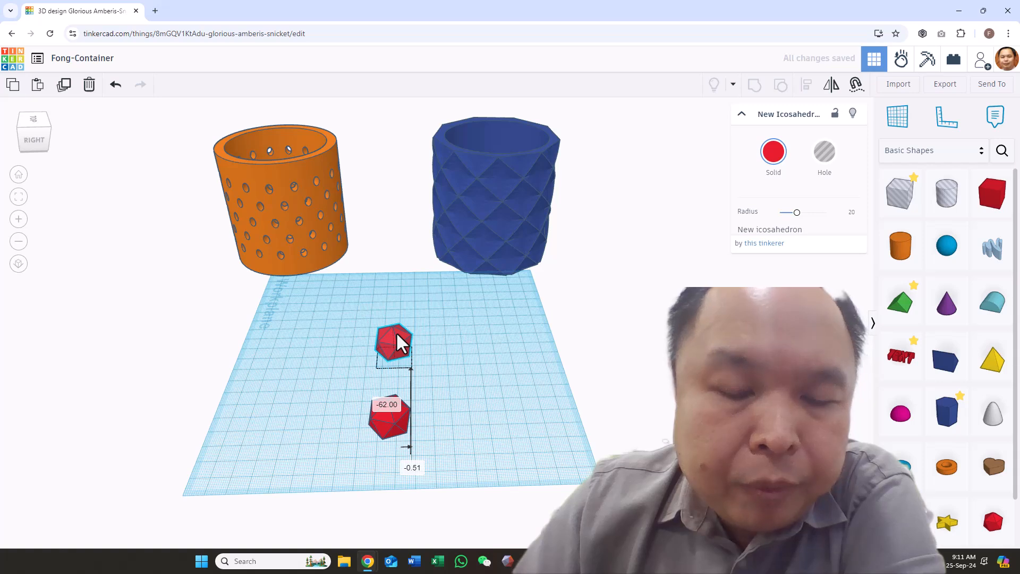
key(Delete)
- Duplicate the icosahedron and shift the copy straight back toward the middle of the workplane, leaving a gap between the two
click(386, 416)
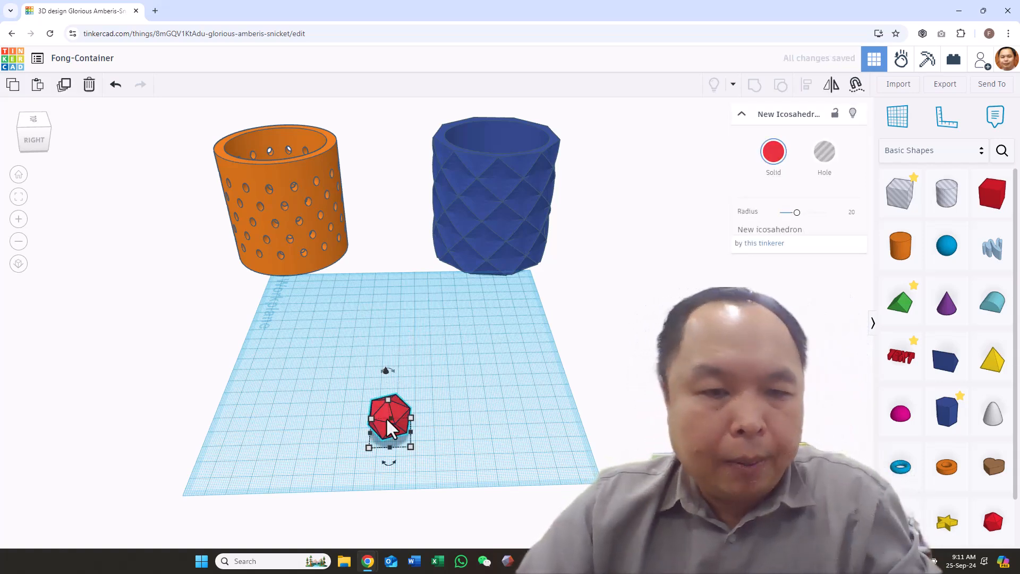
key(ctrl+d)
key(Up)
key(Up)
key(Up)
key(Up)
key(Up)
key(Up)
key(Up)
key(Up)
key(Up)
key(Up)
key(Up)
key(Up)
key(Up)
key(Up)
key(Up)
key(Up)
key(Up)
key(Up)
key(Up)
key(Up)
key(Up)
key(Up)
key(Up)
key(Up)
key(Up)
key(Up)
key(Up)
key(Up)
key(Up)
key(Up)
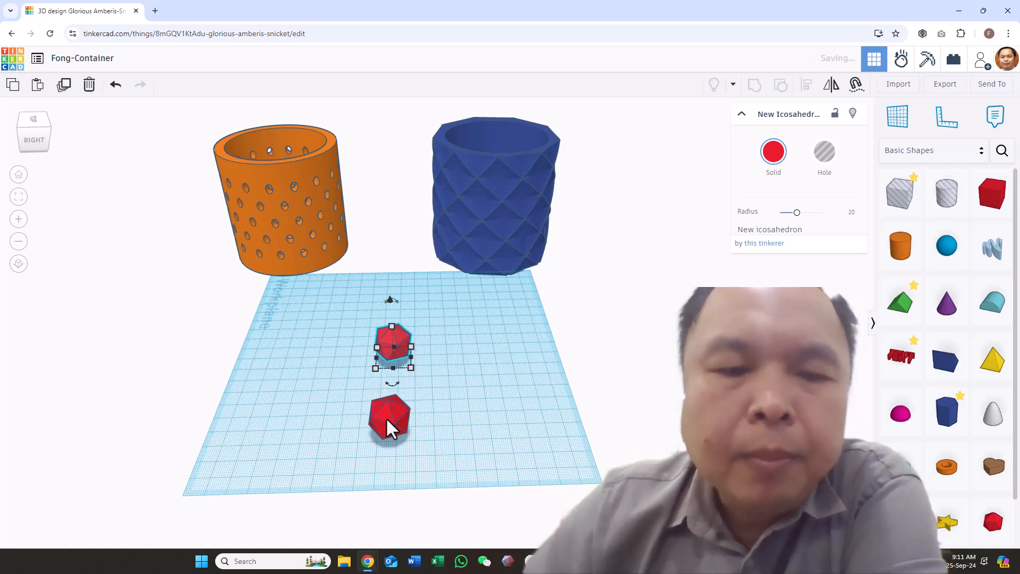
- Select both icosahedrons, duplicate the pair and rotate the copy 22.5° about the vertical axis
click(432, 436)
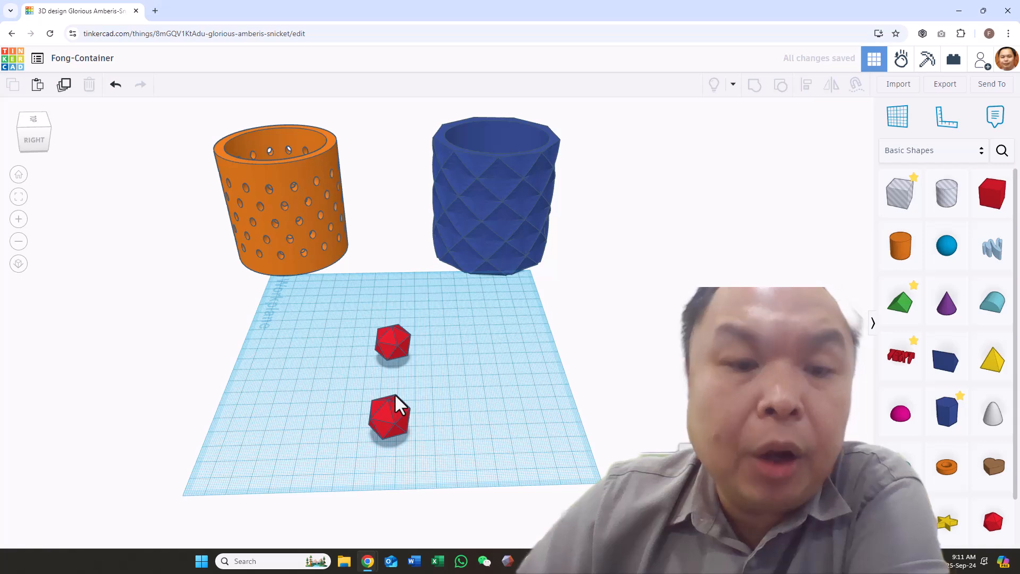
drag(422, 495, 421, 492)
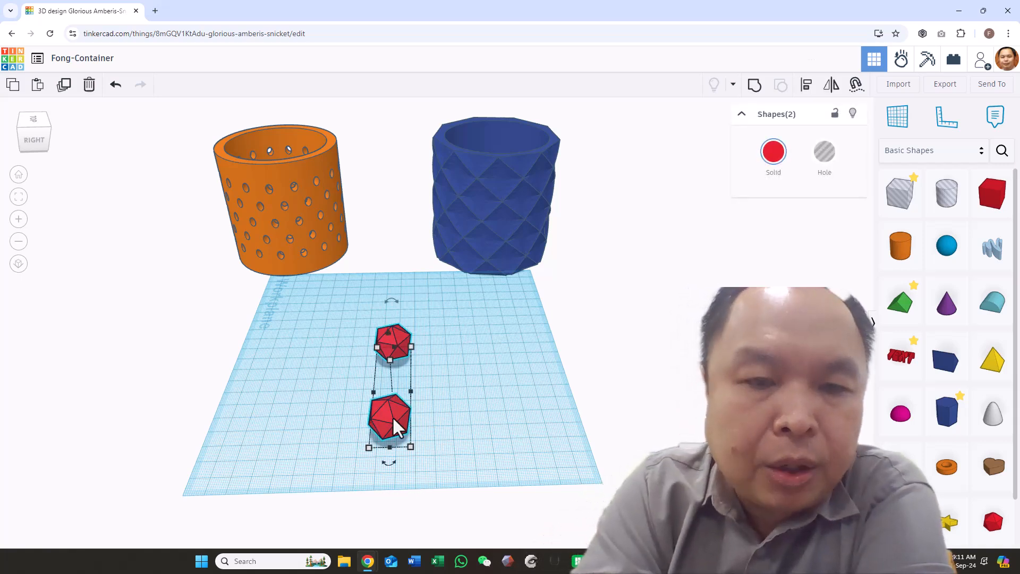
drag(391, 464, 430, 472)
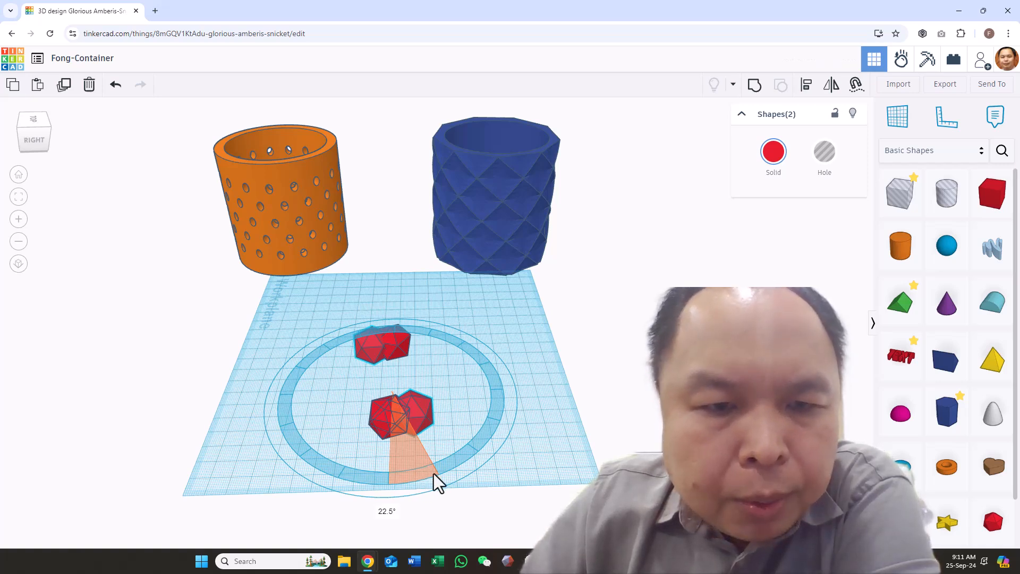
- Repeat the duplication of the icosahedron pair with its 22.5° rotation until the copies form a closed ring
drag(433, 473, 433, 474)
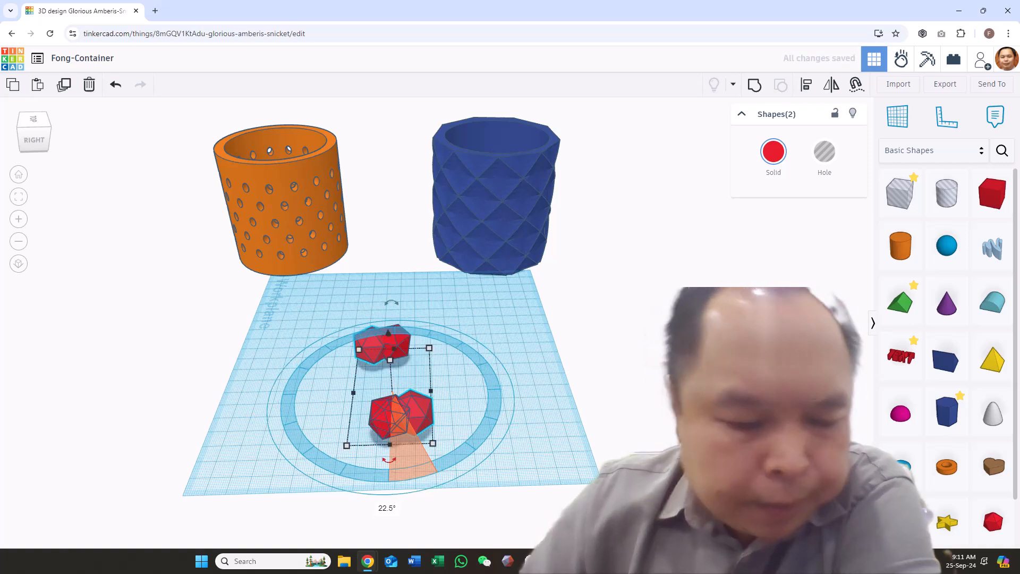
key(ctrl+d)
key(ctrl+d)
key(ctrl+d)
key(ctrl+d)
key(ctrl+d)
key(ctrl+d)
key(ctrl+d)
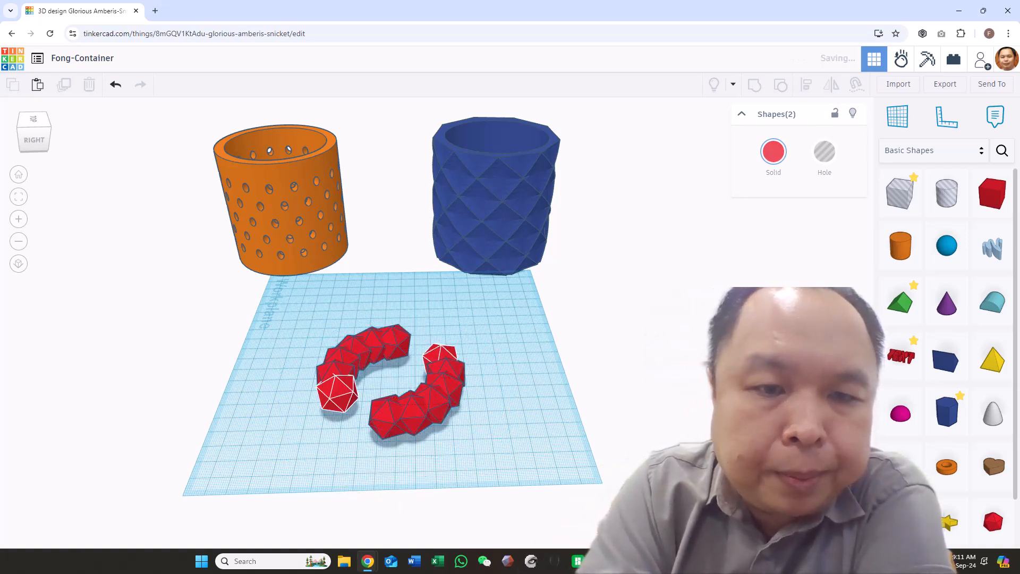
key(ctrl+d)
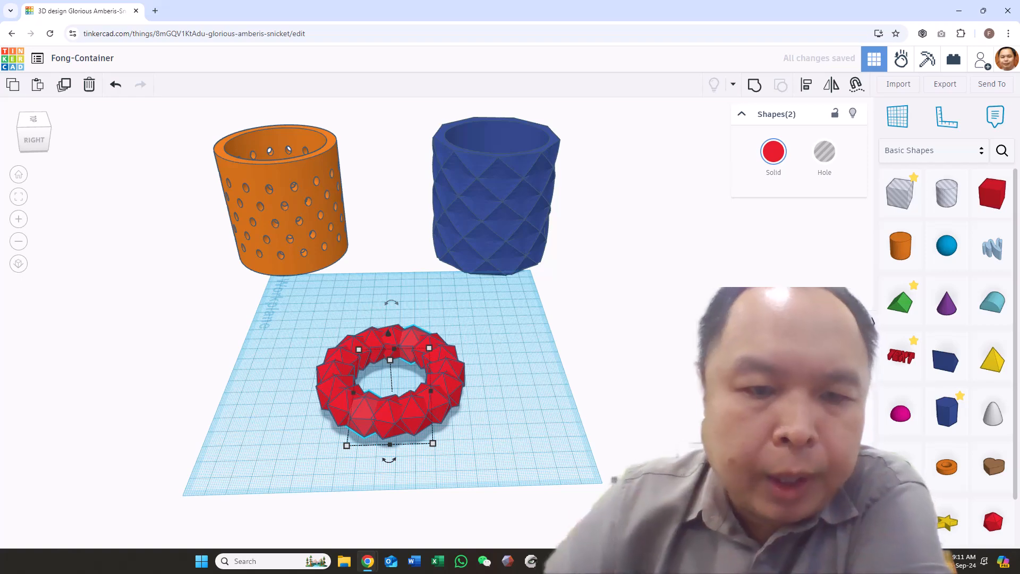
- Select all the icosahedrons in the ring and group them into one shape
click(496, 438)
mouse_move(496, 438)
right_down()
mouse_move(493, 396)
mouse_move(497, 443)
right_up()
click(450, 394)
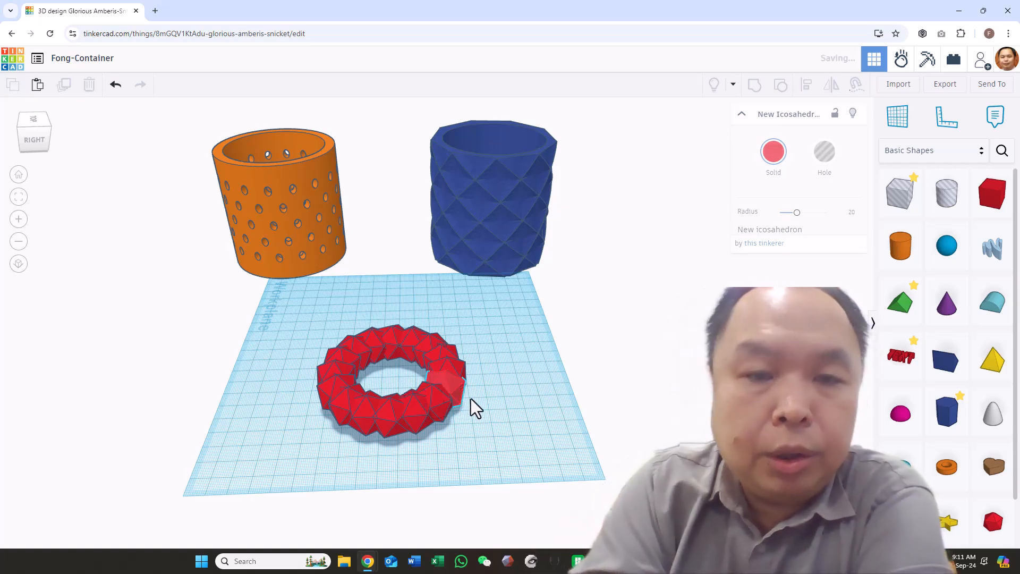
click(505, 404)
drag(248, 308, 511, 433)
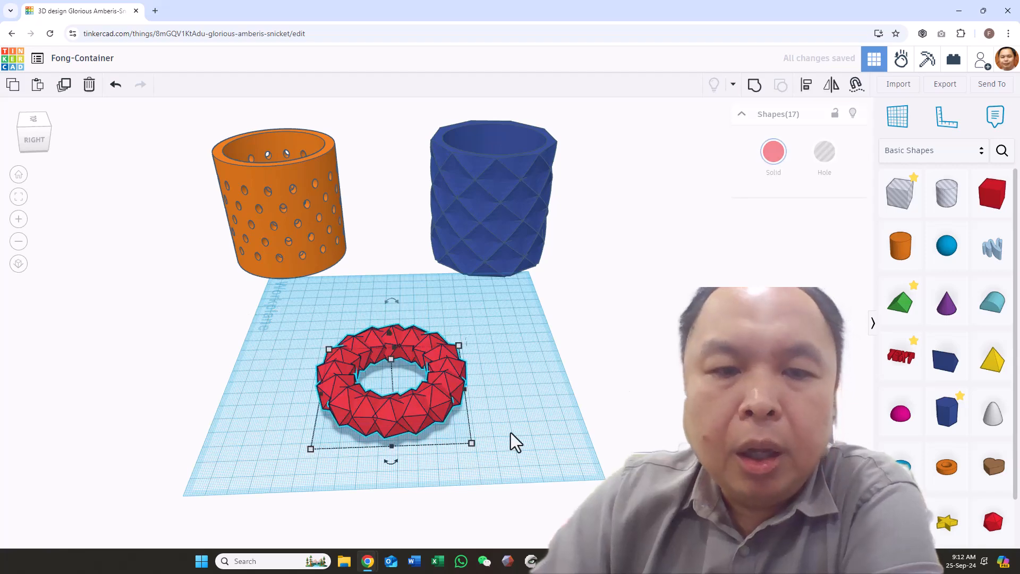
click(754, 85)
click(561, 399)
click(431, 402)
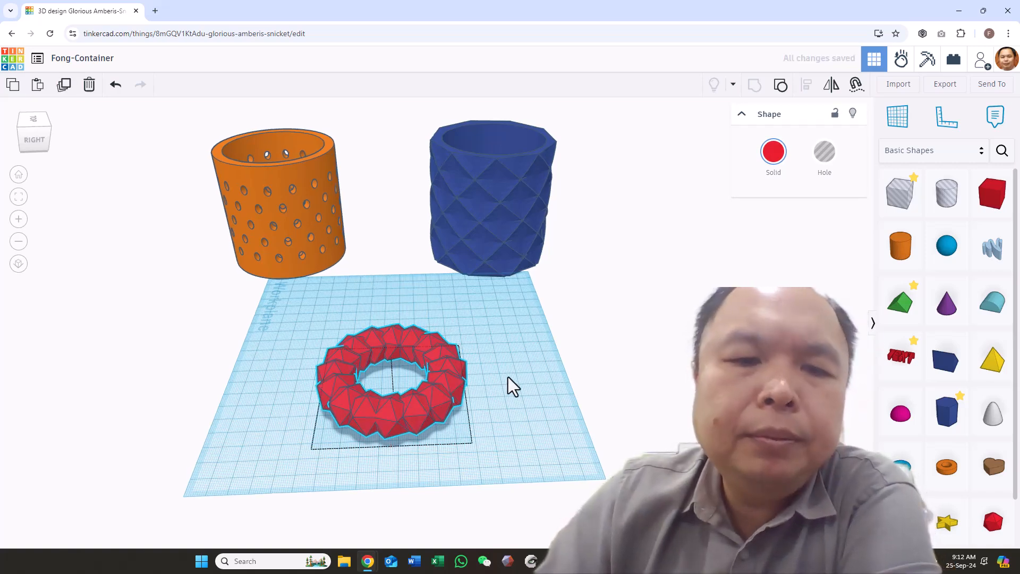
- Duplicate the grouped ring, raise the copy to overlap the ring below and rotate it 9° about the vertical axis
right_drag(507, 378, 470, 359)
drag(393, 321, 389, 298)
right_drag(482, 353, 511, 327)
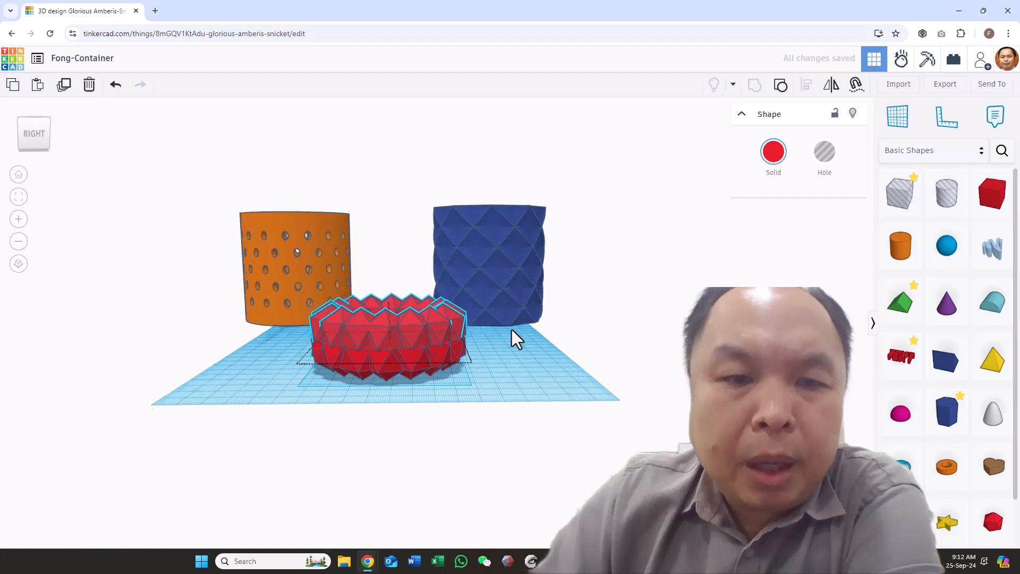
right_drag(482, 366, 495, 376)
drag(391, 410, 421, 438)
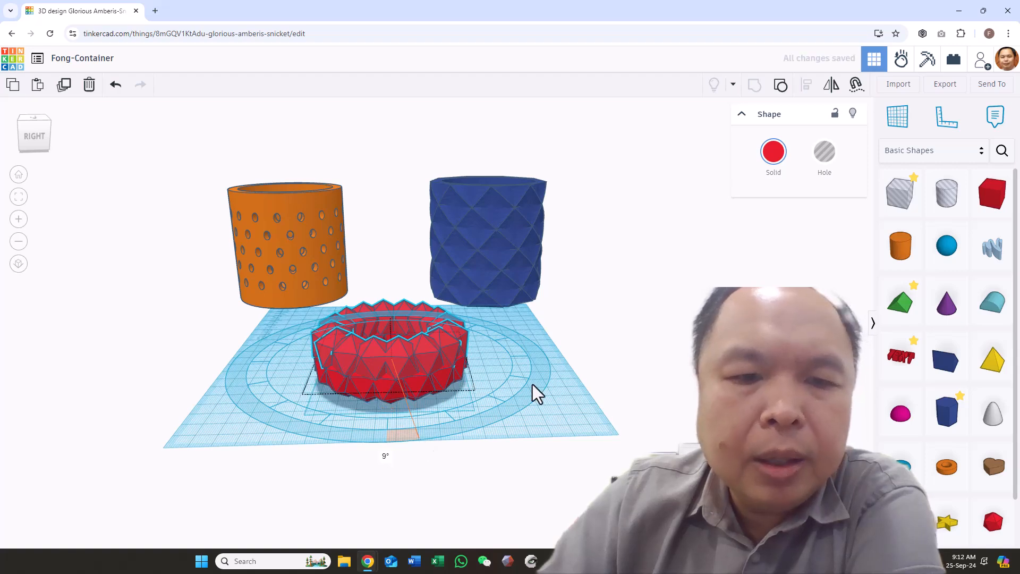
right_drag(532, 388, 527, 419)
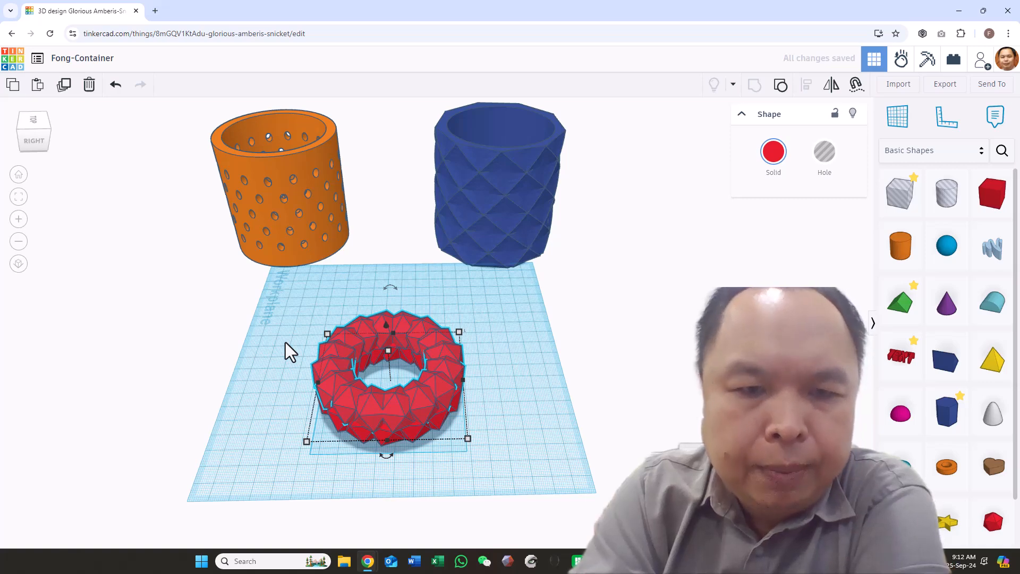
- Repeat the raised and rotated ring duplication six times to stack a tall, twisted container wall
key(ctrl+d)
key(ctrl+d)
key(ctrl+d)
key(ctrl+d)
key(ctrl+d)
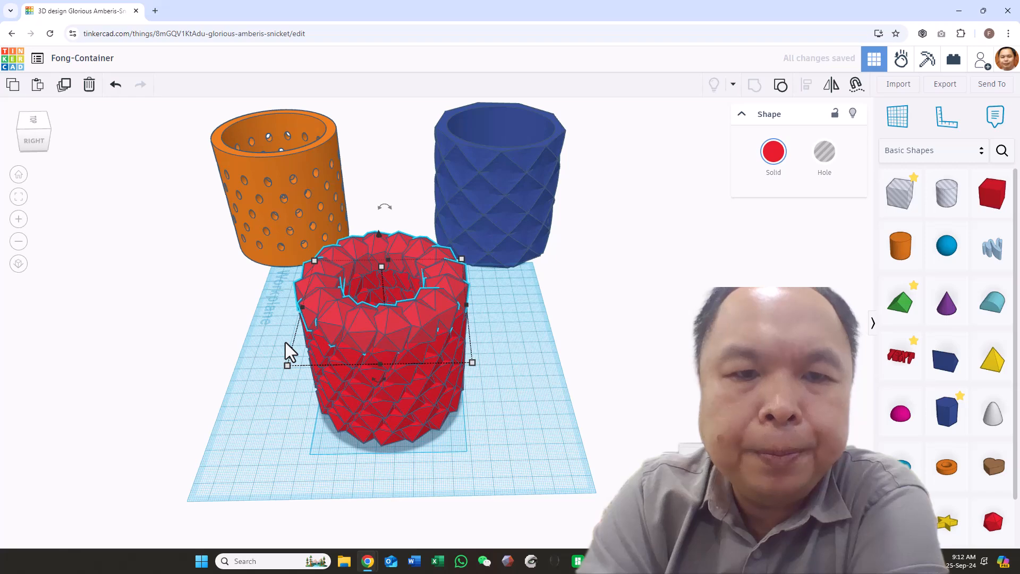
key(ctrl+d)
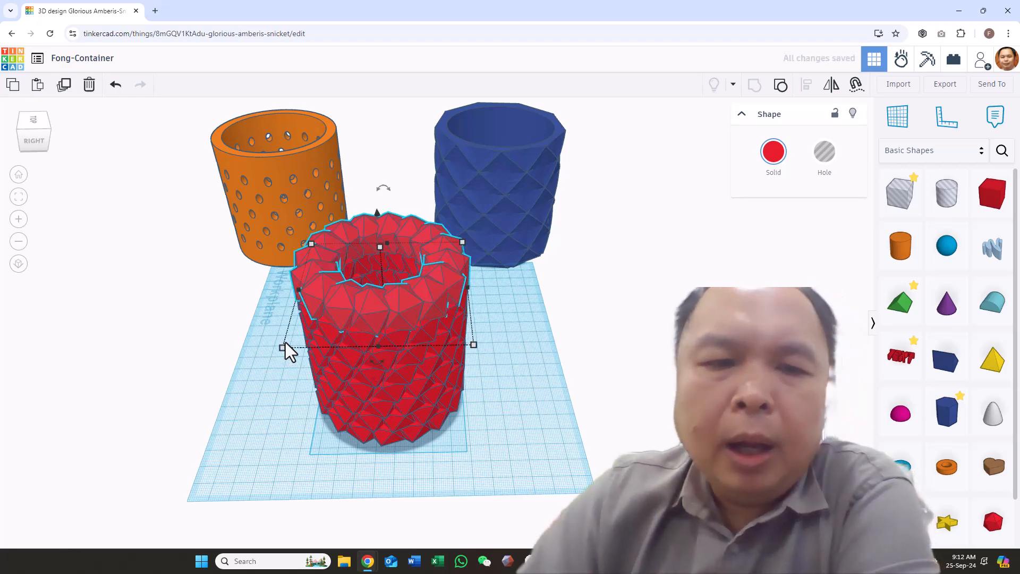
- Add a box hole enlarged beyond the stack's footprint and position it under the lowest ring
right_drag(485, 495, 513, 469)
right_drag(534, 410, 370, 395)
right_drag(620, 378, 613, 388)
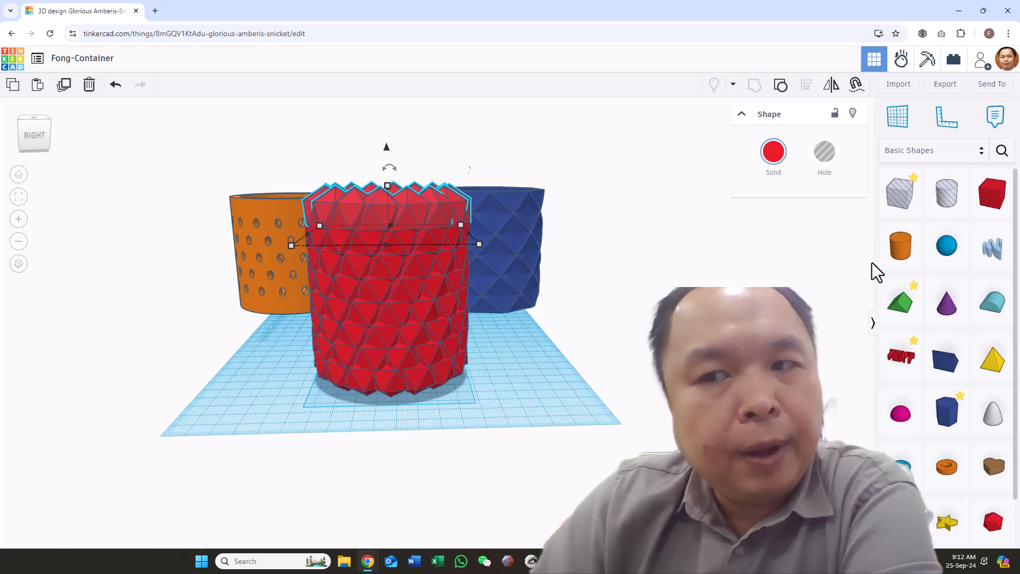
drag(895, 210, 575, 482)
right_drag(412, 382, 394, 332)
drag(406, 359, 403, 369)
- Select all the rings together with the box hole and group them to cut the container's underside flat
right_drag(620, 403, 233, 405)
drag(274, 304, 503, 430)
click(754, 85)
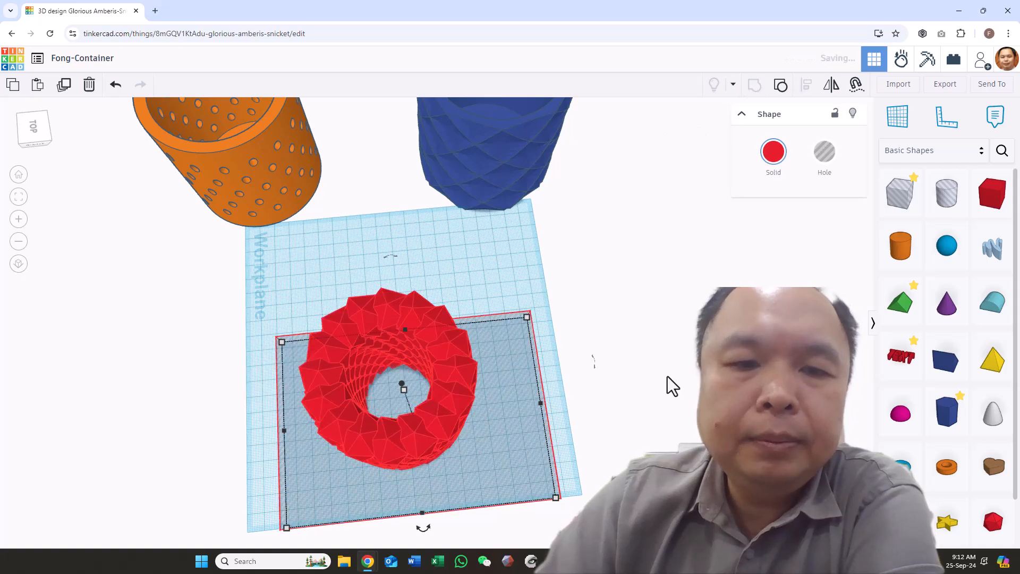
right_drag(672, 387, 655, 282)
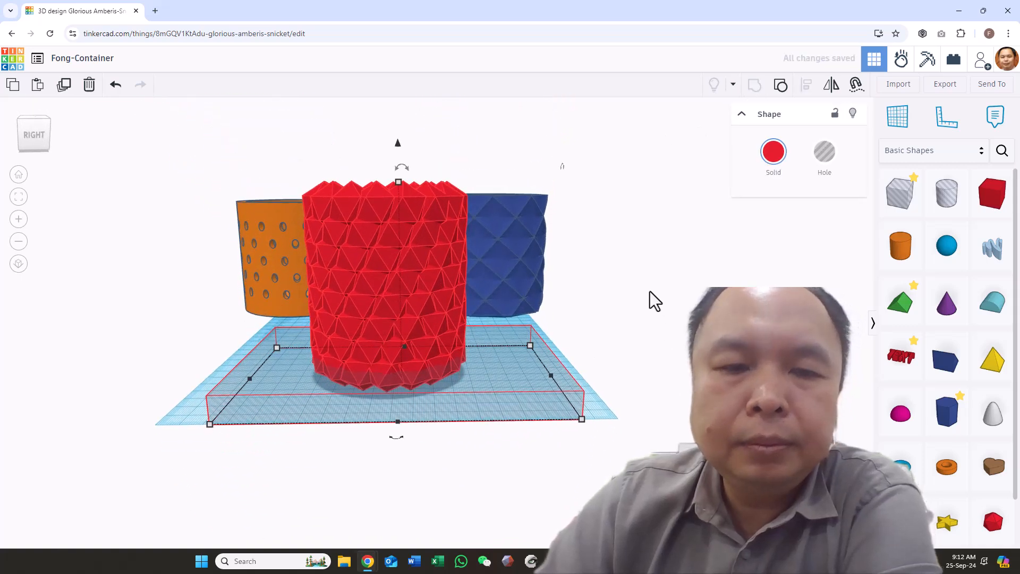
mouse_move(650, 291)
right_down()
mouse_move(652, 340)
mouse_move(649, 302)
right_up()
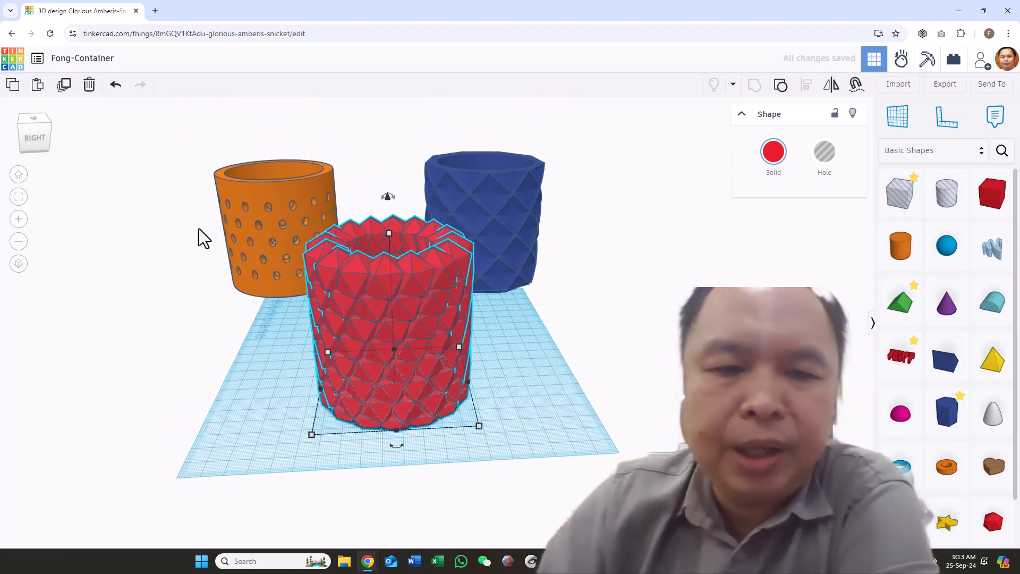
- Examine the container's faceted wall, its hollow interior and its open bottom from several angles
right_drag(524, 348, 474, 337)
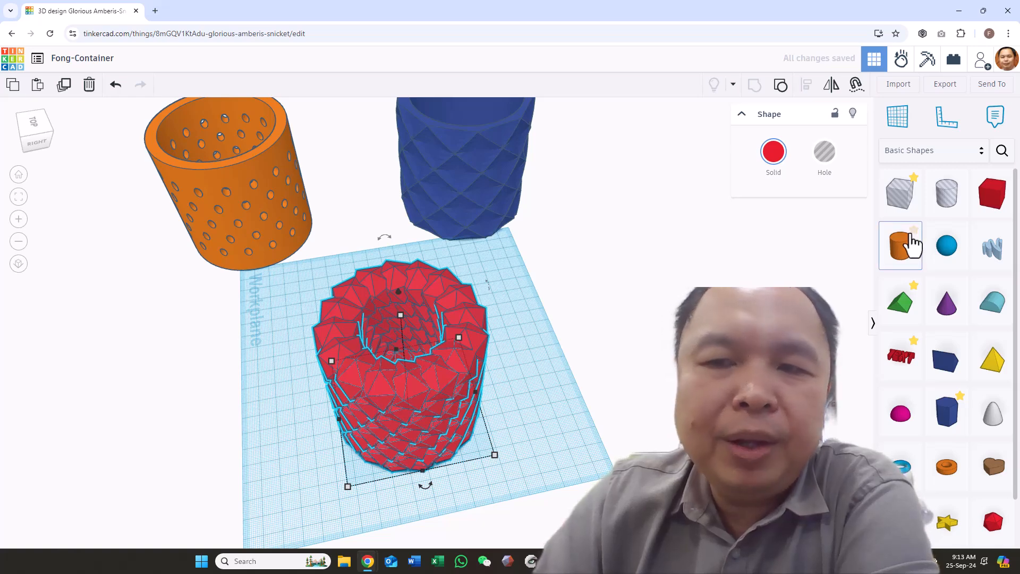
right_drag(569, 346, 420, 321)
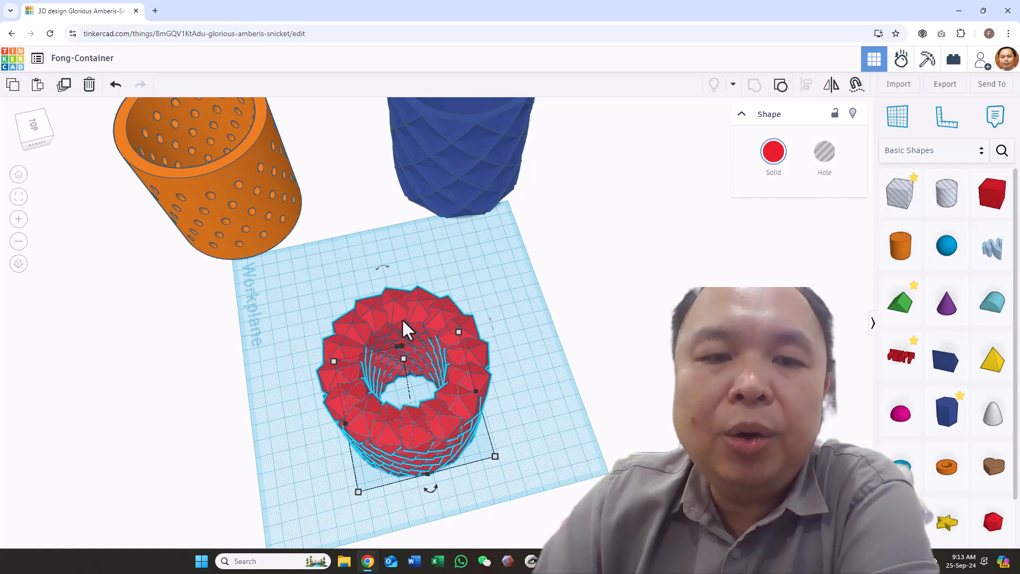
mouse_move(389, 345)
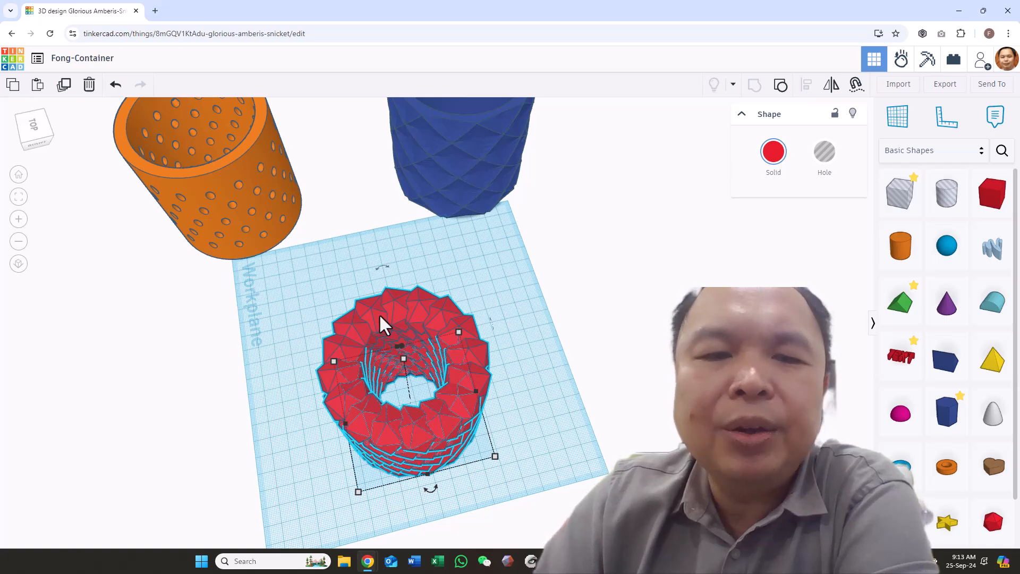
right_drag(406, 398, 570, 257)
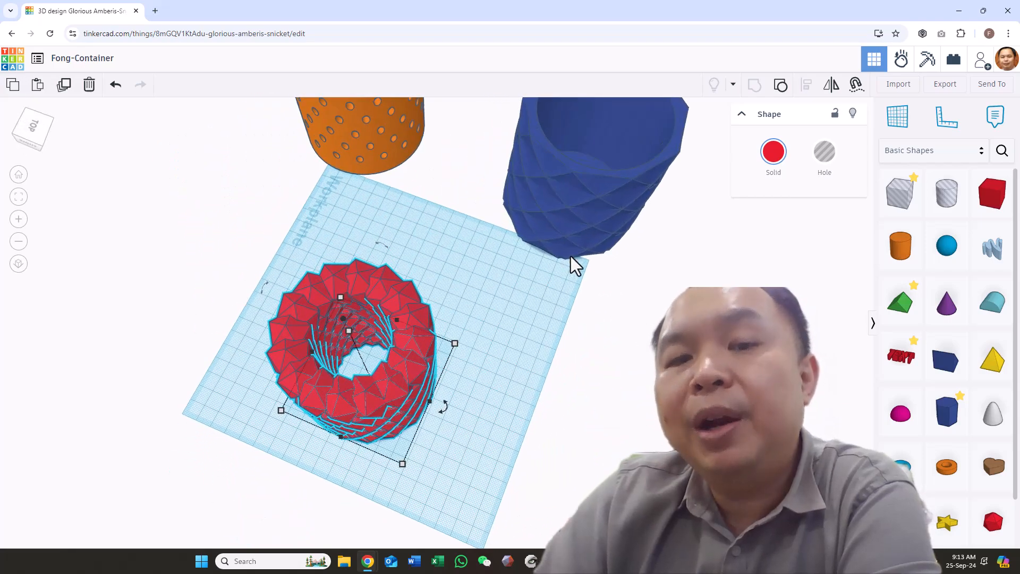
right_drag(438, 492, 493, 425)
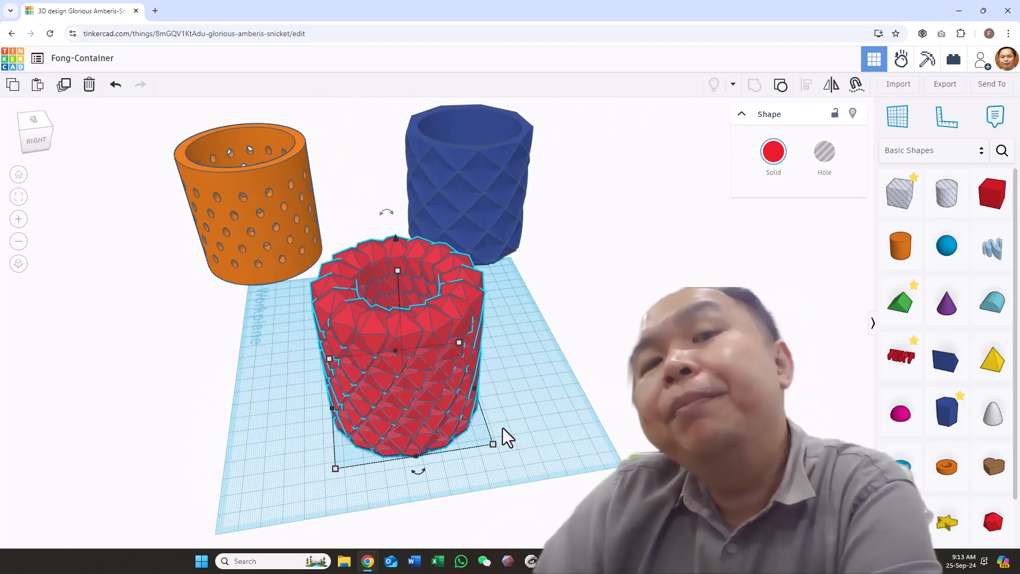
scroll(548, 404, up, 1)
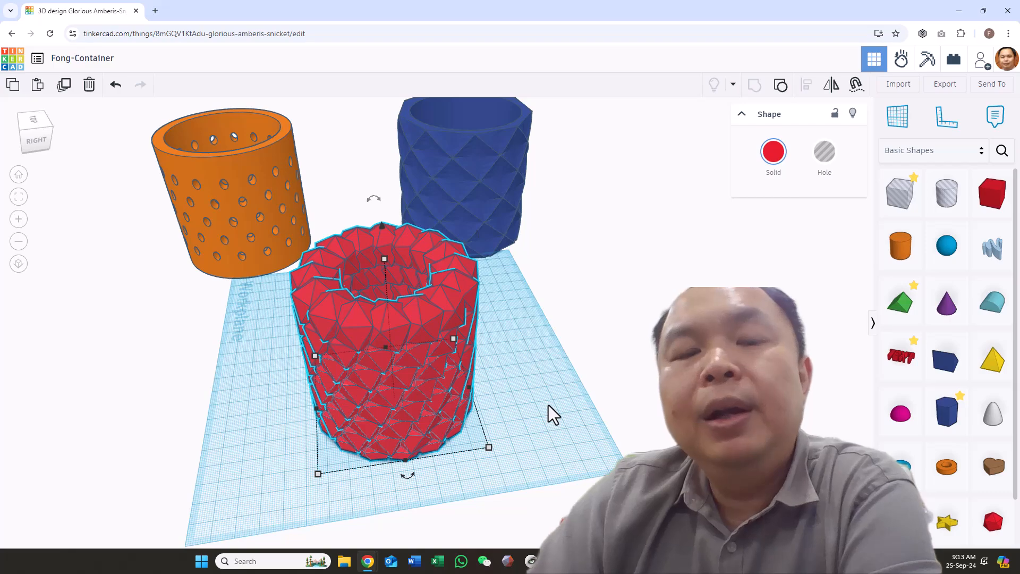
right_drag(560, 410, 590, 318)
- Add a solid cylinder beside the red container, enlarge it to about 59 mm across and set its sides to 64
drag(911, 255, 471, 384)
right_drag(401, 412, 556, 414)
drag(659, 418, 542, 340)
right_drag(467, 406, 463, 510)
drag(467, 515, 486, 380)
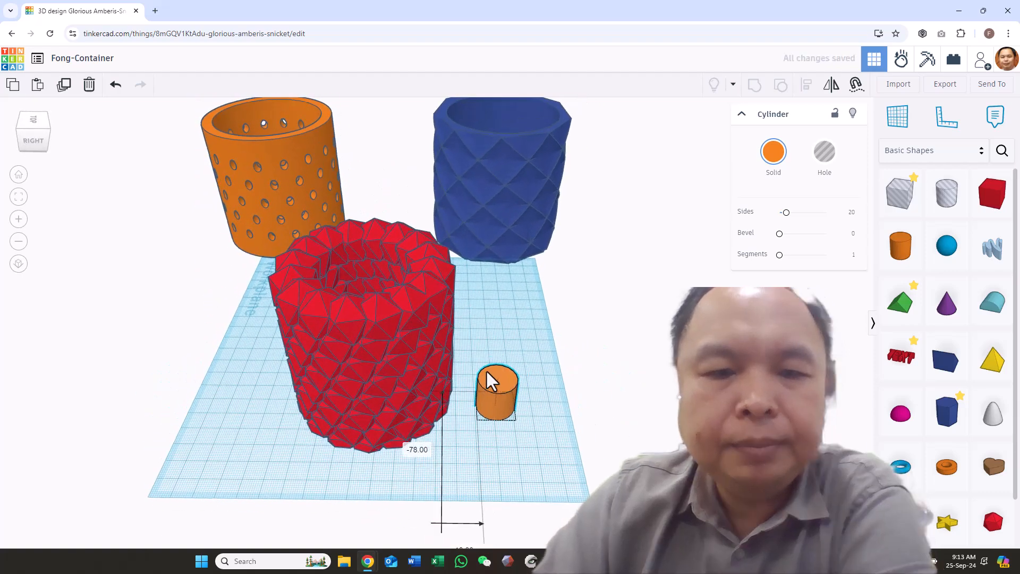
drag(519, 423, 606, 485)
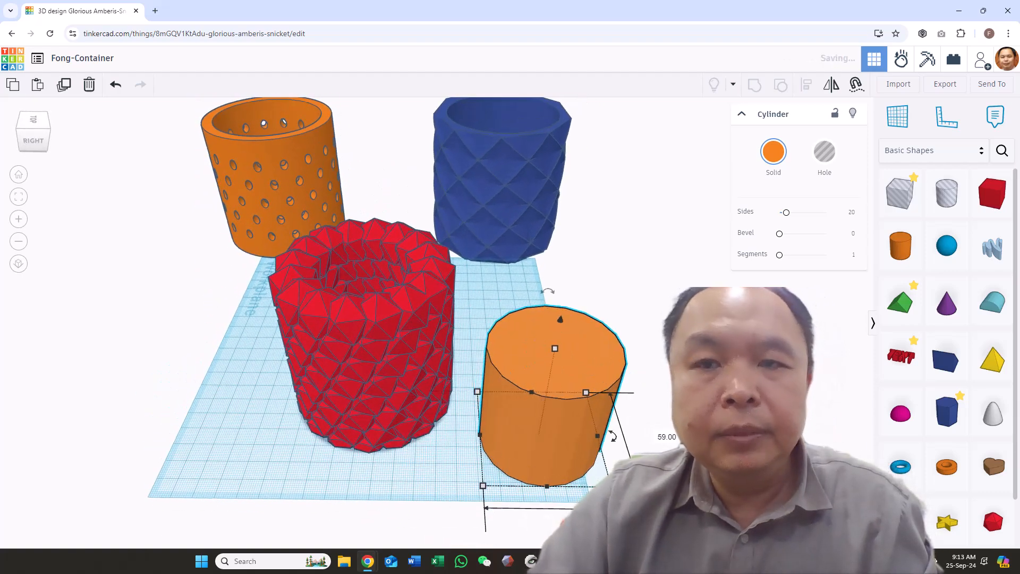
drag(786, 213, 853, 220)
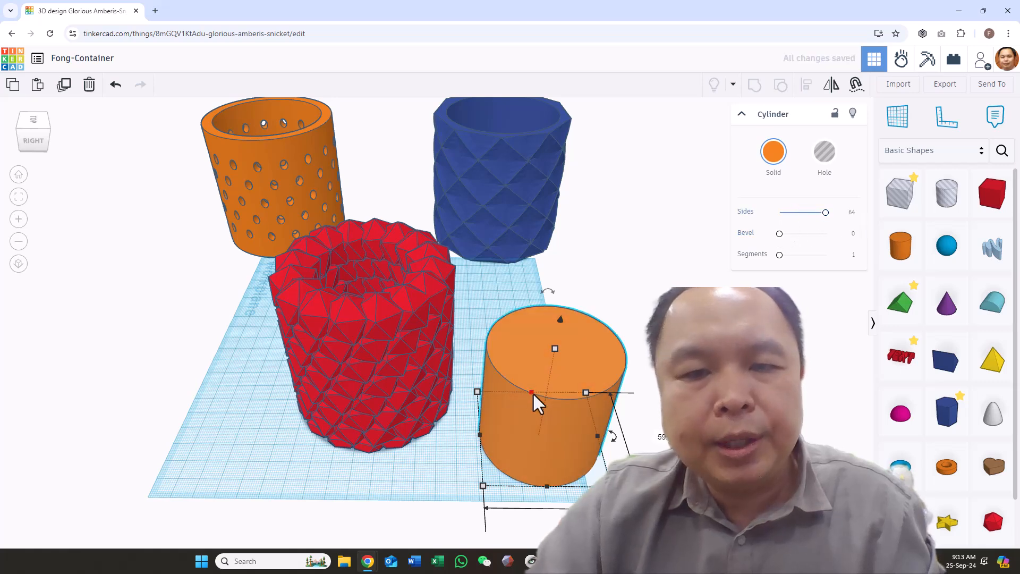
- Move the cylinder to the bottom of the red container as a floor and align the centres of both shapes
drag(552, 356, 376, 412)
right_drag(470, 448, 340, 355)
drag(287, 299, 529, 484)
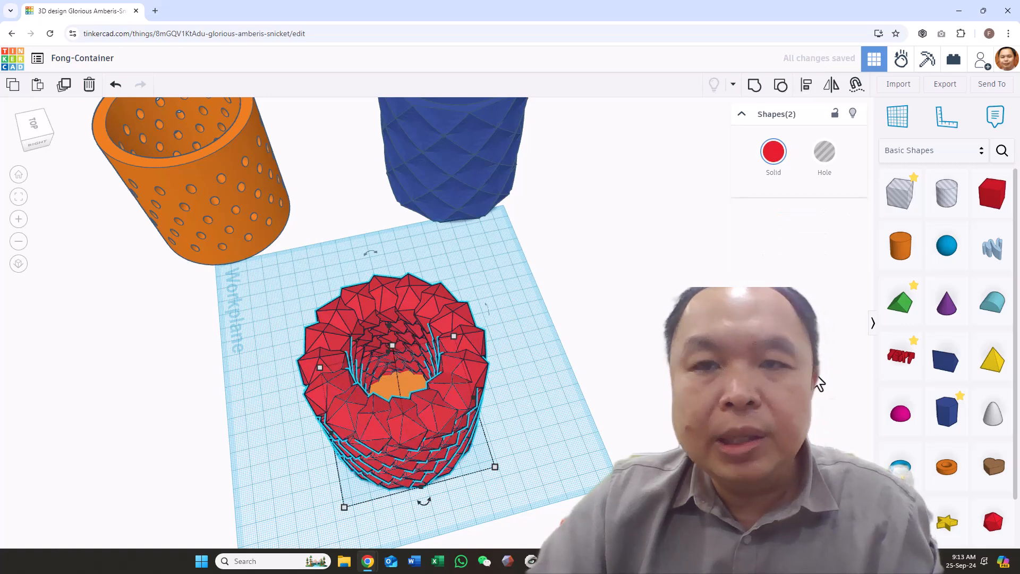
click(807, 85)
click(423, 500)
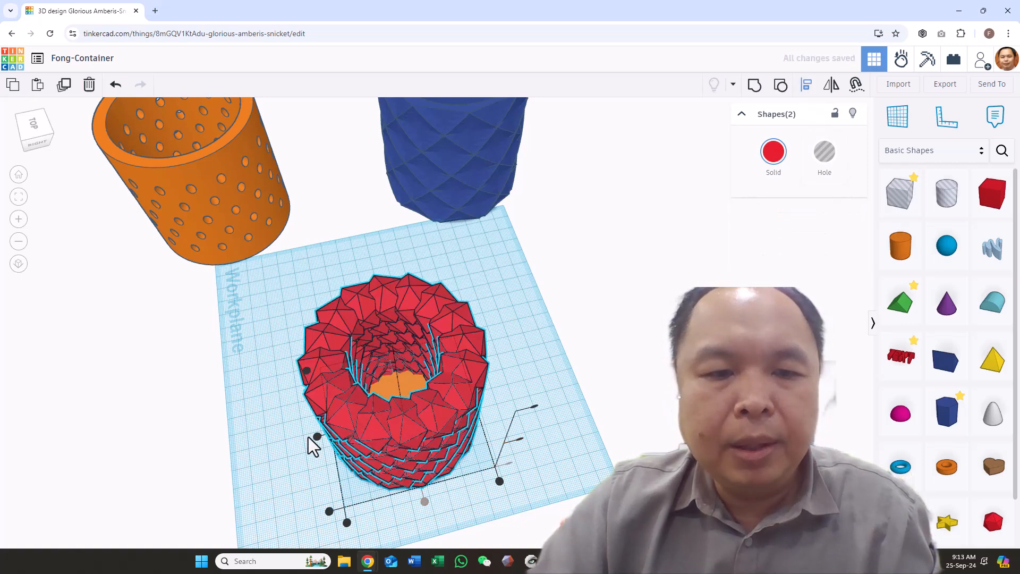
- Group the cylinder floor with the red container wall into one shape
right_drag(575, 438, 372, 405)
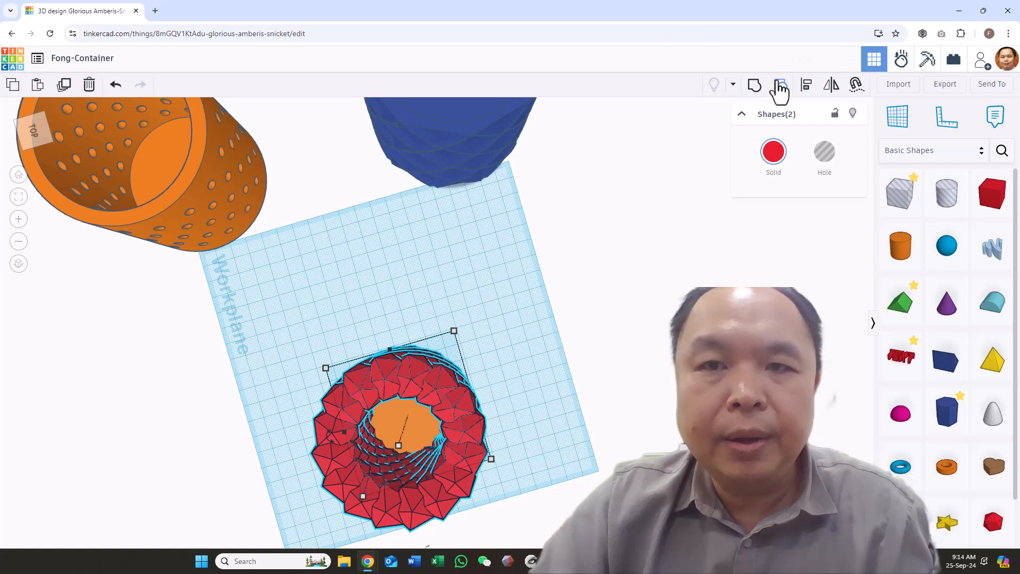
click(754, 87)
right_drag(539, 289, 487, 192)
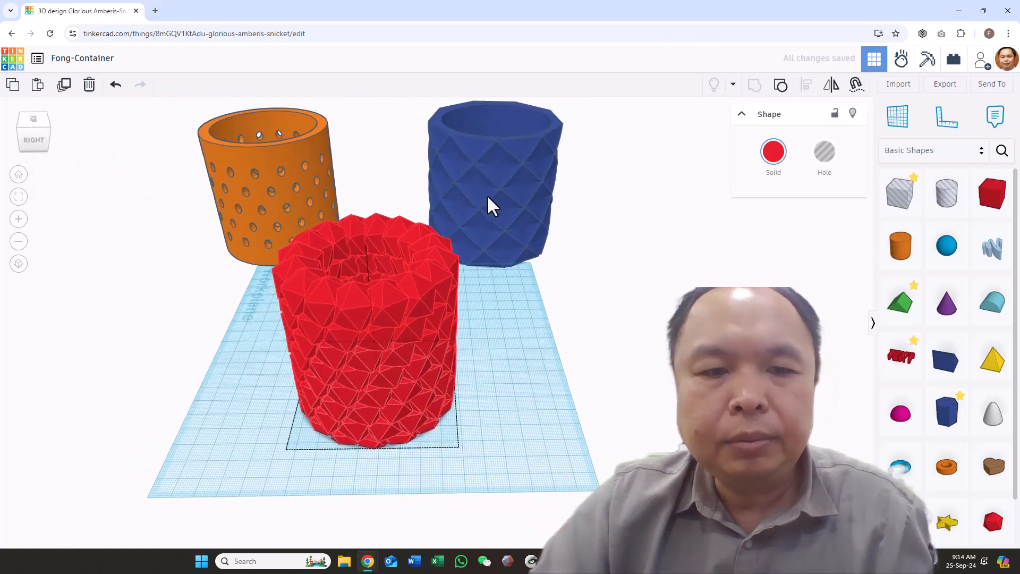
- Add a cylinder hole, enlarge it to clear the container's inside and move it over the opening, raised above the floor
drag(954, 197, 514, 379)
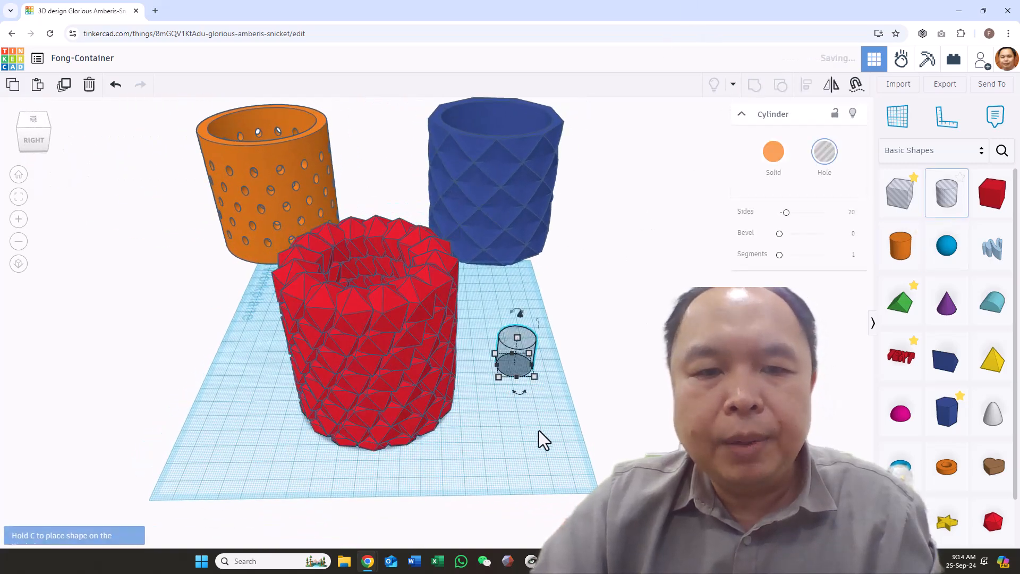
mouse_move(521, 315)
mouse_down()
mouse_move(534, 176)
mouse_move(535, 241)
mouse_move(535, 230)
mouse_move(512, 261)
mouse_move(363, 283)
mouse_move(350, 268)
mouse_up()
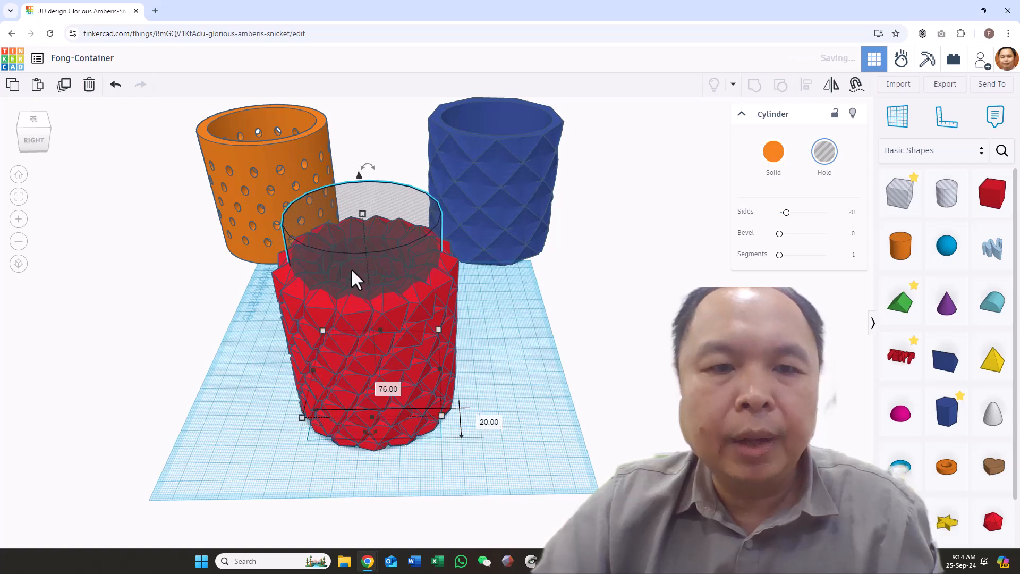
scroll(591, 390, up, 1)
right_drag(591, 390, 587, 428)
- Select the cylinder hole and the red container and align their centres in both horizontal directions
drag(207, 298, 380, 420)
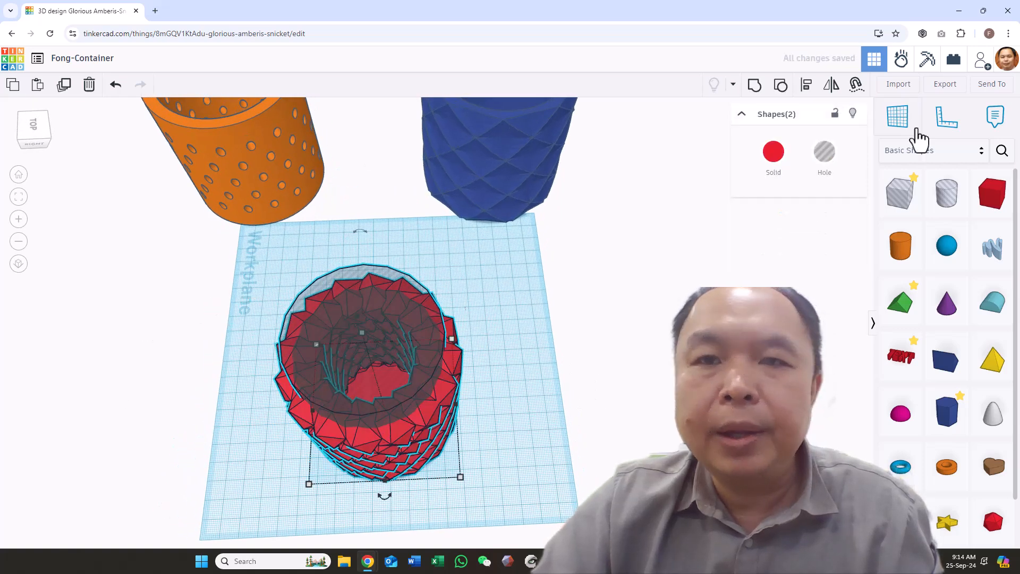
click(811, 92)
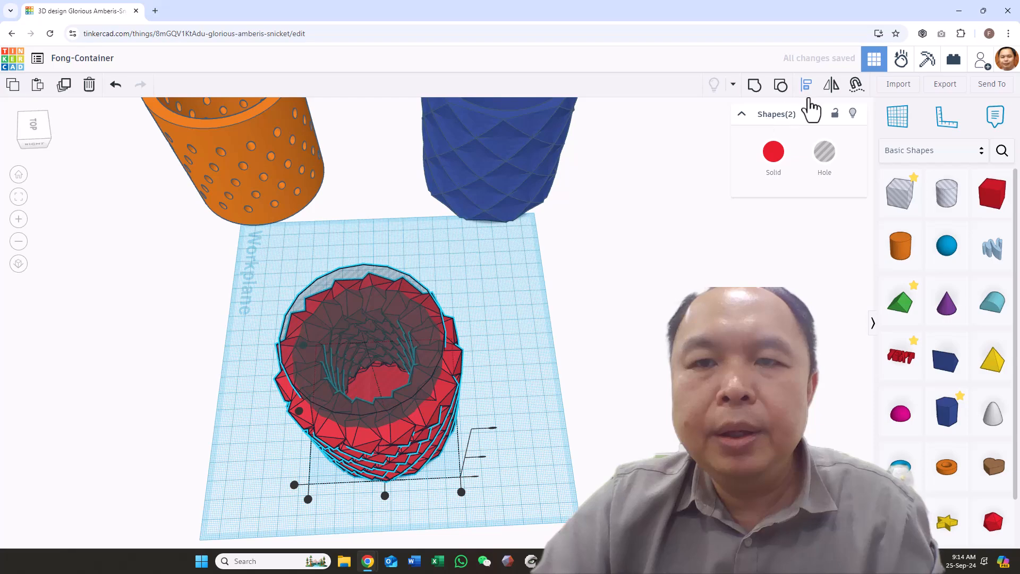
click(383, 496)
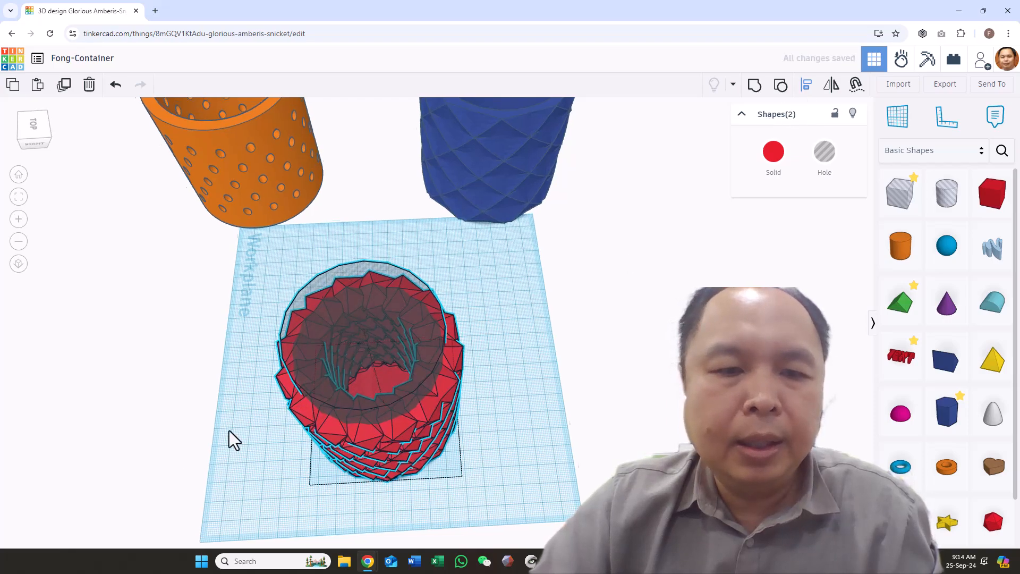
right_drag(197, 452, 319, 423)
right_drag(503, 453, 489, 454)
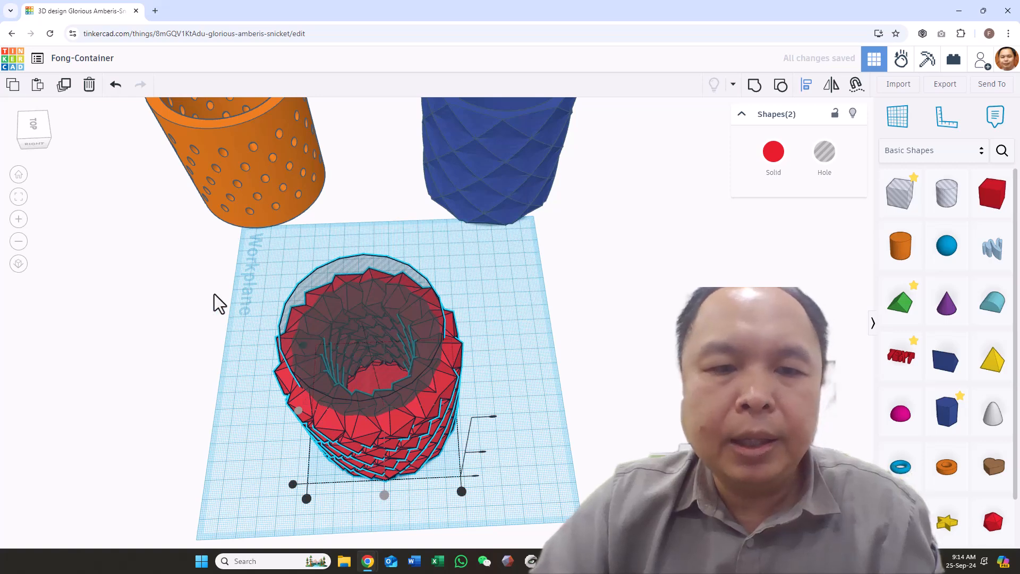
right_drag(524, 369, 400, 195)
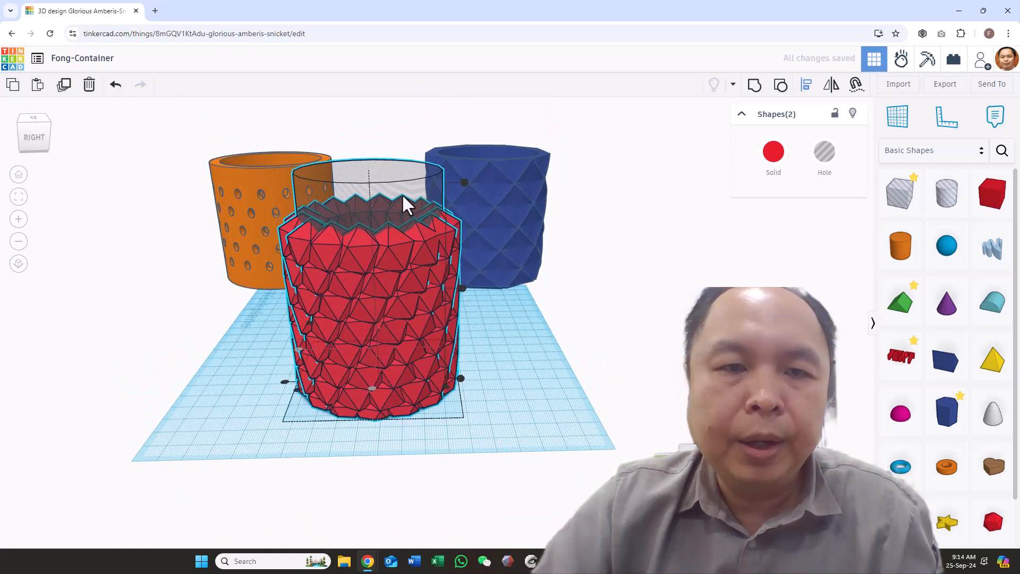
- Lower the cylinder hole by 9 mm so it sits 7 mm above the workplane inside the red container
right_drag(607, 349, 368, 142)
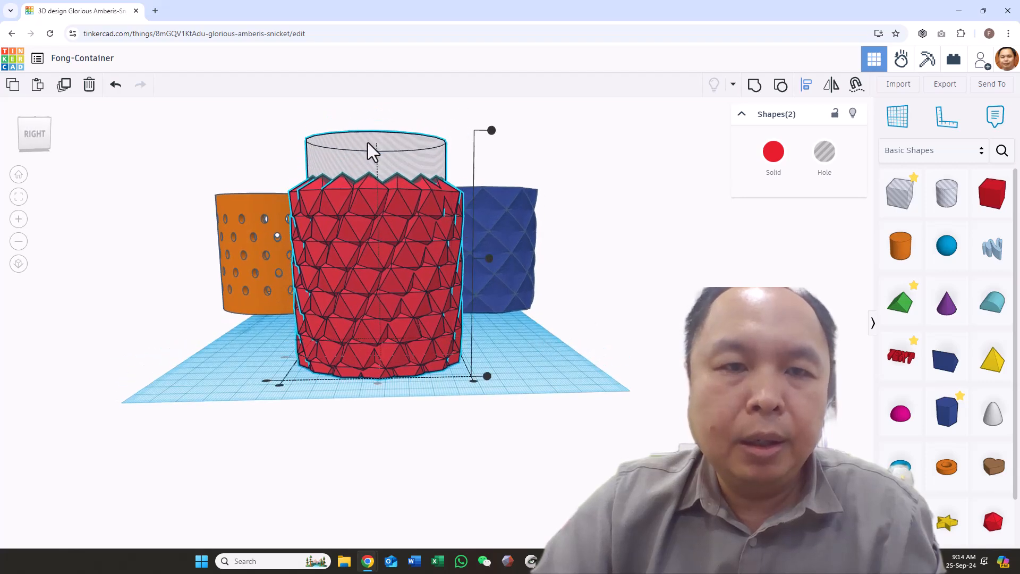
click(610, 259)
click(374, 147)
drag(375, 106, 374, 124)
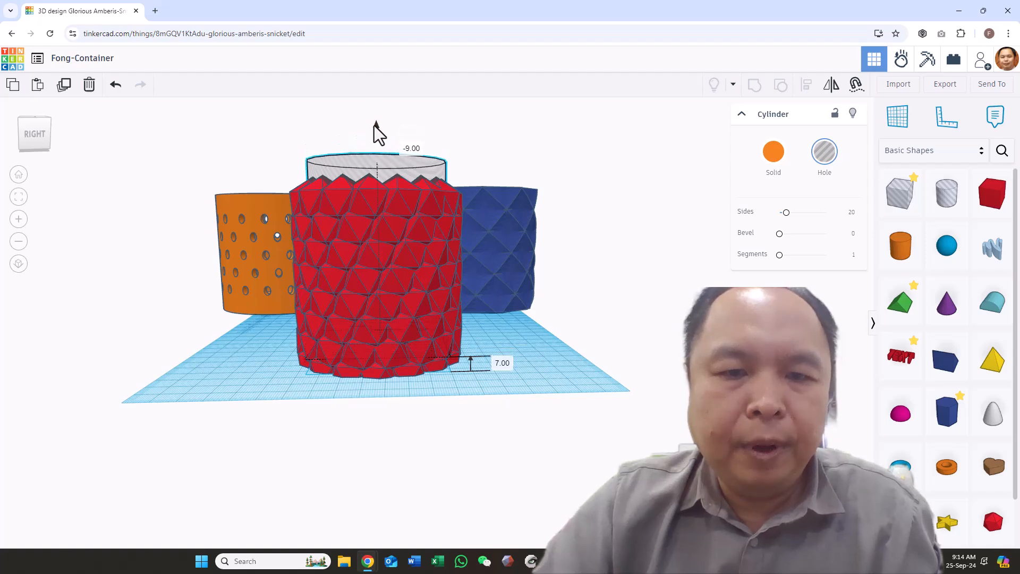
- Group the cylinder hole with the red container to cut a smooth round interior
right_drag(638, 296, 632, 334)
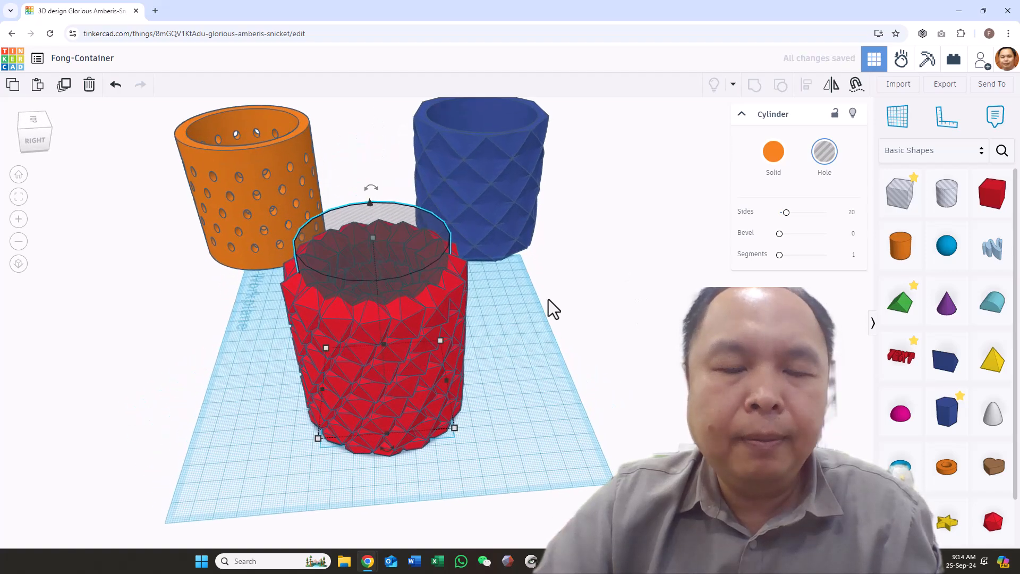
shift+click(394, 360)
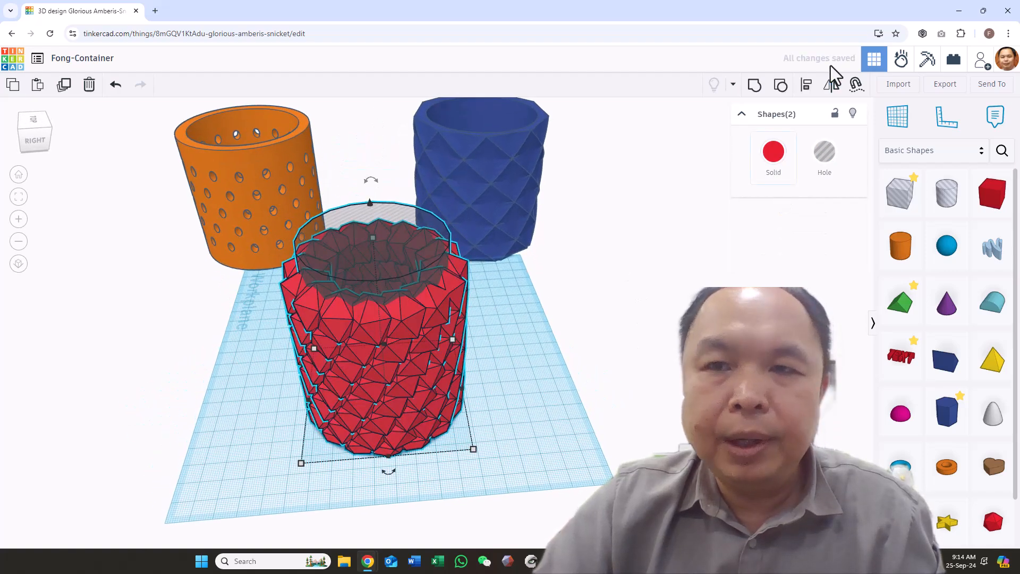
click(753, 86)
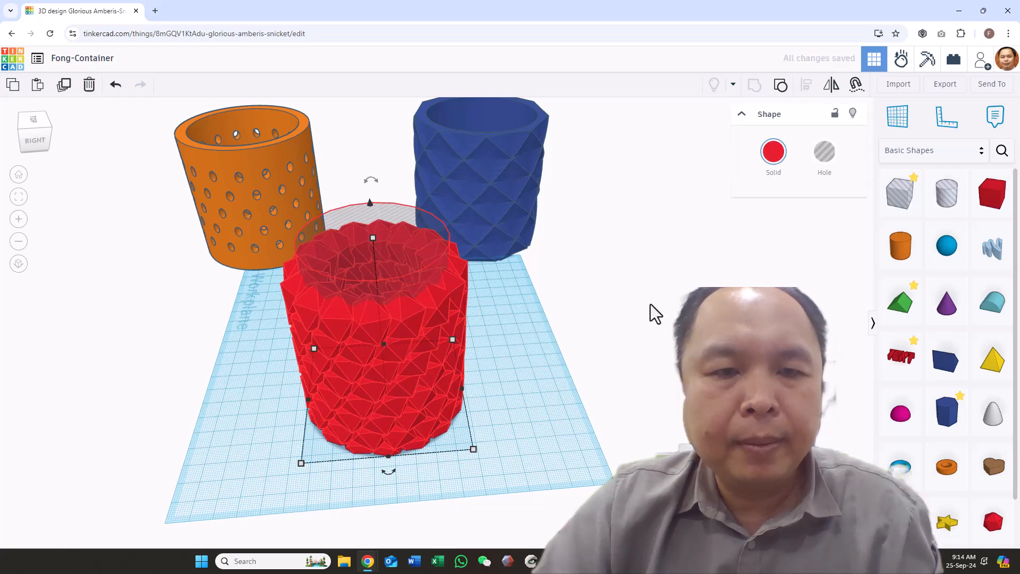
right_drag(649, 301, 615, 320)
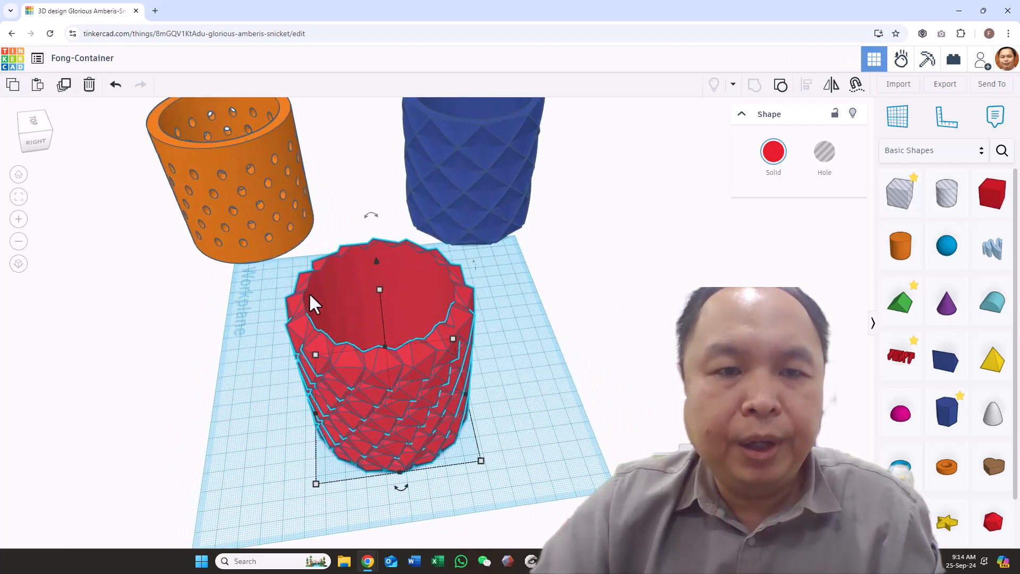
- Add a box hole, enlarge it to cover the red container's full width and raise it to the jagged rim
right_drag(262, 330, 517, 325)
drag(901, 192, 595, 412)
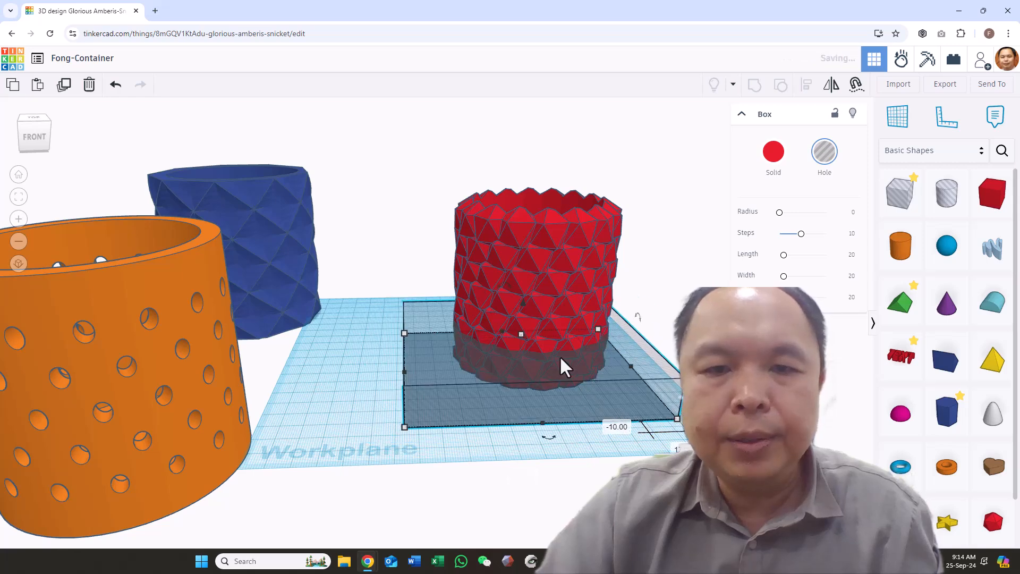
drag(521, 302, 510, 137)
right_drag(685, 340, 506, 442)
drag(506, 443, 541, 419)
- Select the box hole with the red container and group them to trim the rim flat
drag(199, 365, 392, 472)
click(757, 88)
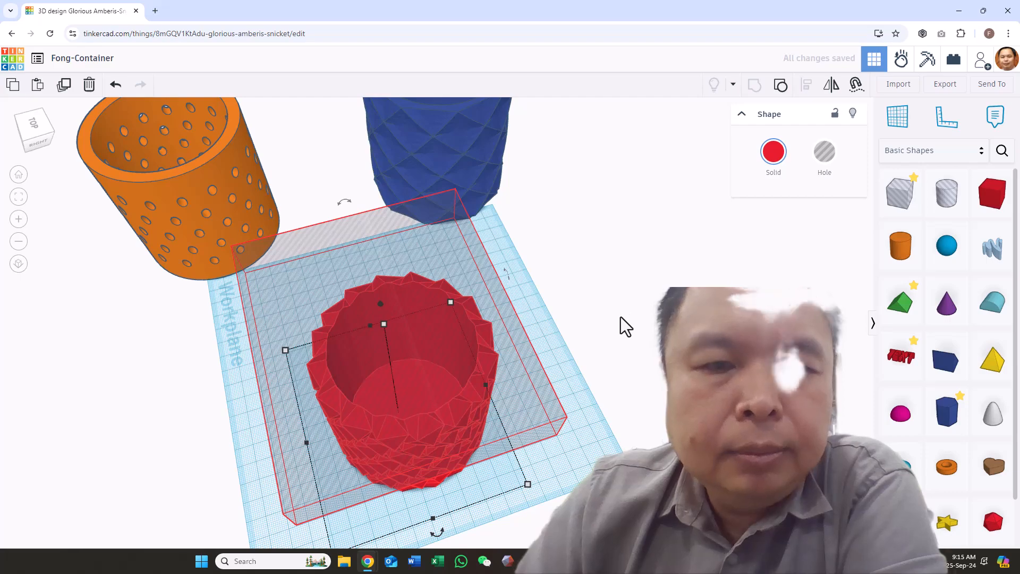
right_drag(629, 343, 480, 399)
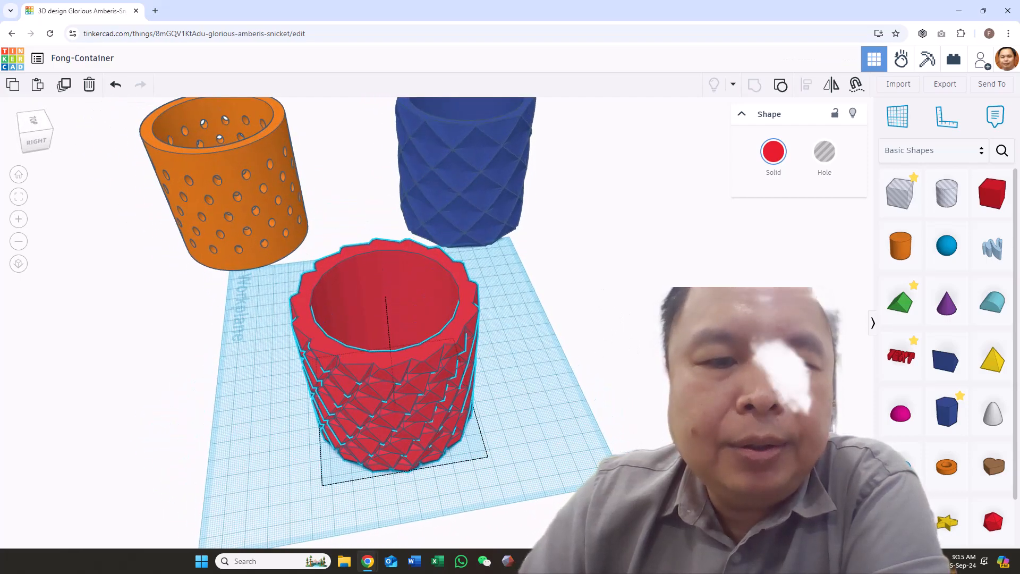
- Tip the red container onto its side to examine its underside, and rotate it back upright
right_drag(640, 449, 595, 423)
drag(370, 219, 211, 288)
right_drag(663, 416, 455, 389)
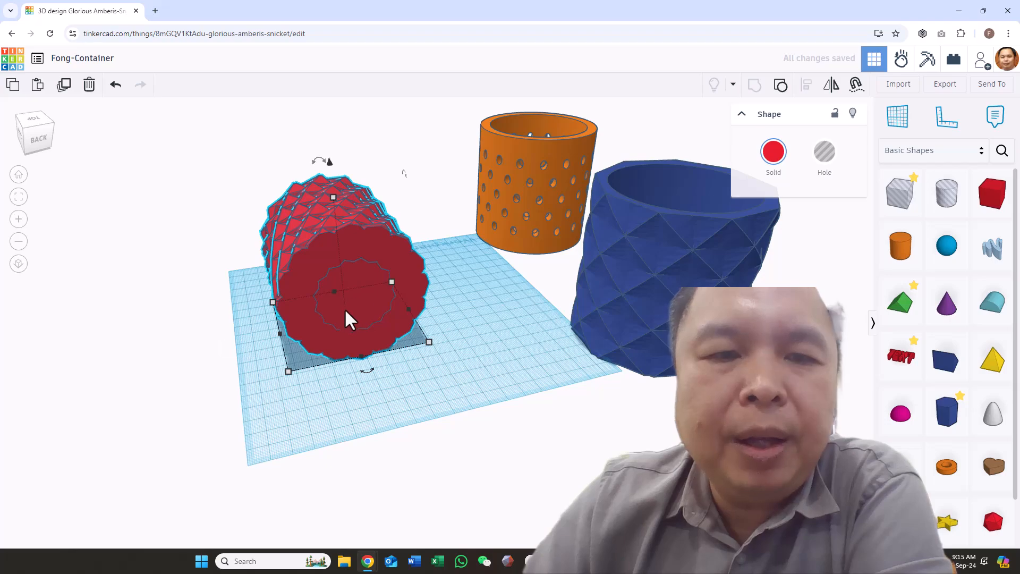
right_drag(210, 314, 478, 357)
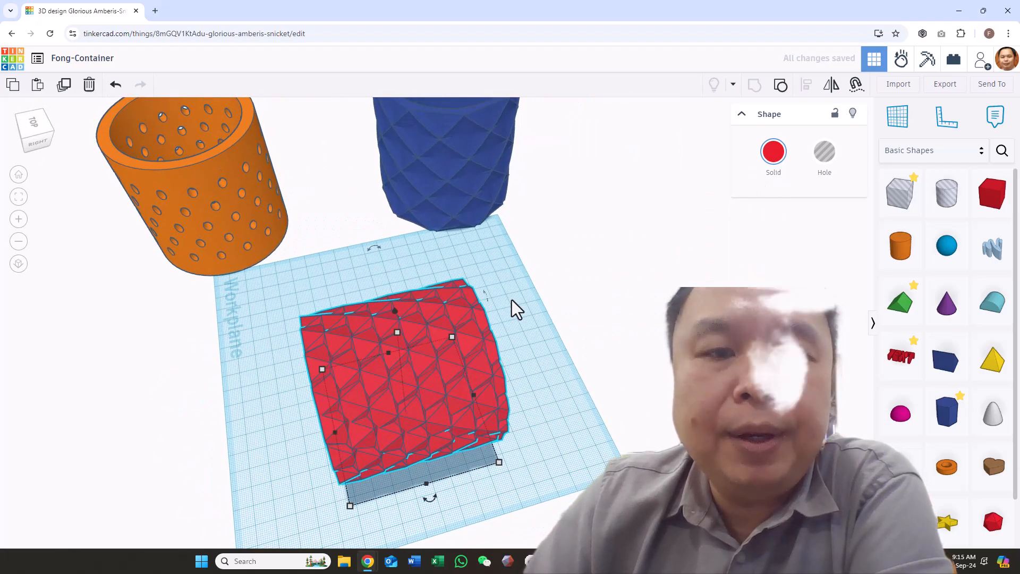
drag(375, 247, 526, 286)
scroll(558, 320, down, 2)
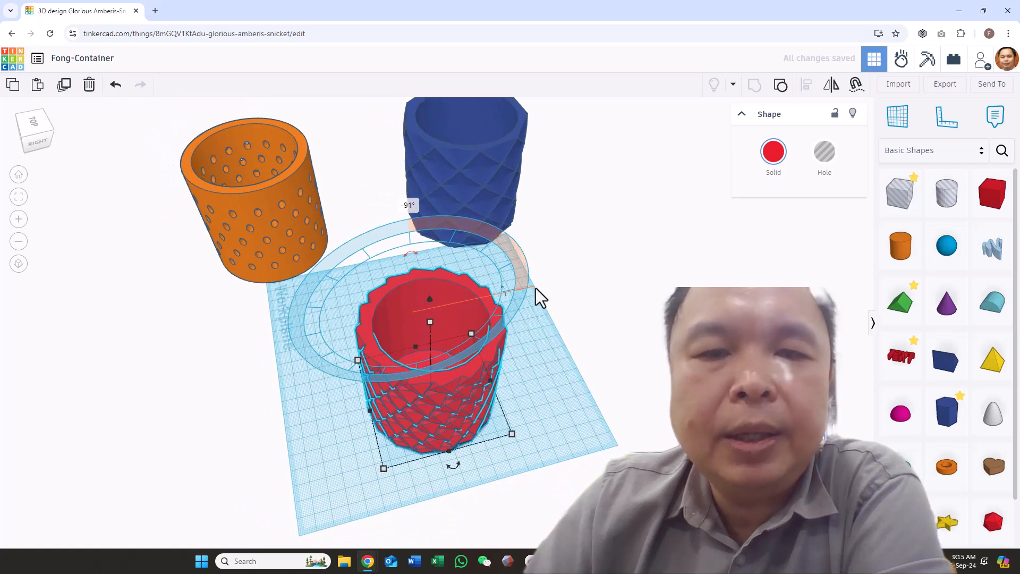
click(533, 287)
click(493, 320)
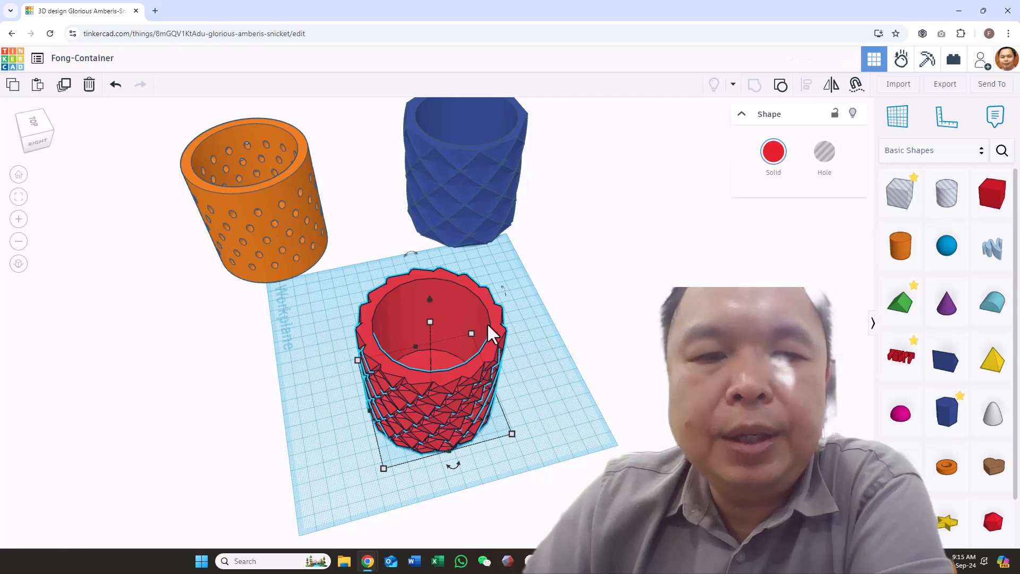
- Arrange the three containers in a row, with the orange one at one end, blue in the middle and red at the other end
right_drag(557, 371, 533, 338)
drag(271, 190, 175, 337)
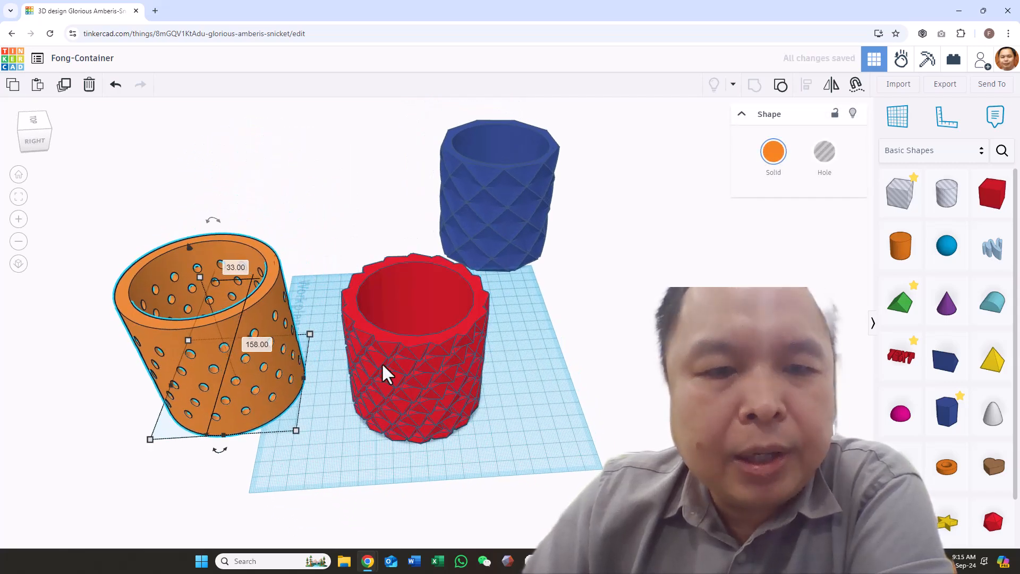
drag(375, 367, 599, 377)
drag(474, 171, 361, 309)
drag(606, 359, 598, 336)
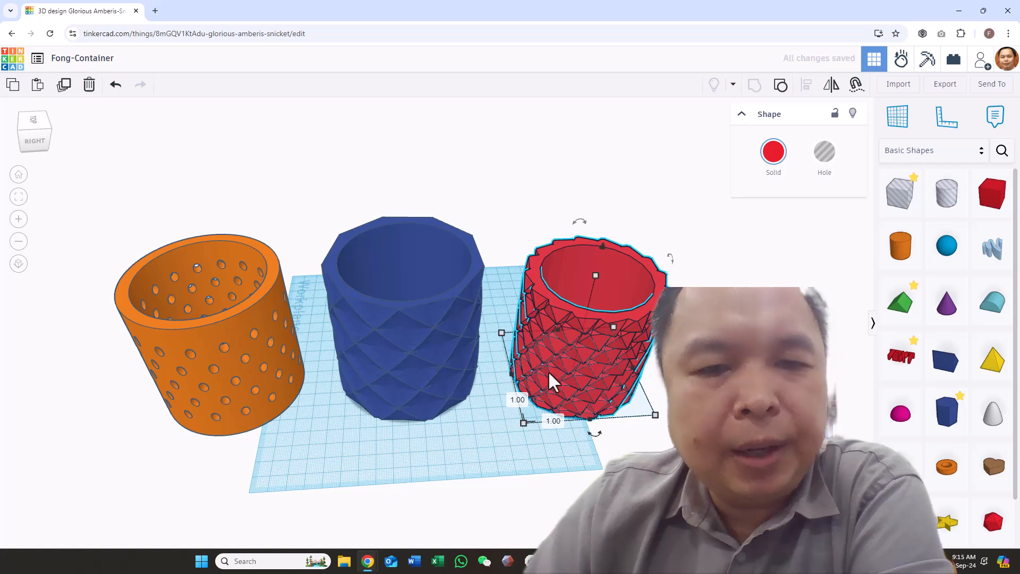
right_drag(520, 447, 498, 443)
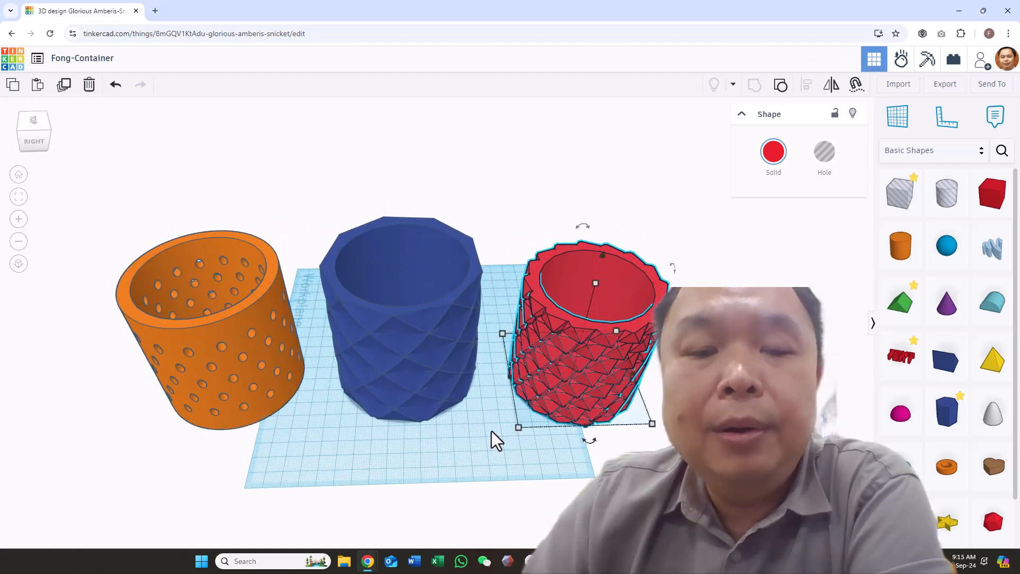
right_drag(493, 432, 492, 410)
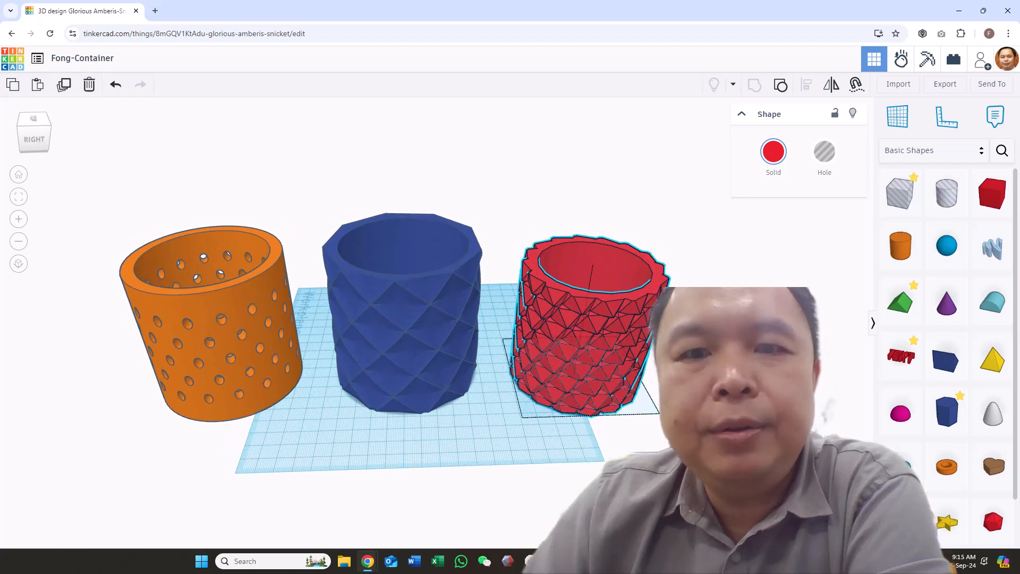
right_drag(492, 410, 491, 408)
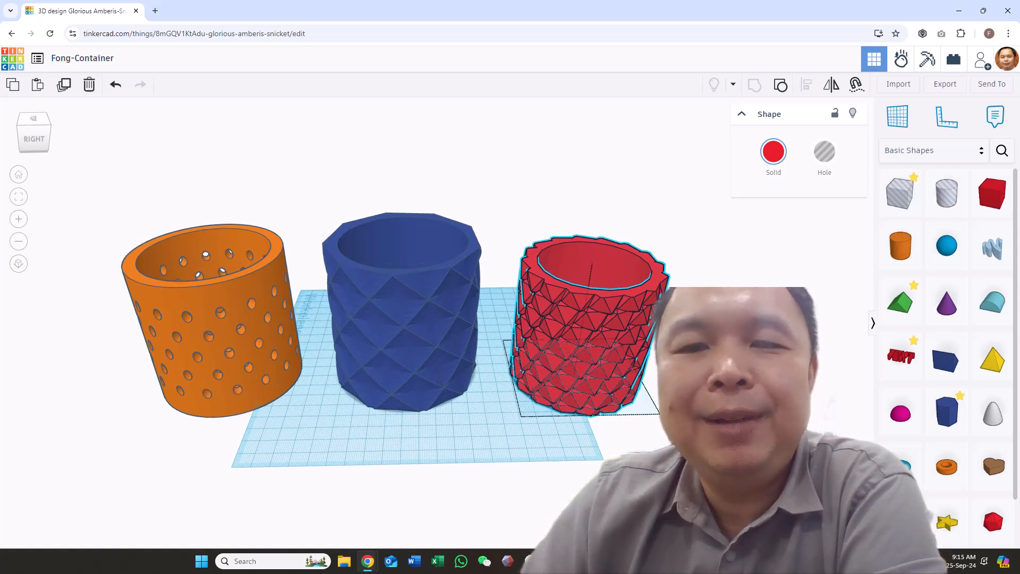